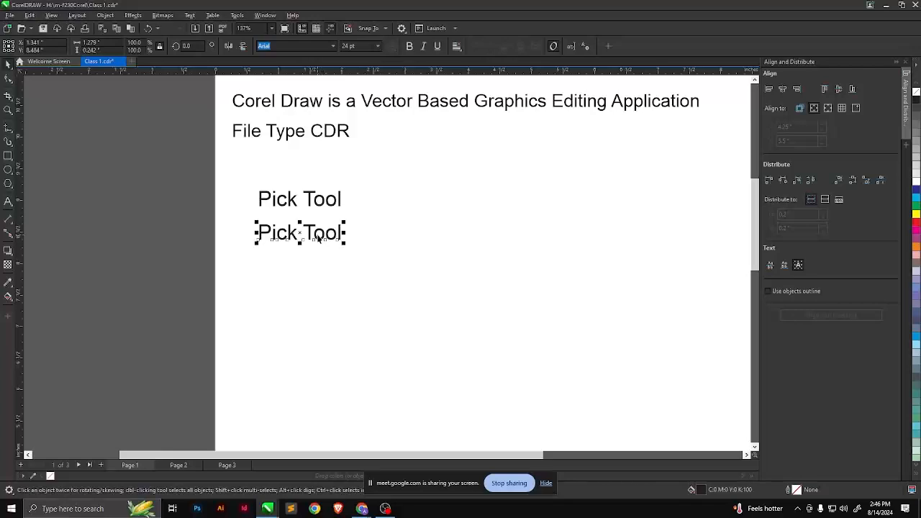
Replace the wording of the lower "Pick Tool" line with "sELECT AND DESELECT oBJECTS"
key("F8")
left_click(325, 236)
double_click(325, 236)
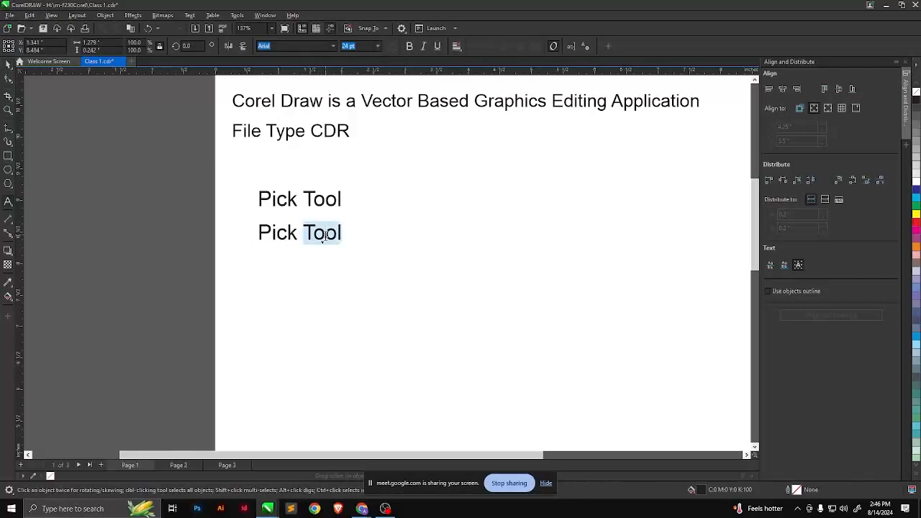
key("ctrl+a")
type("sELE")
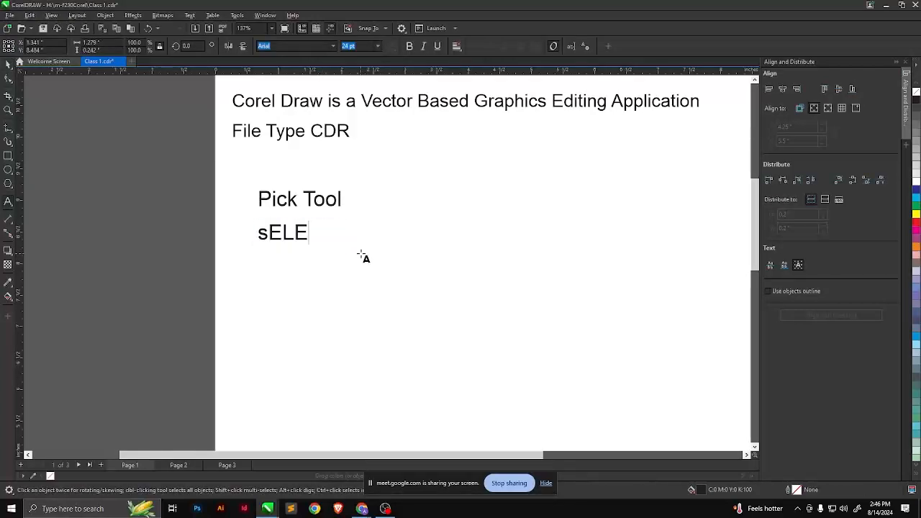
type("CT AND DESE")
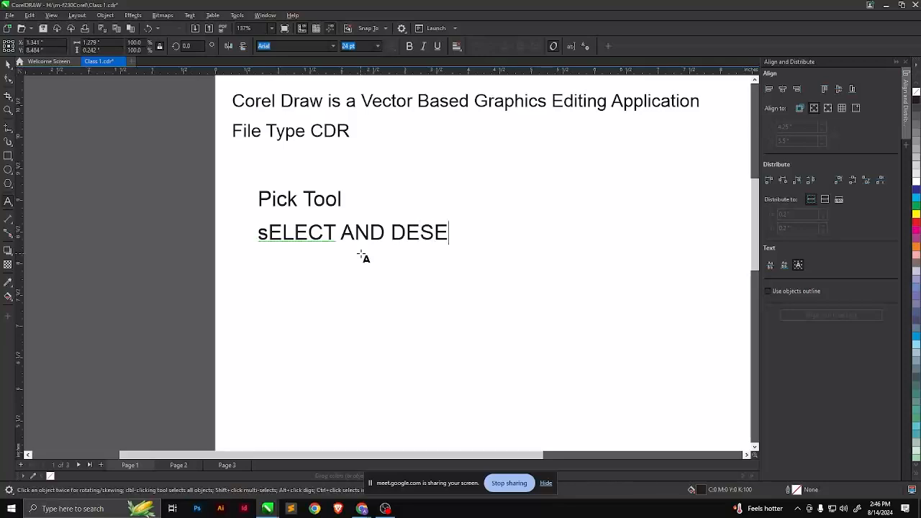
type("LECT oBJECTS")
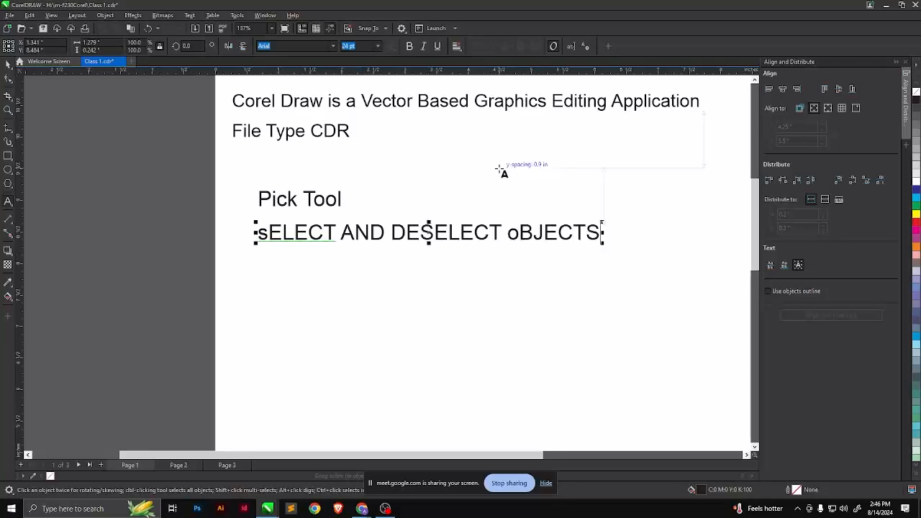
Change the case of the whole "sELECT AND DESELECT oBJECTS" line to Title Case
key("ctrl+a")
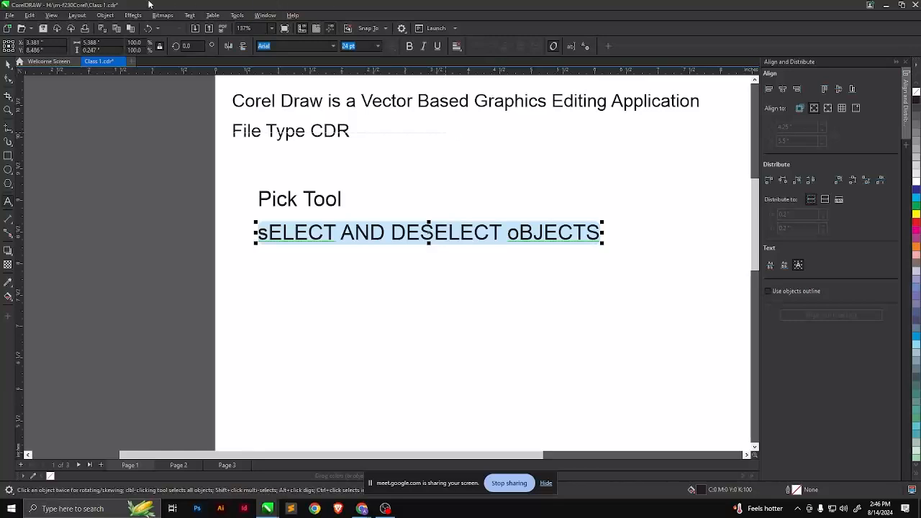
left_click(189, 15)
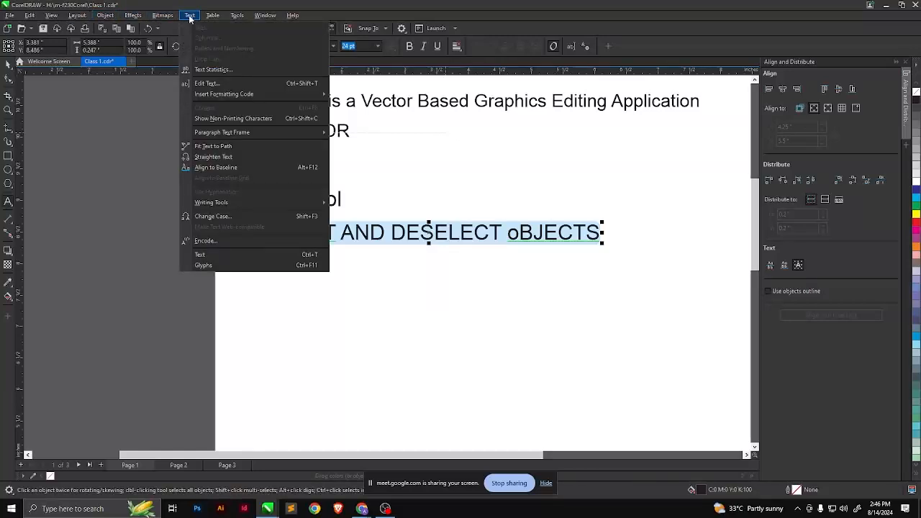
left_click(221, 223)
left_click(432, 254)
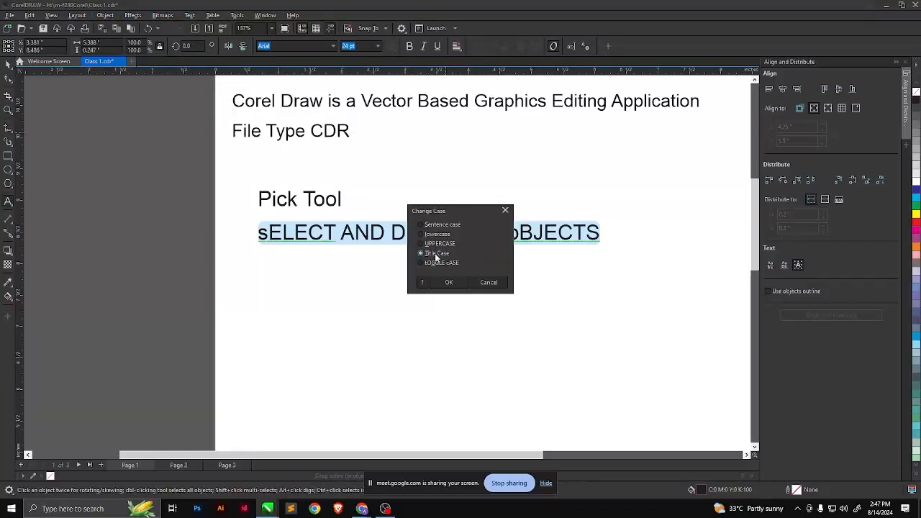
left_click(447, 281)
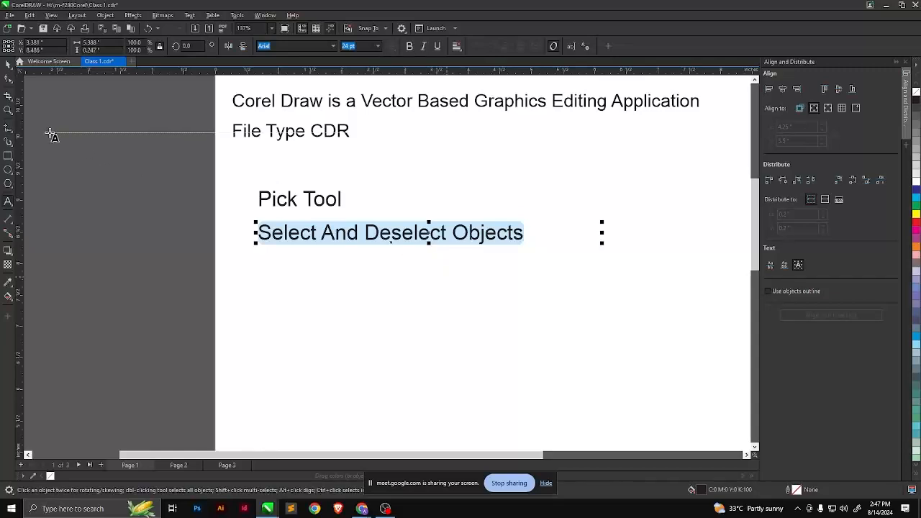
Place a copy of the "Select And Deselect Objects" line directly below it and replace its text with "Transform Objects"
left_click(8, 63)
left_click(383, 266)
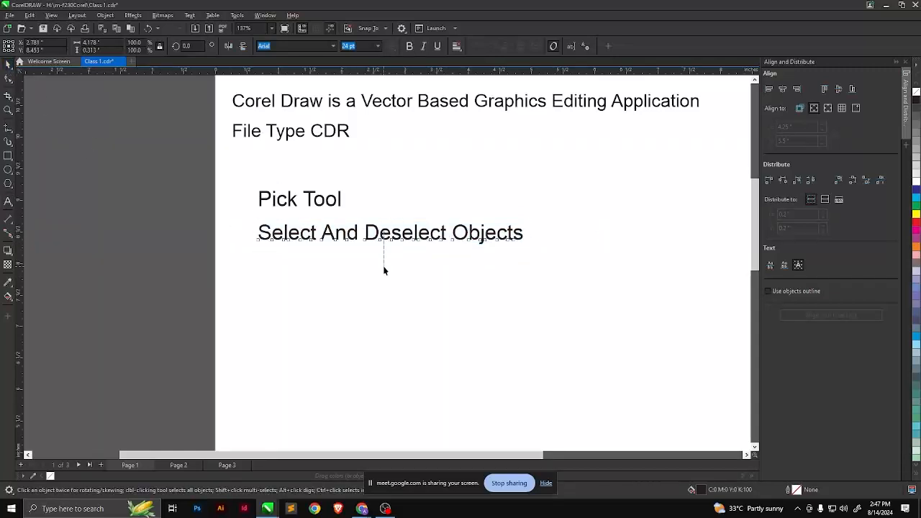
left_click_drag(391, 232, 393, 264)
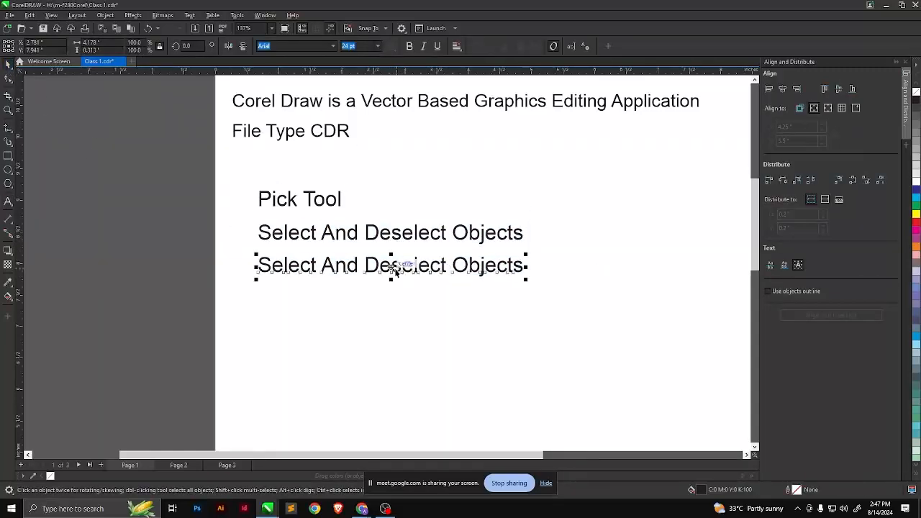
key("Escape")
double_click(394, 266)
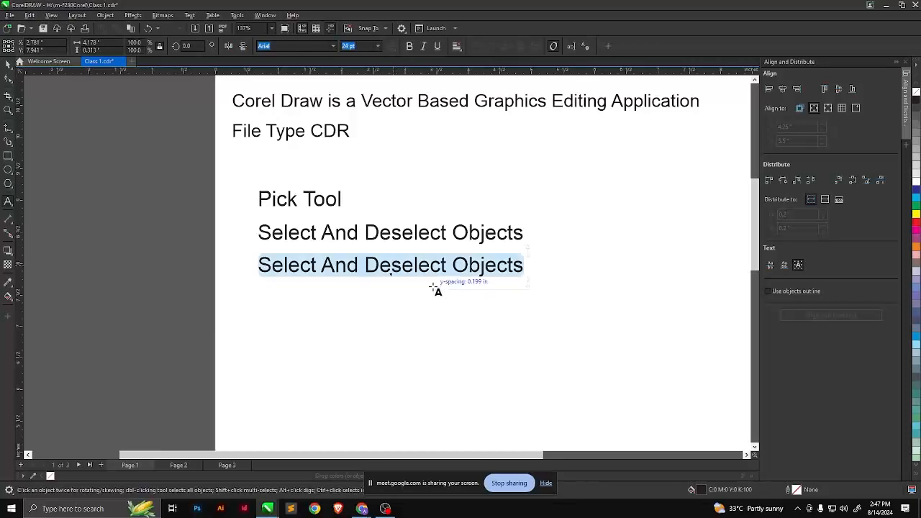
type("Tran")
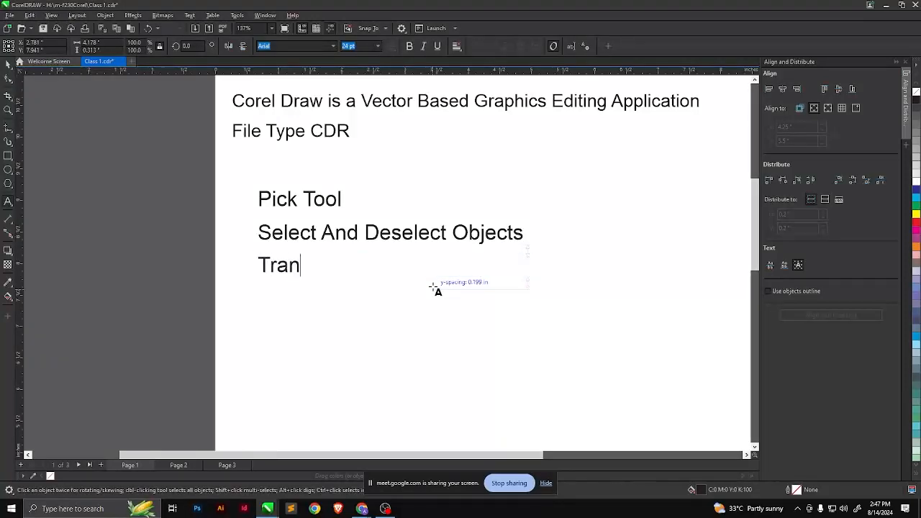
type("sform O")
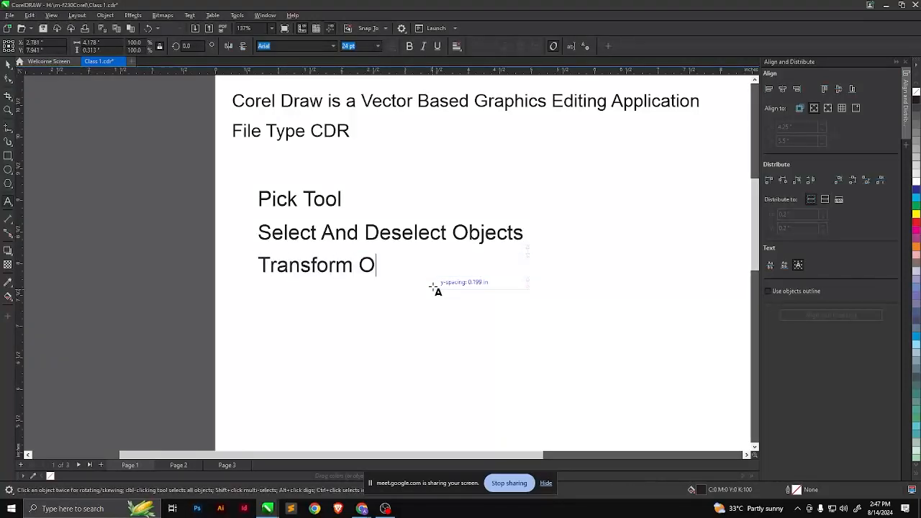
type("bjects")
Add a second line reading "DuplicateObjects", with a capital O, under "Transform Objects" in the same text object
key("Return")
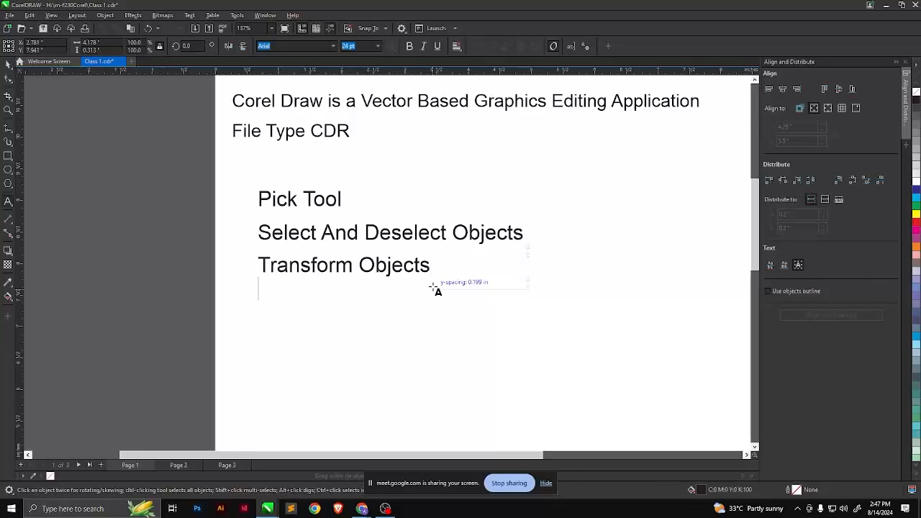
left_click(432, 287)
type("Du")
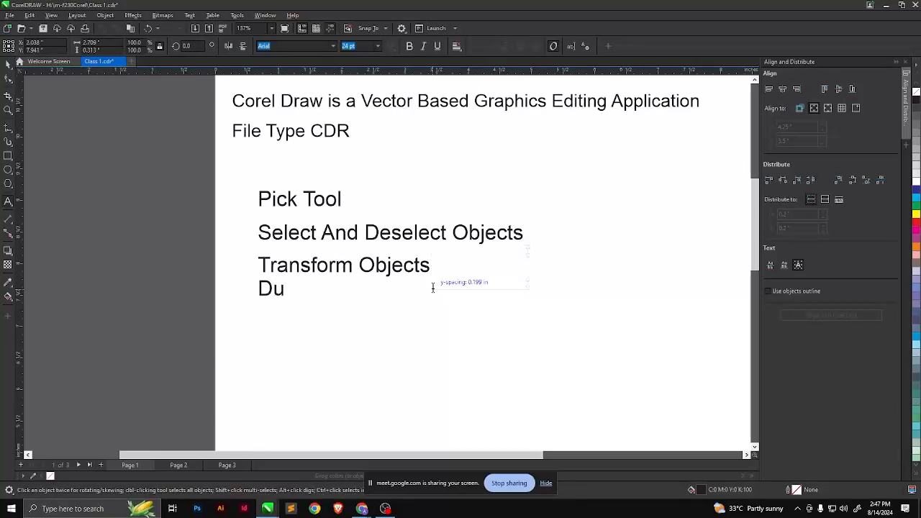
type("plicate ")
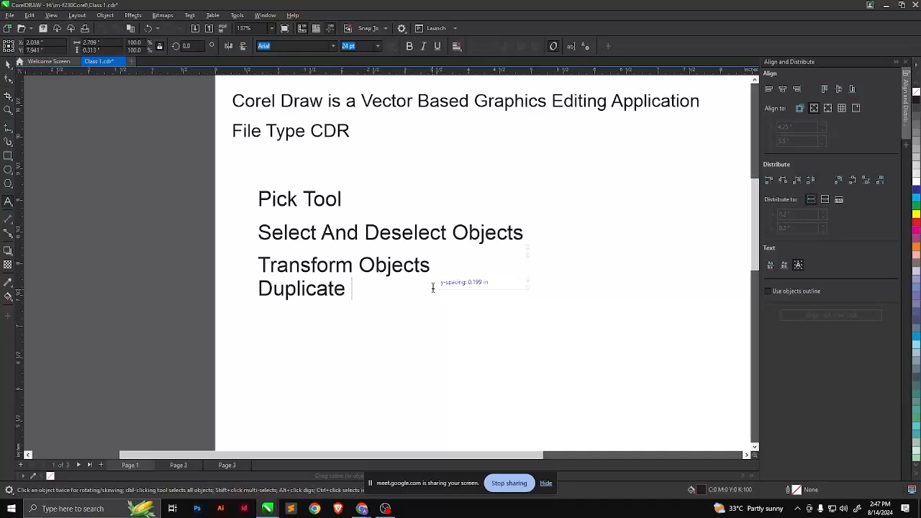
type("objects")
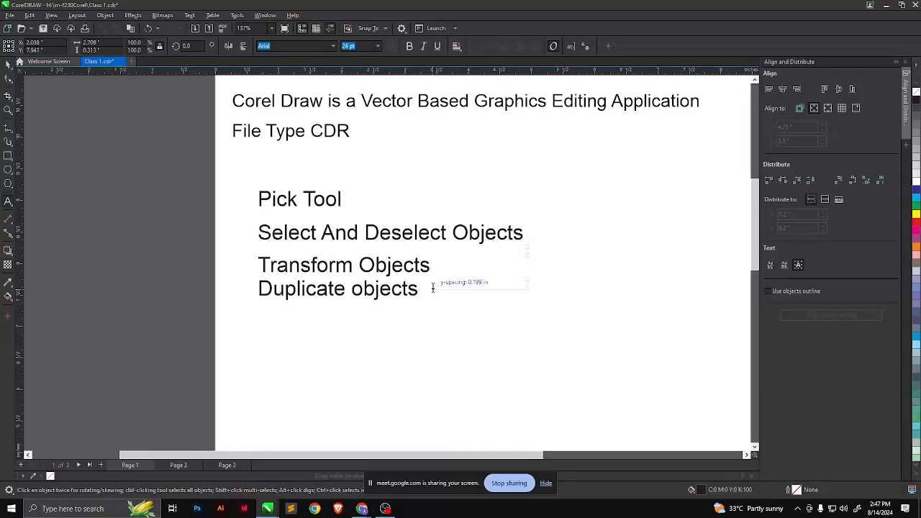
left_click_drag(362, 289, 350, 279)
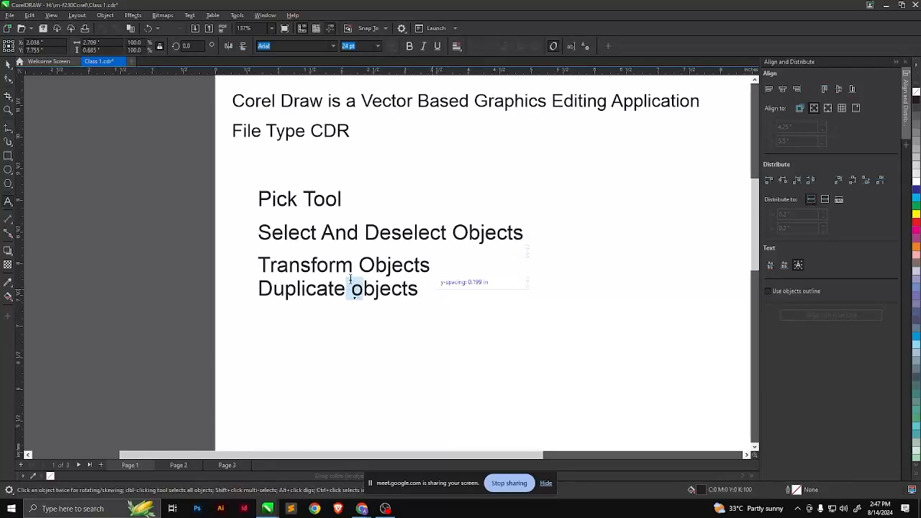
type("O")
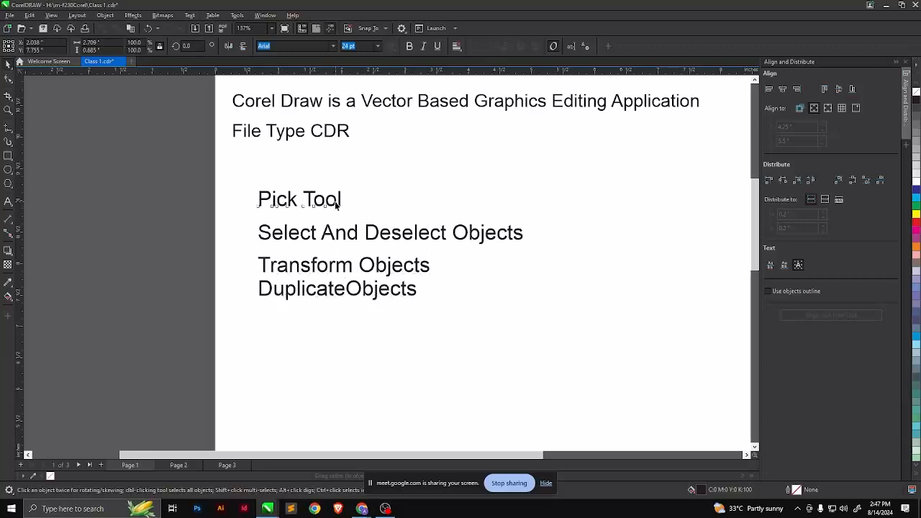
Place a copy of the "Pick Tool" text to the right of the list, above the second line, and delete that copy
left_click_drag(339, 198, 610, 186)
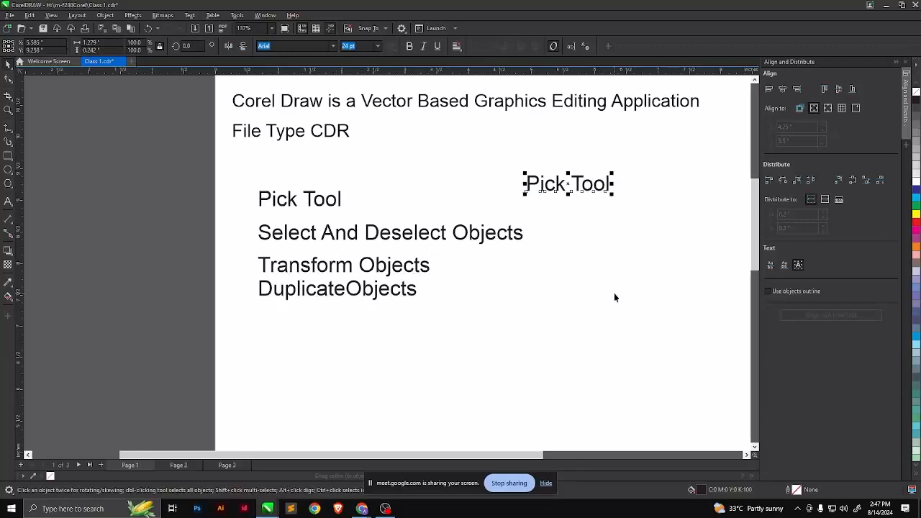
key("Delete")
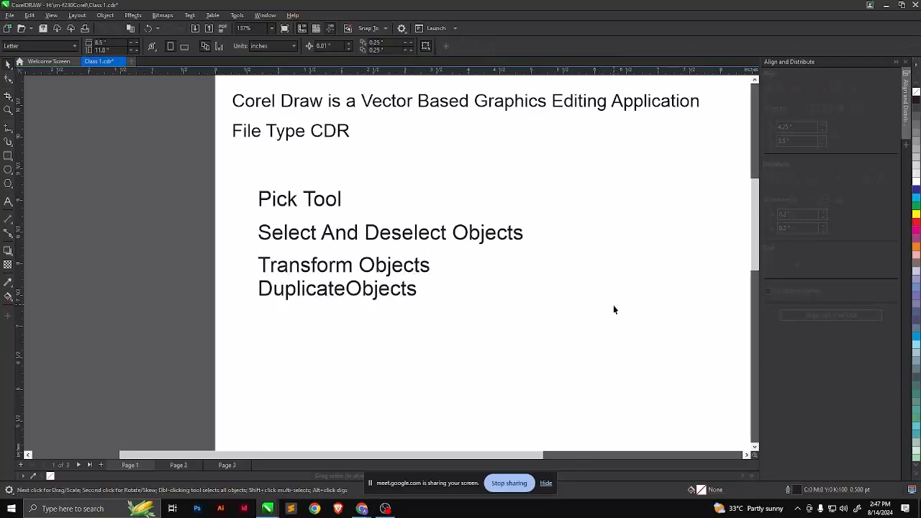
Nudge the "Transform Objects" and "DuplicateObjects" text block down, move it back up, and deselect it
left_click(340, 308)
key("Down")
key("Escape")
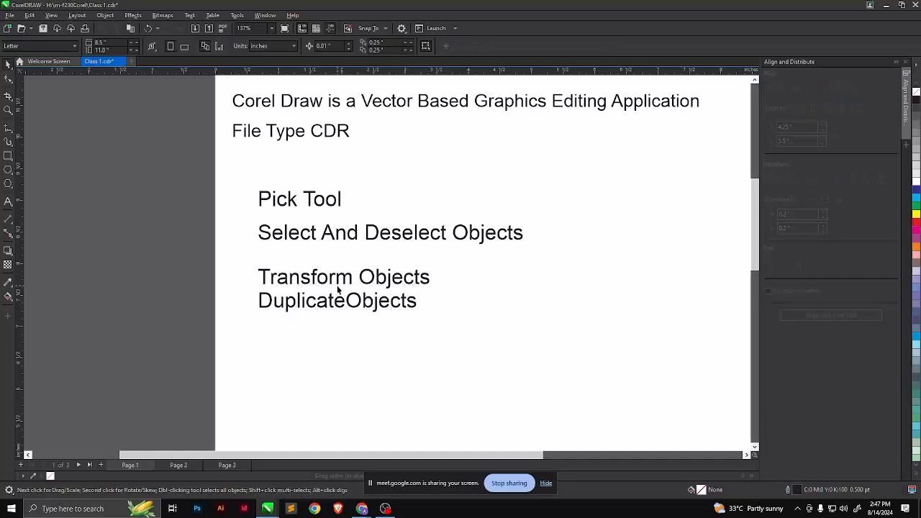
left_click(346, 281)
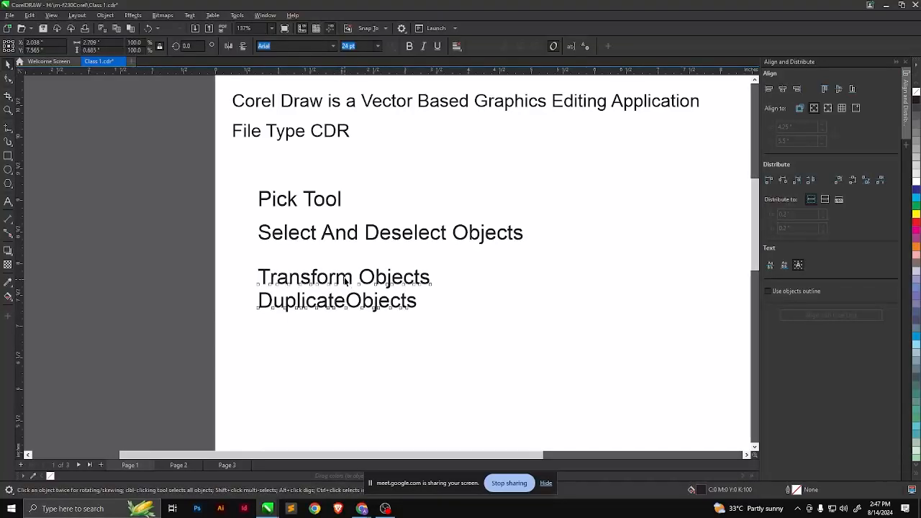
key("Up")
key("Escape")
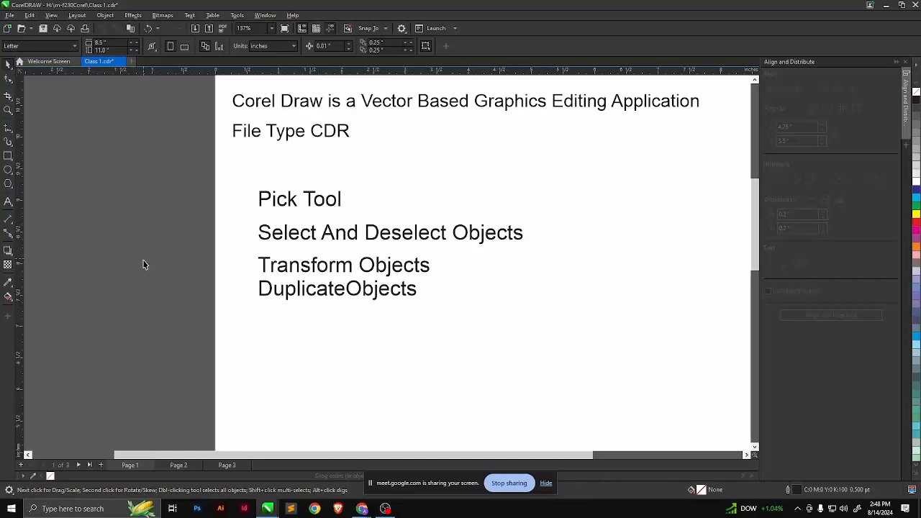
Draw a rectangle about 2.12 by 1.31 inches to the right of the "DuplicateObjects" text
scroll(145, 260, "down", 1)
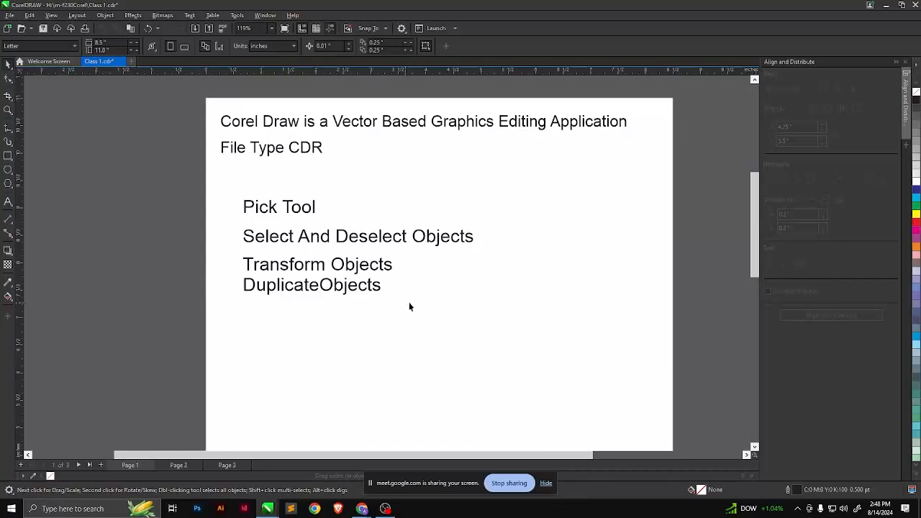
left_click(11, 157)
left_click(36, 157)
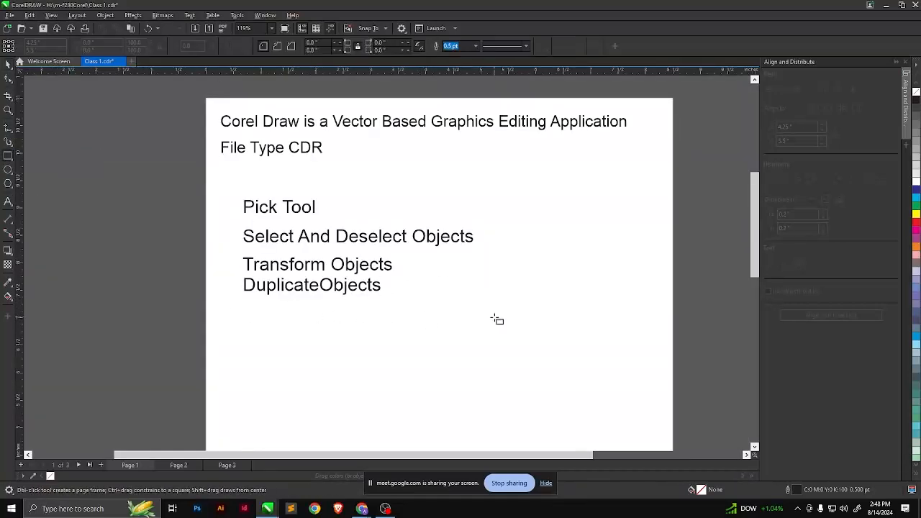
left_click_drag(454, 278, 573, 351)
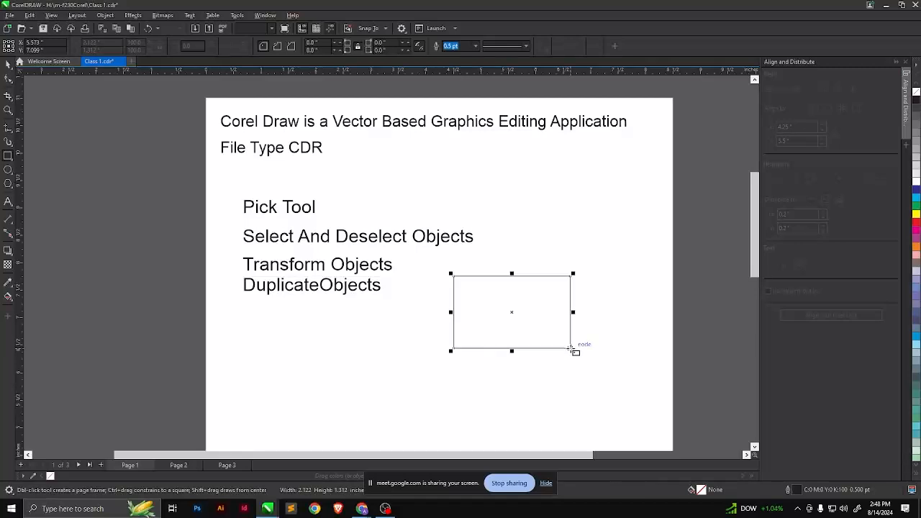
left_click(44, 51)
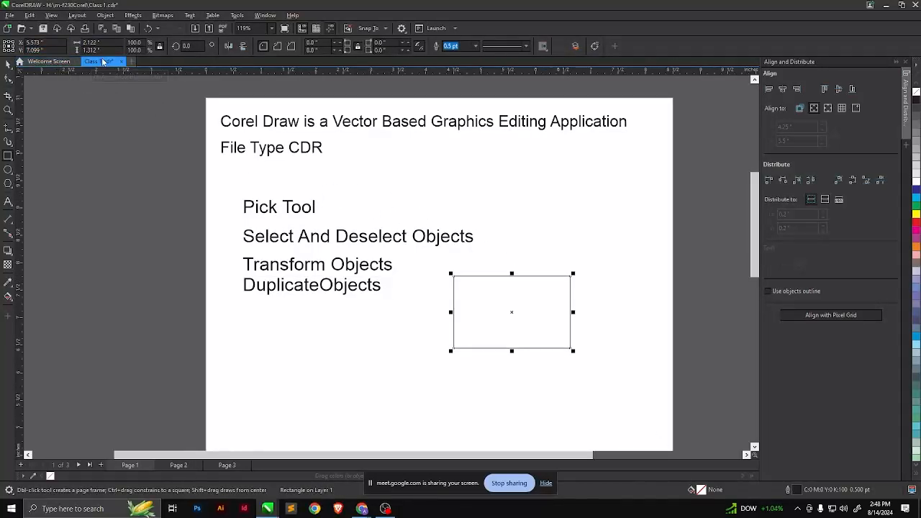
Round the rectangle's corners with the Shape tool, about 0.54 inches at the upper-right and lower-left and 0.21 inches at the other two
left_click(8, 79)
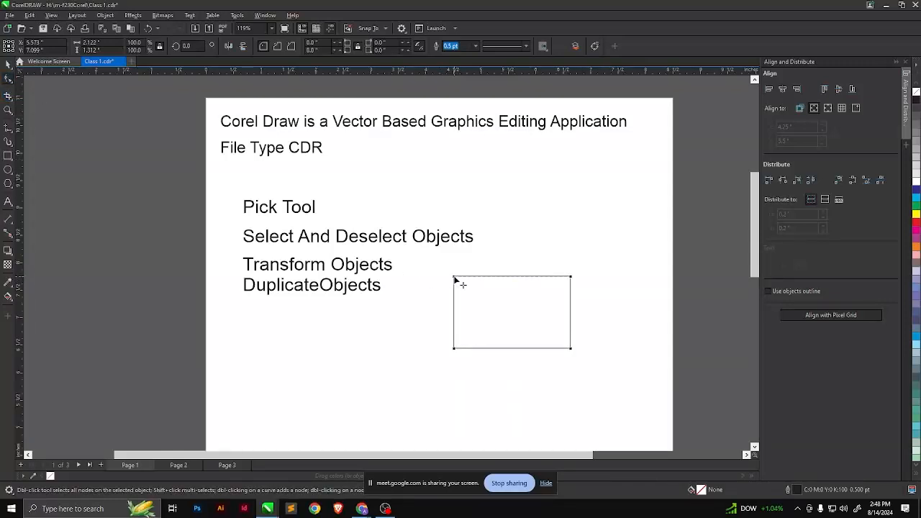
left_click_drag(455, 279, 478, 303)
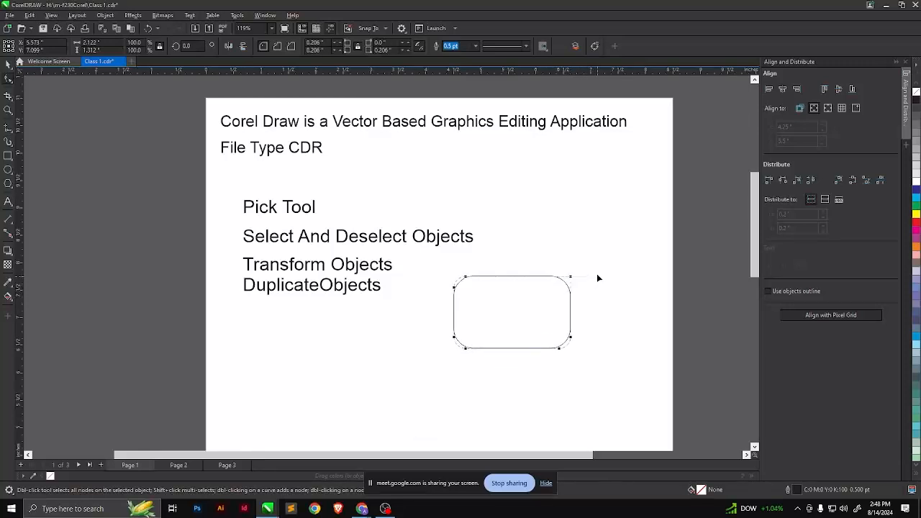
left_click_drag(571, 296, 568, 320)
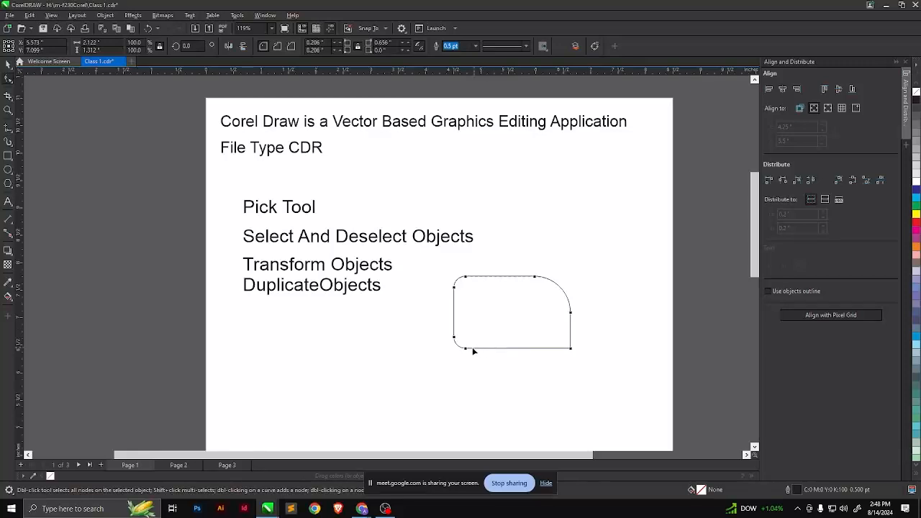
left_click_drag(466, 353, 423, 373)
left_click_drag(466, 281, 438, 243)
left_click_drag(505, 326, 515, 316)
left_click_drag(574, 353, 559, 340)
Try the scalloped and chamfered corner styles on the rectangle, and set its corners back to round
left_click(278, 46)
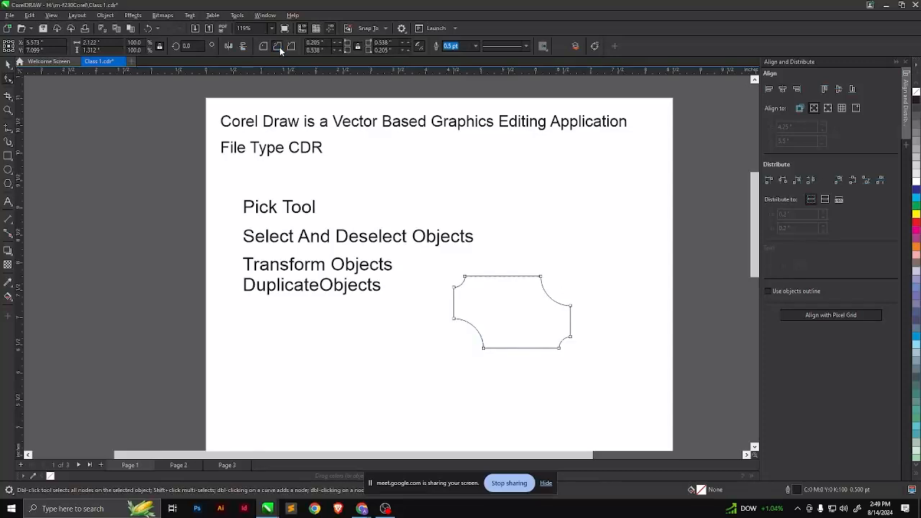
left_click(291, 46)
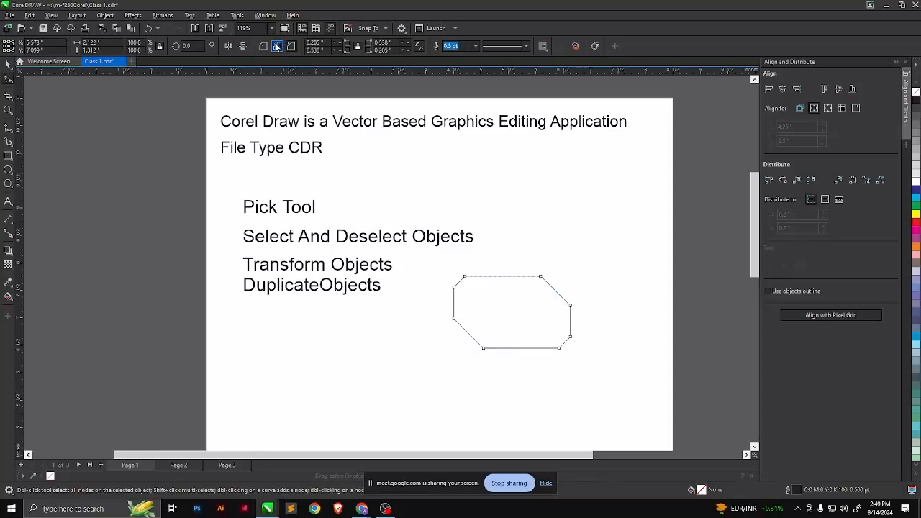
left_click(277, 46)
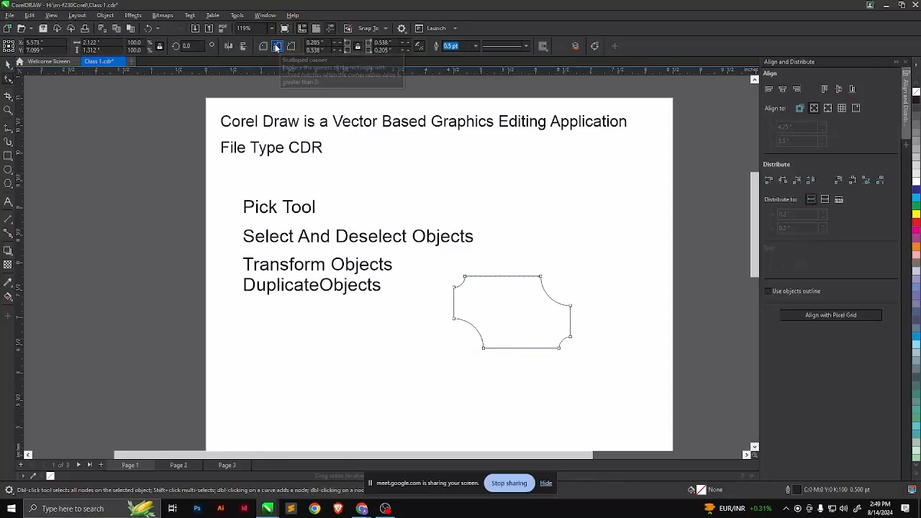
left_click(262, 46)
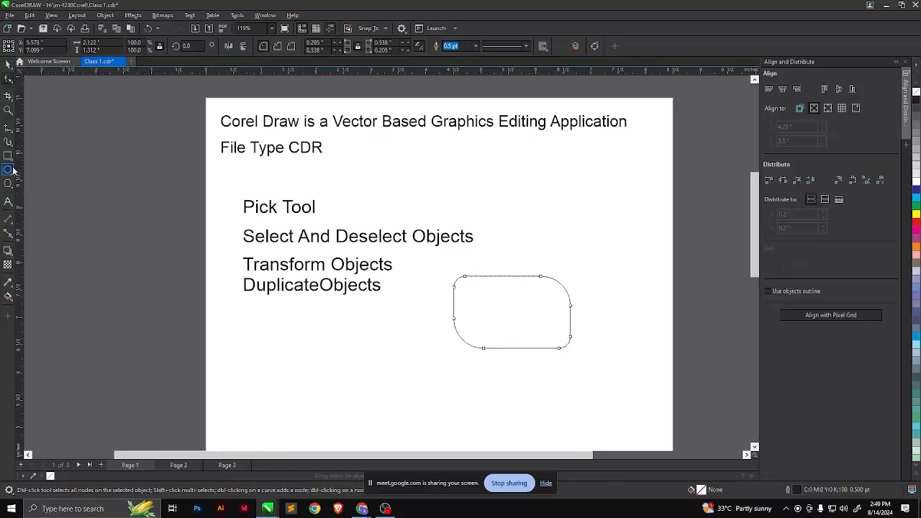
Draw an ellipse about 1.6 by 1.55 inches above the rounded rectangle
key("space")
key("F7")
left_click_drag(514, 180, 604, 271)
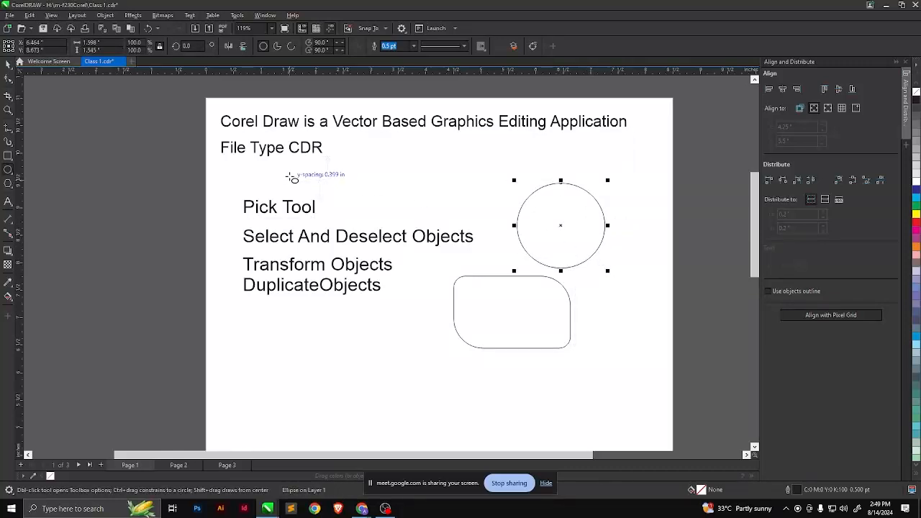
Open the ellipse into an arc with the Shape tool, from about 29.5 to 331.6 degrees
key("F10")
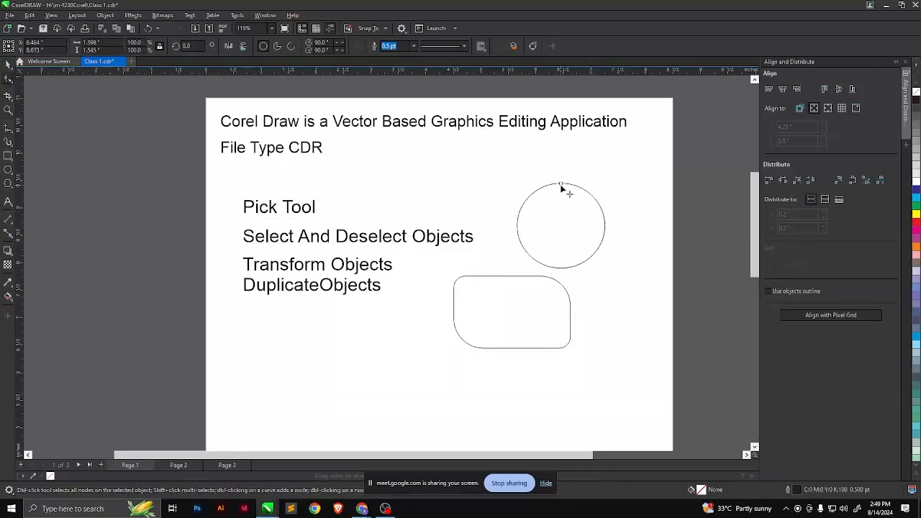
left_click_drag(562, 186, 589, 238)
left_click_drag(562, 186, 598, 206)
left_click_drag(603, 247, 601, 249)
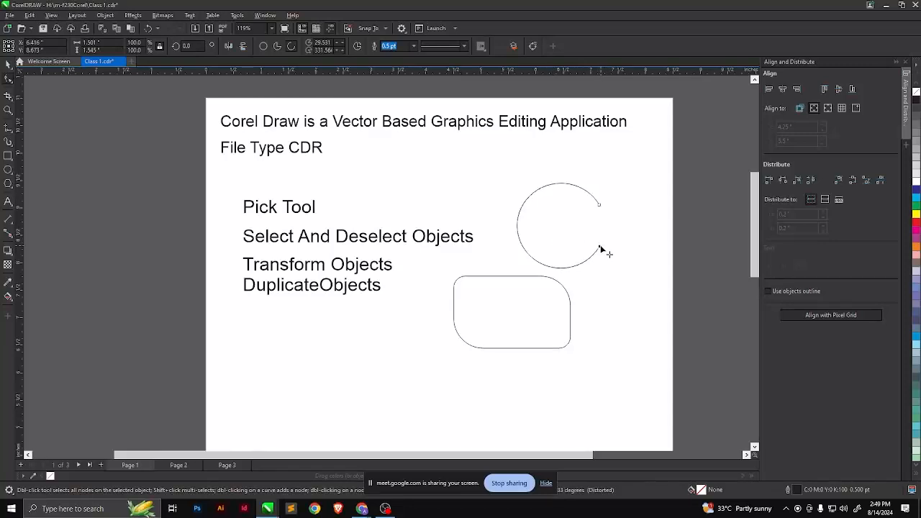
Try the pie form on the ellipse, and leave it as an open arc from about 20 to 289 degrees
left_click_drag(601, 248, 623, 248)
mouse_move(601, 247)
left_mouse_down()
mouse_move(583, 245)
mouse_move(576, 229)
mouse_move(587, 242)
left_mouse_up()
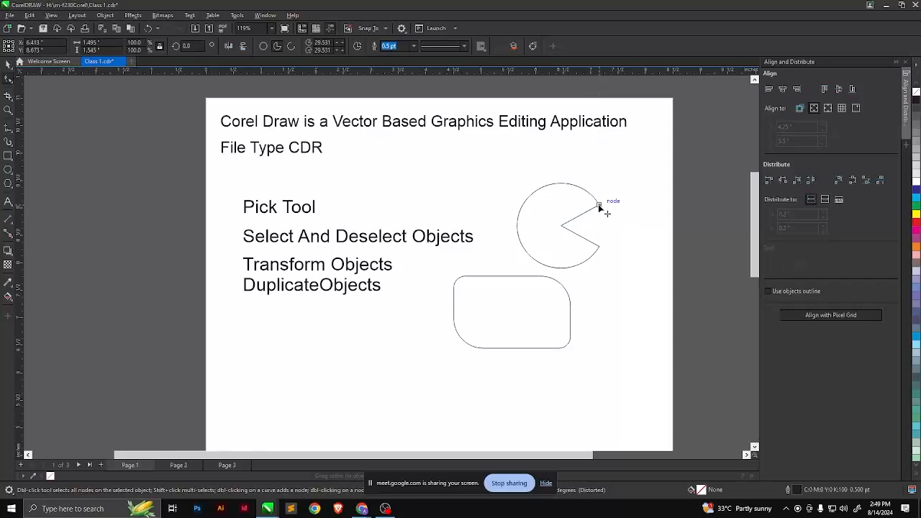
left_click_drag(599, 207, 605, 244)
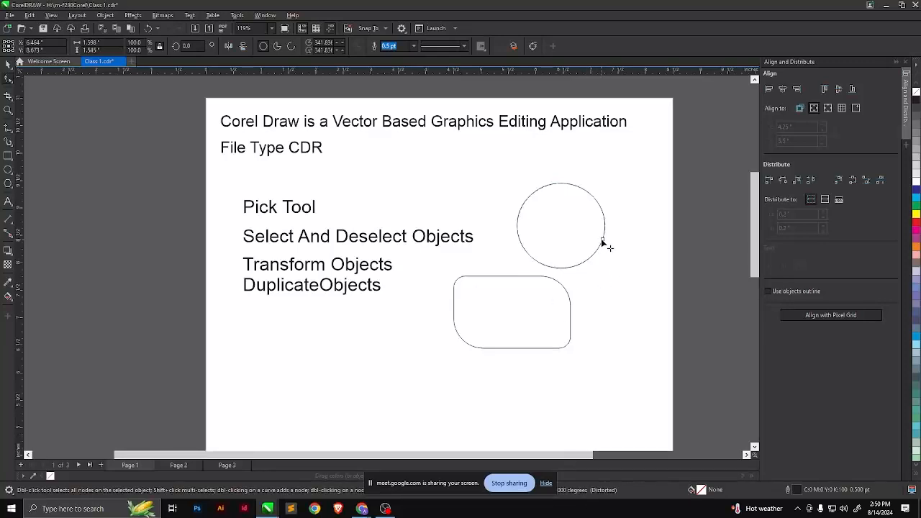
left_click_drag(603, 242, 632, 200)
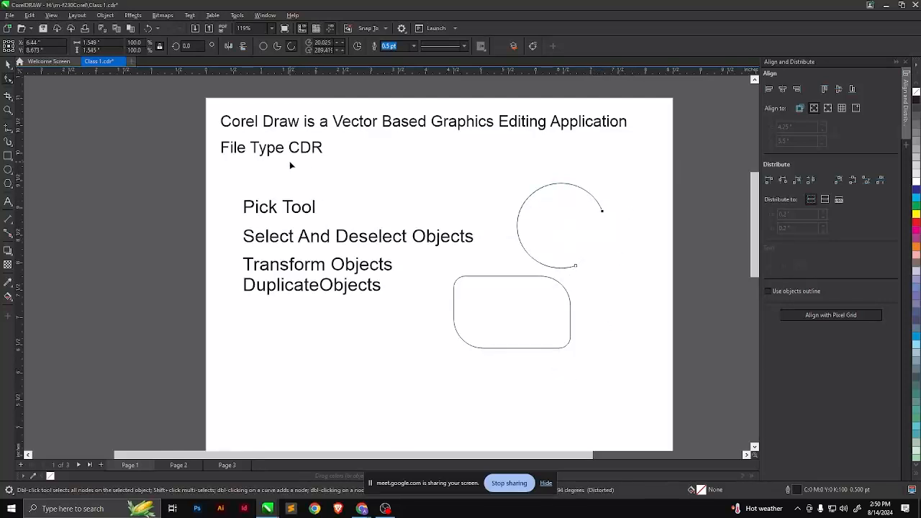
Duplicate the "Pick Tool" text straight down to below "DuplicateObjects" and deselect it
left_click(283, 213)
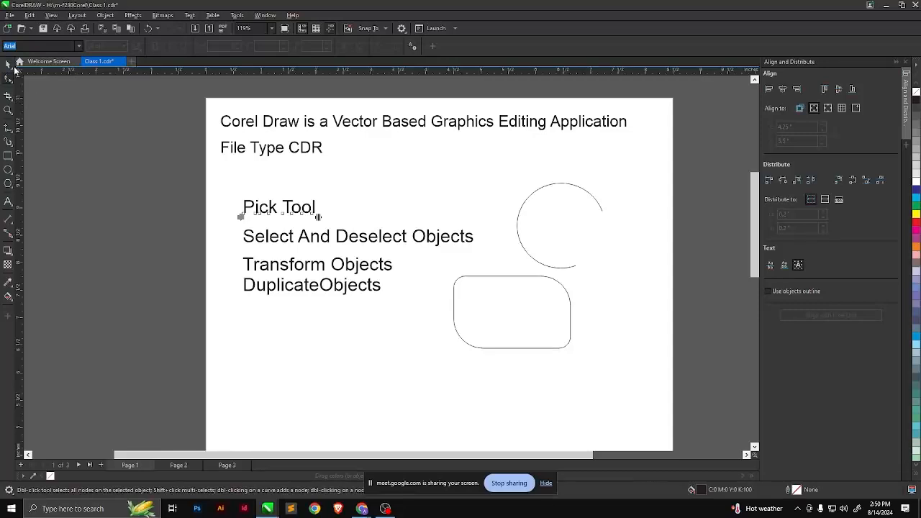
left_click(8, 64)
left_click_drag(288, 209, 290, 322)
key("Escape")
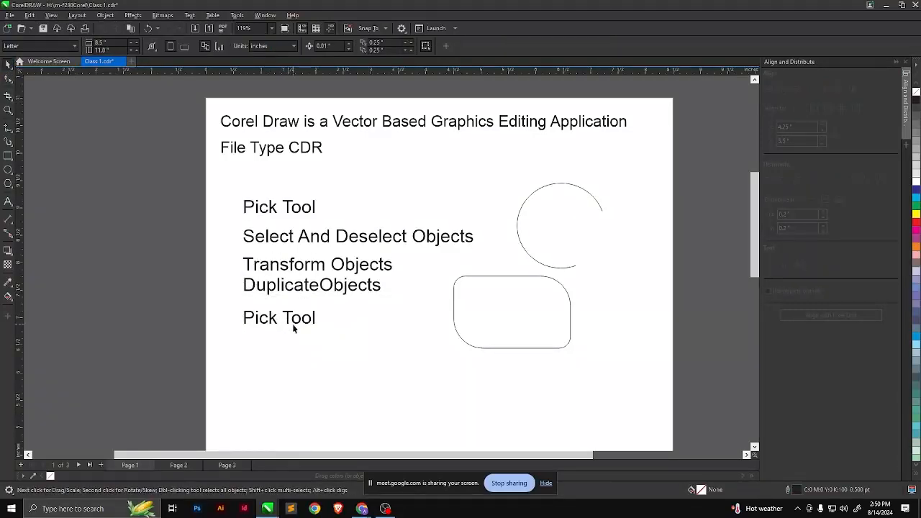
Replace the text of the lower "Pick Tool" copy with "Shape tool(F10)"
double_click(293, 327)
key("ctrl+a")
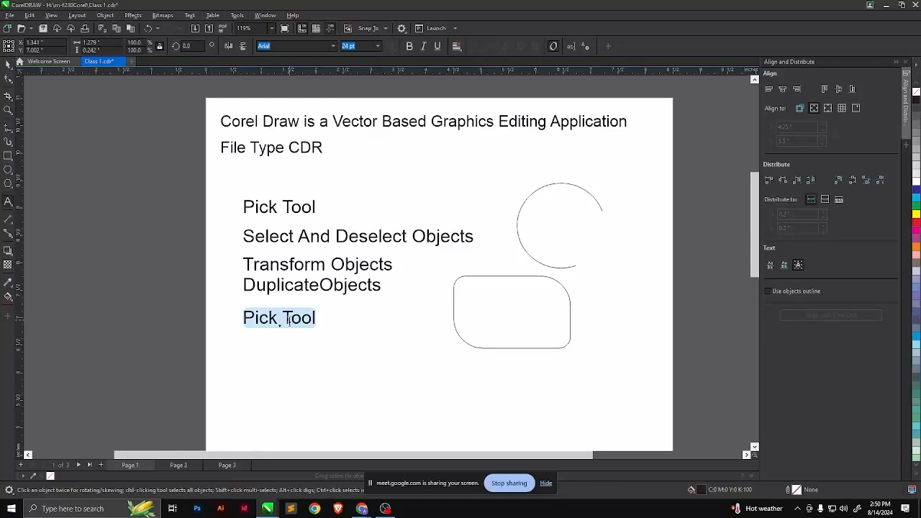
type("Shape t")
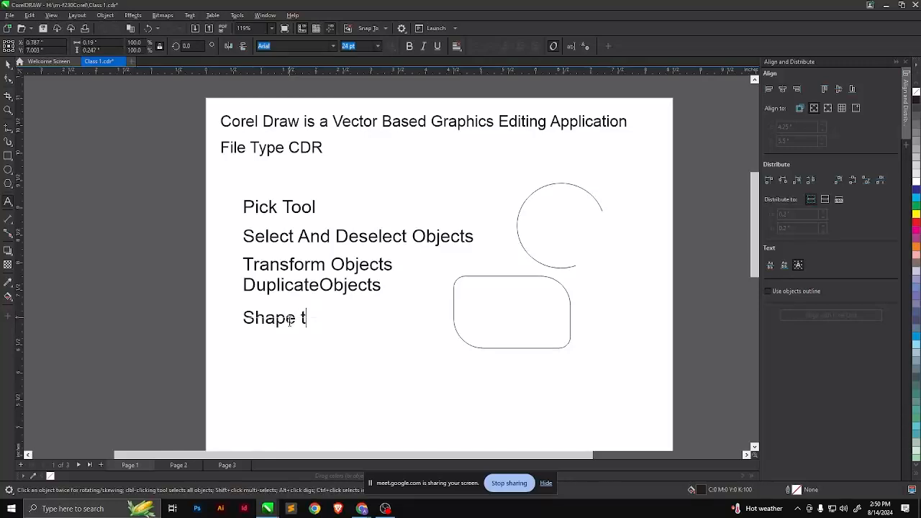
type("ool")
type("(F1)")
key("Left")
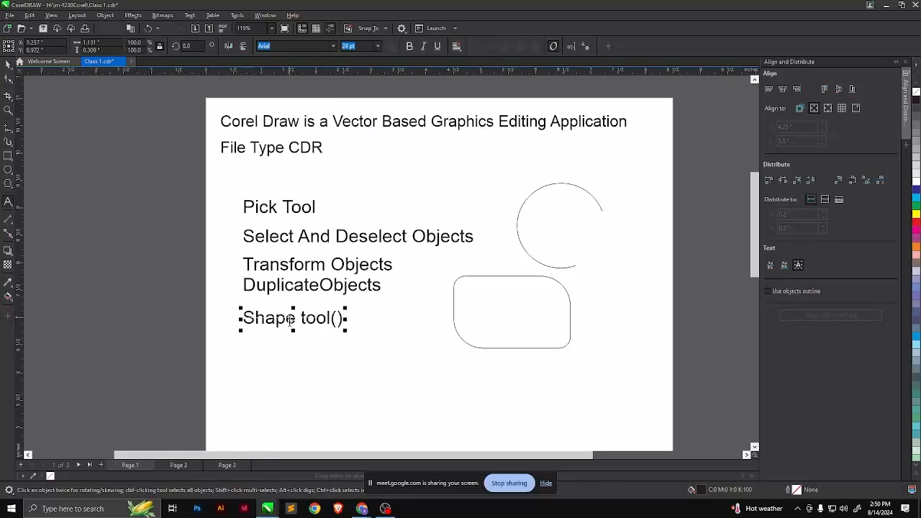
type("F10")
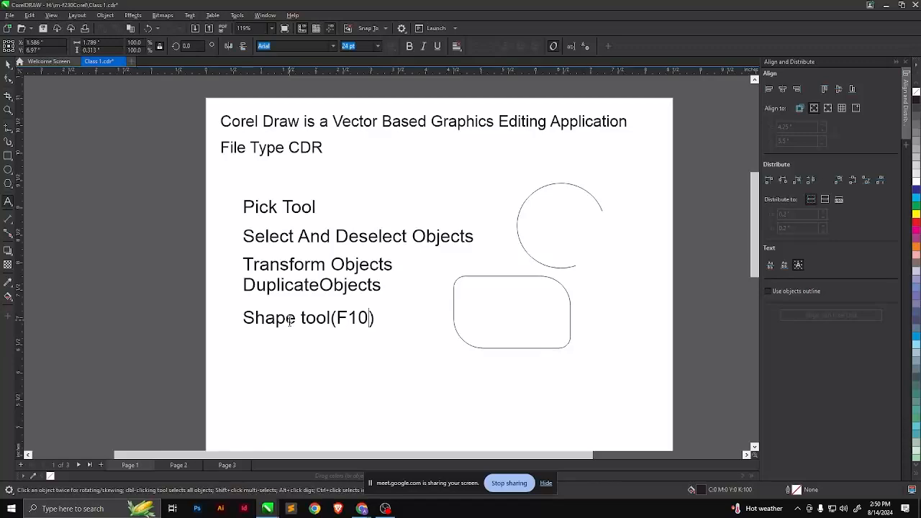
key("Escape")
Draw a five-sided polygon about 1.59 by 1.40 inches above the "Select And Deselect Objects" text
mouse_move(6, 172)
left_click(7, 184)
mouse_move(418, 185)
left_mouse_down()
mouse_move(448, 214)
mouse_move(473, 218)
left_mouse_up()
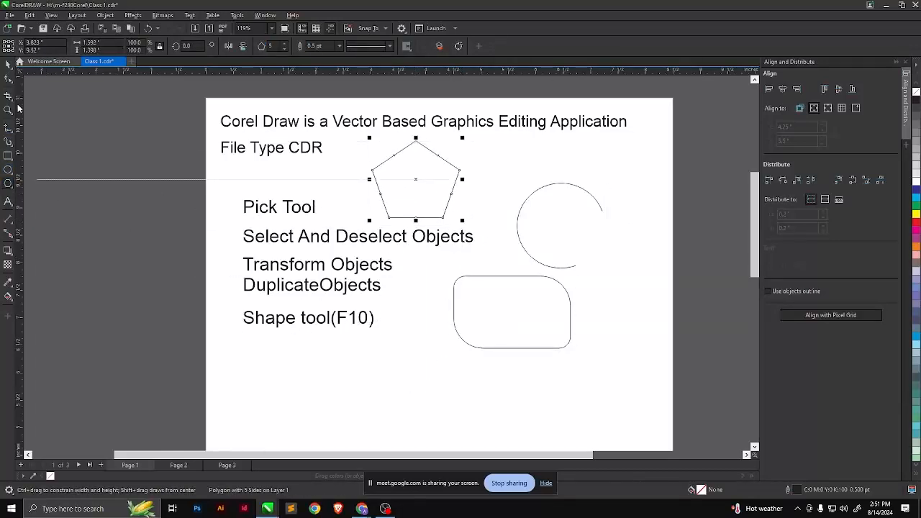
left_click(8, 78)
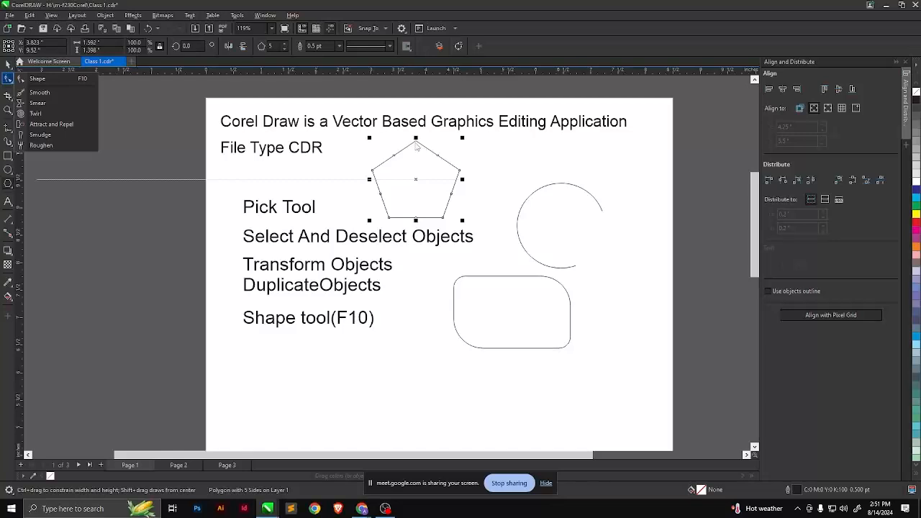
left_click_drag(394, 155, 416, 174)
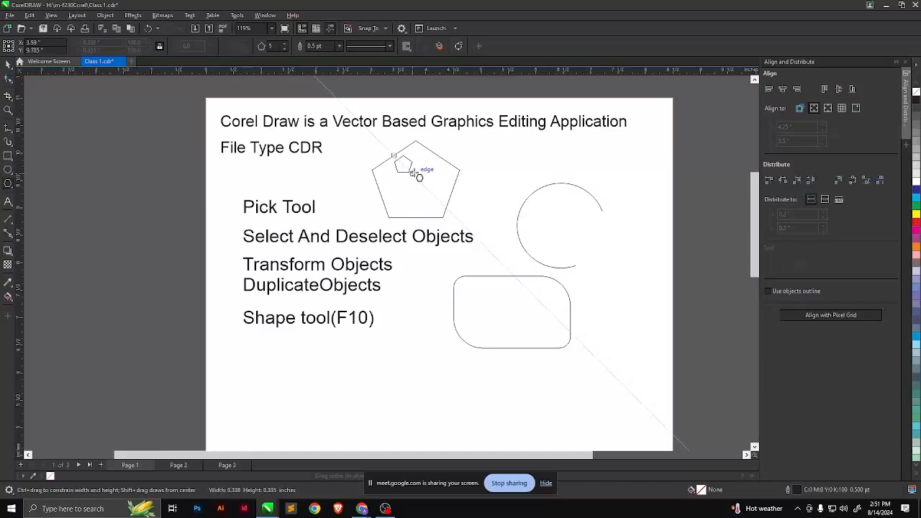
key("Escape")
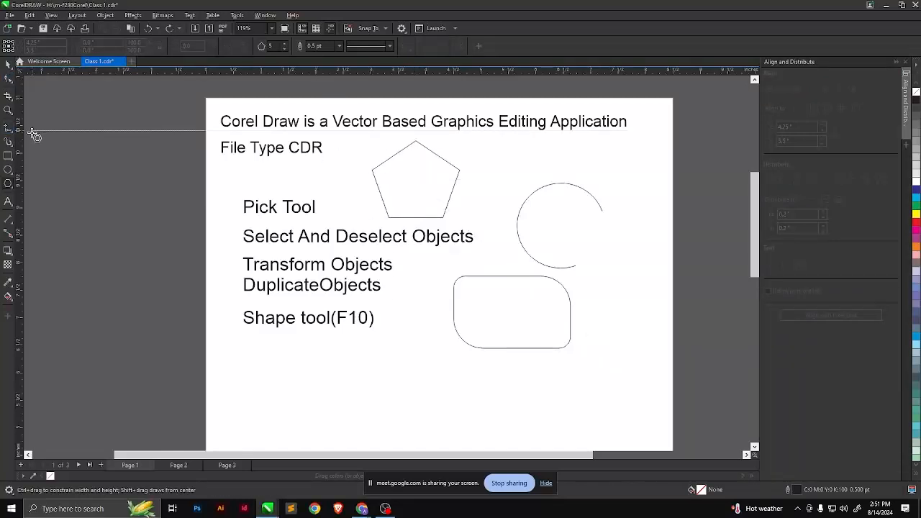
Pull the pentagon's side midpoint nodes outward with the Shape tool to form a five-pointed star, and fill it green
key("F10")
left_click(393, 156)
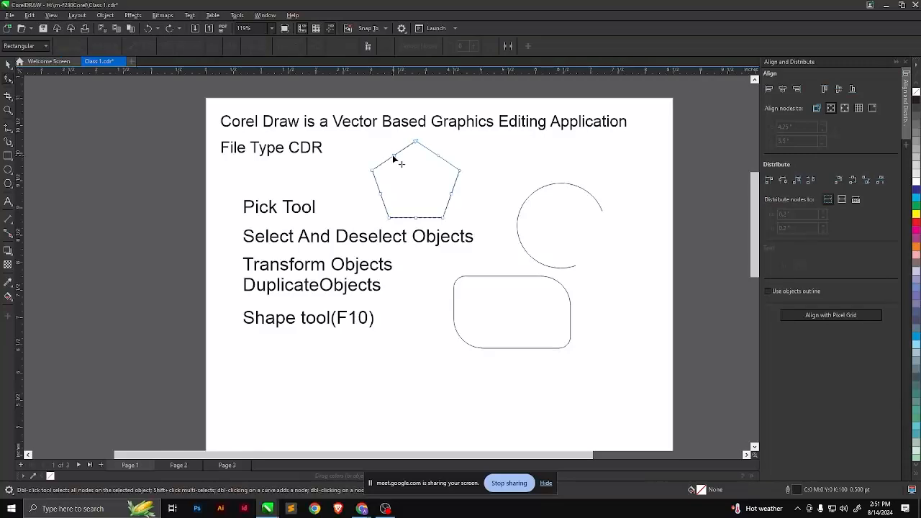
left_click_drag(395, 158, 370, 130)
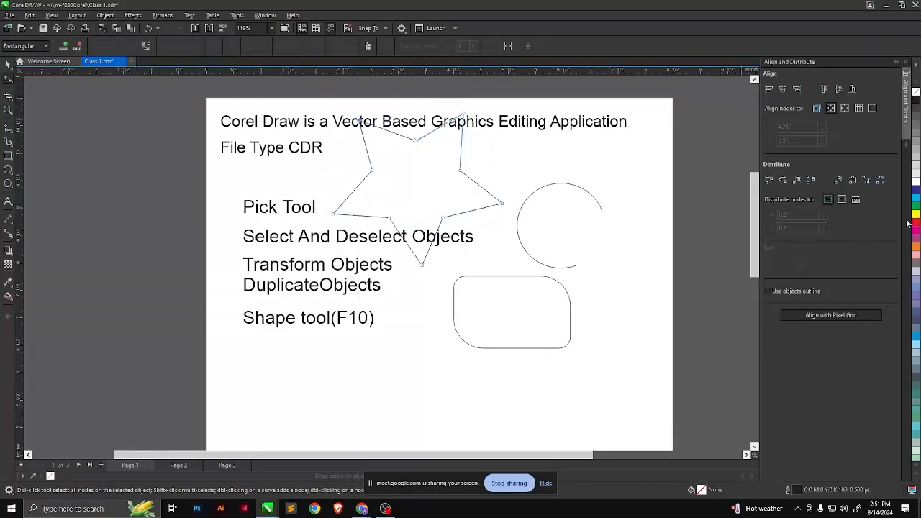
left_click(917, 270)
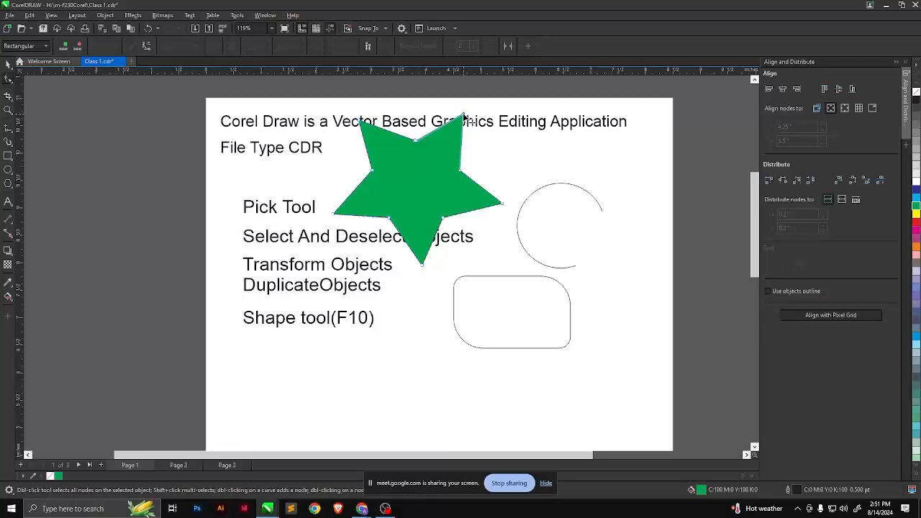
Twist the green star's outer nodes across its centre into an interlaced star, and move it slightly up and to the right
left_click_drag(464, 119, 350, 179)
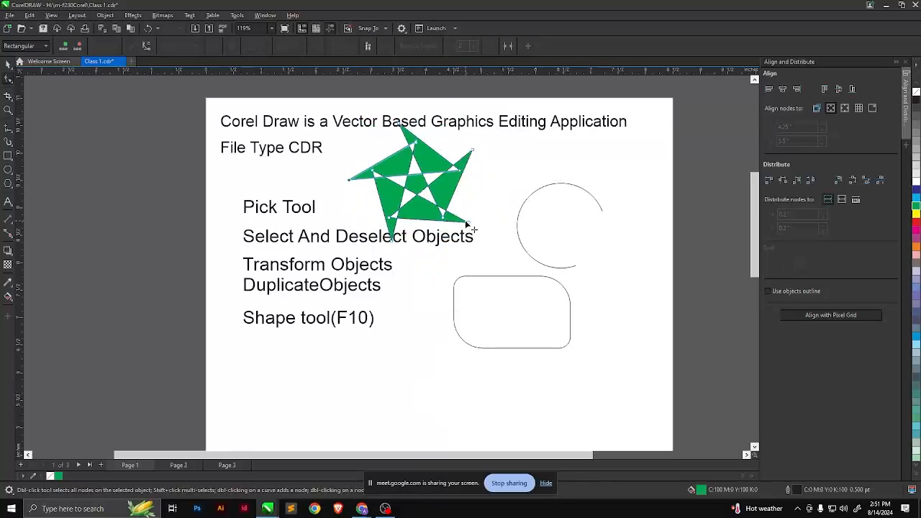
left_click_drag(469, 222, 489, 185)
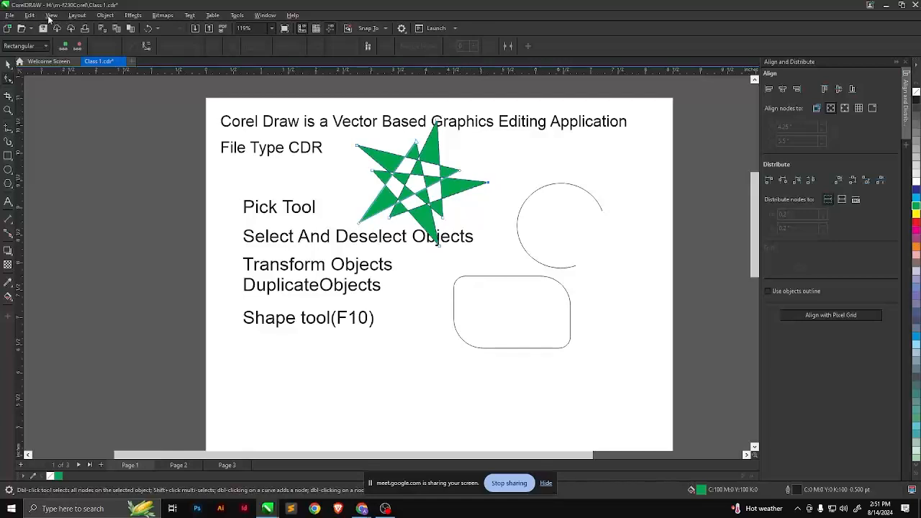
left_click(8, 64)
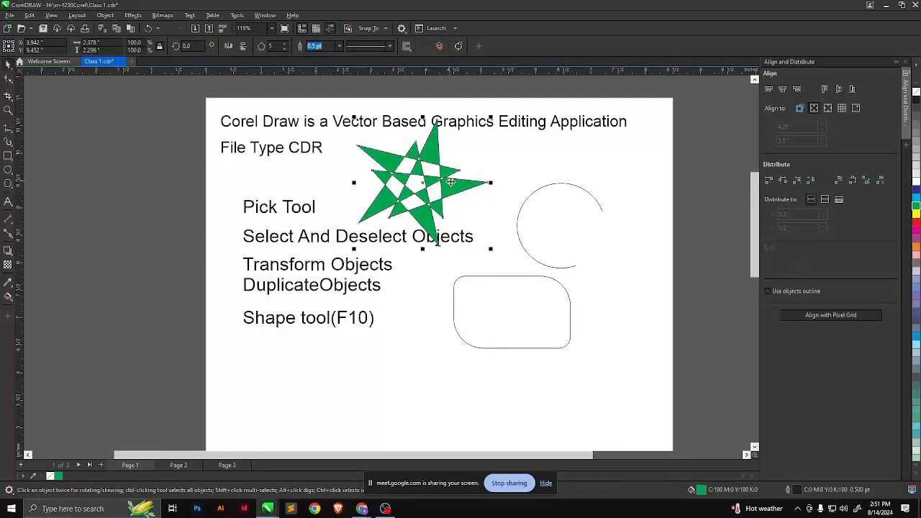
left_click_drag(452, 195, 478, 175)
left_click(350, 370)
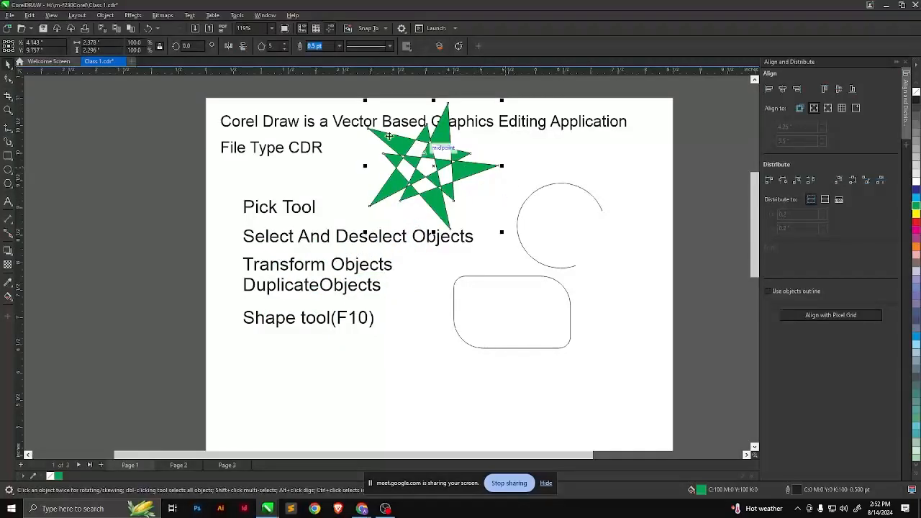
Swing the interlaced star's outer nodes around with the Shape tool to form a solid pinwheel with long thin points
left_click(8, 78)
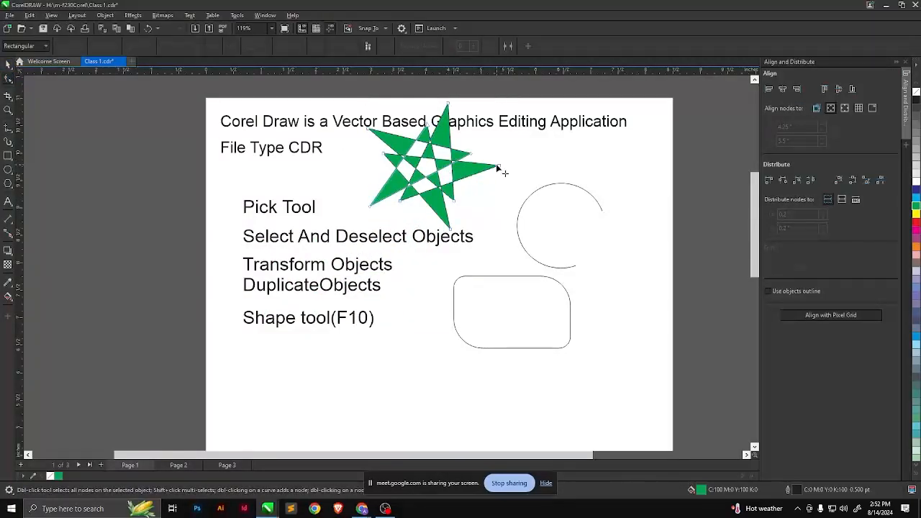
left_click_drag(501, 168, 395, 270)
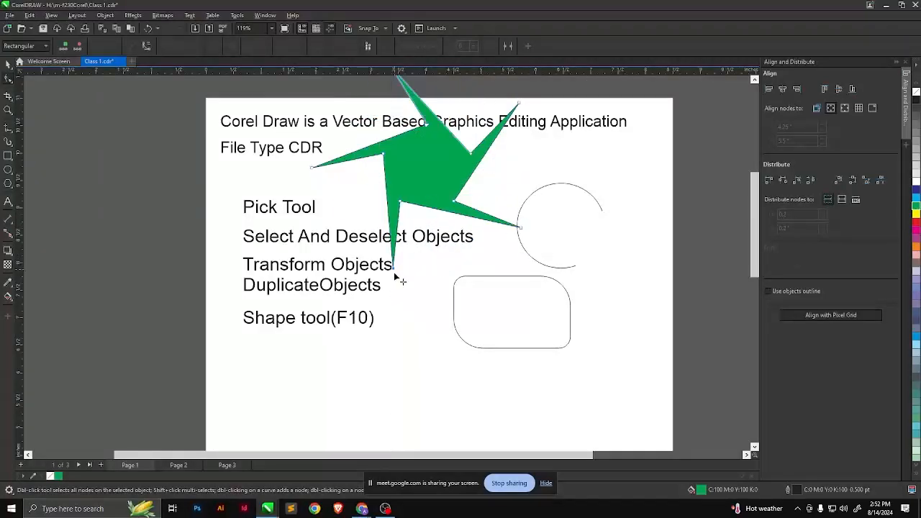
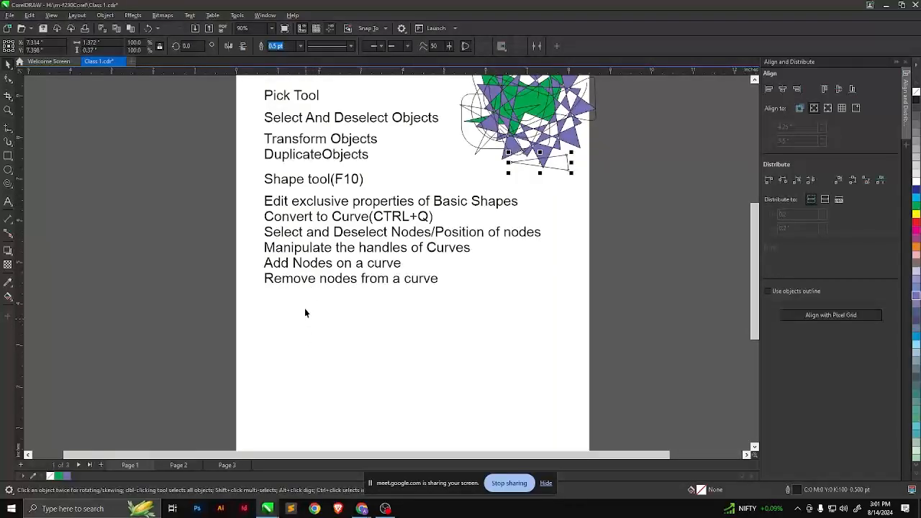
scroll(148, 206, "down", 2)
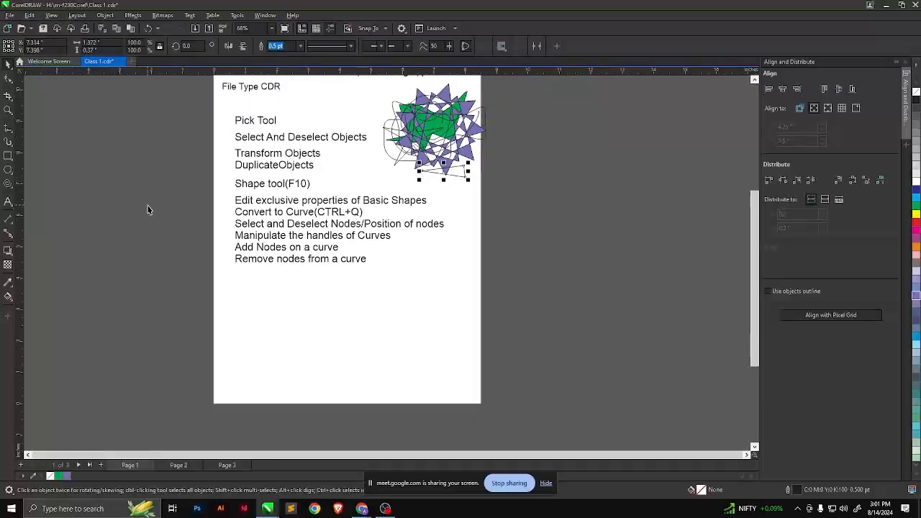
scroll(221, 321, "down", 1)
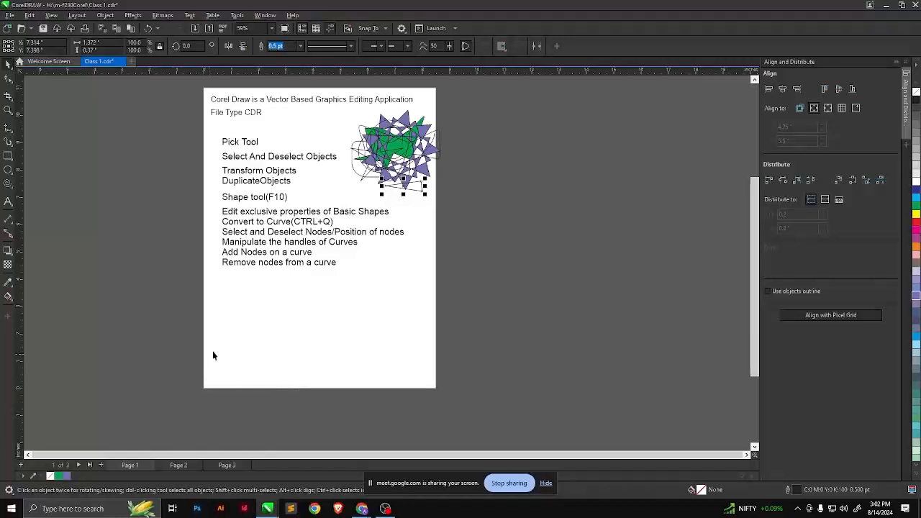
left_click(9, 156)
scroll(287, 370, "up", 1)
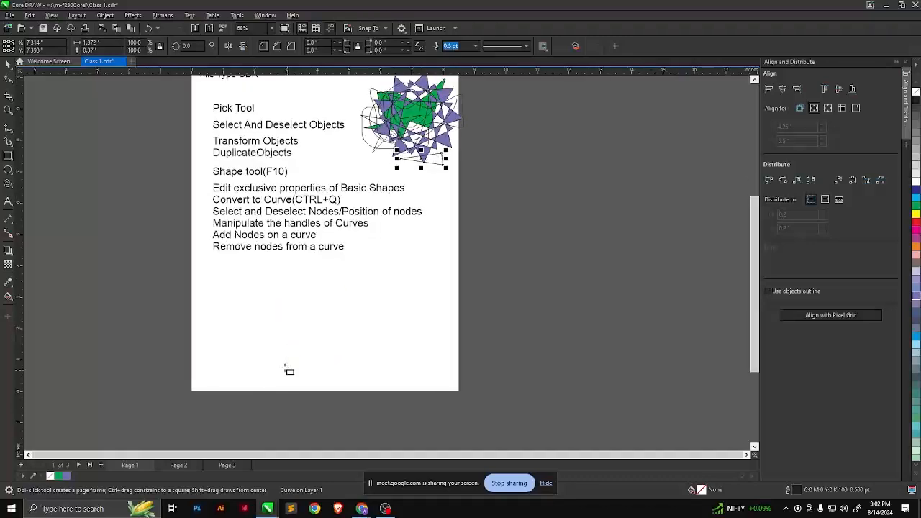
scroll(288, 370, "down", 1)
scroll(294, 385, "down", 1)
scroll(140, 294, "up", 1)
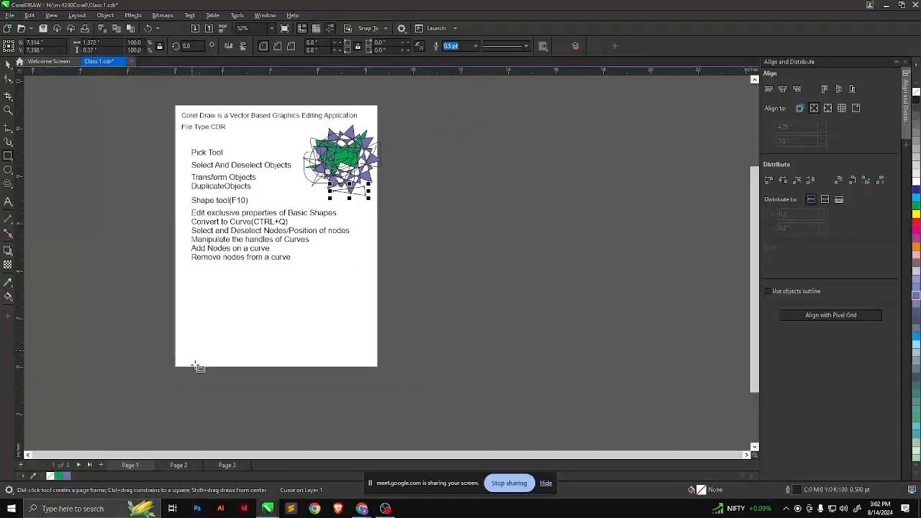
left_click(178, 466)
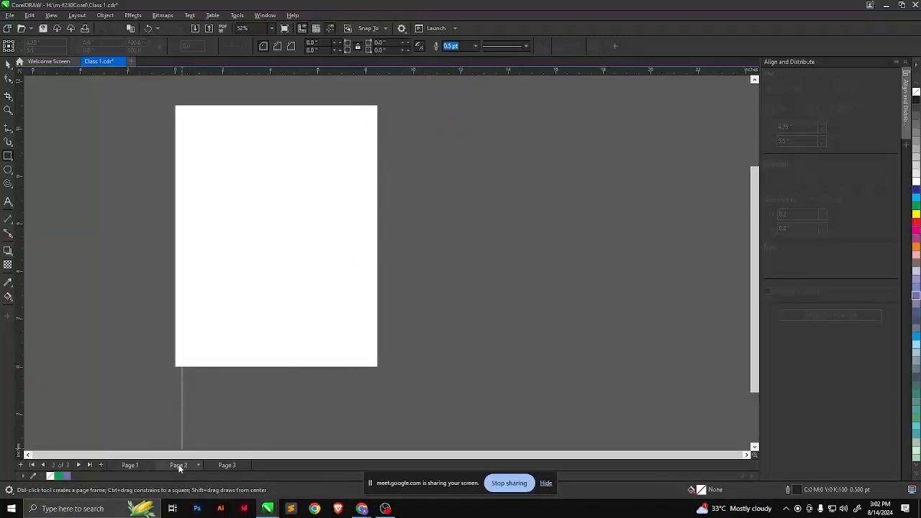
left_click(128, 466)
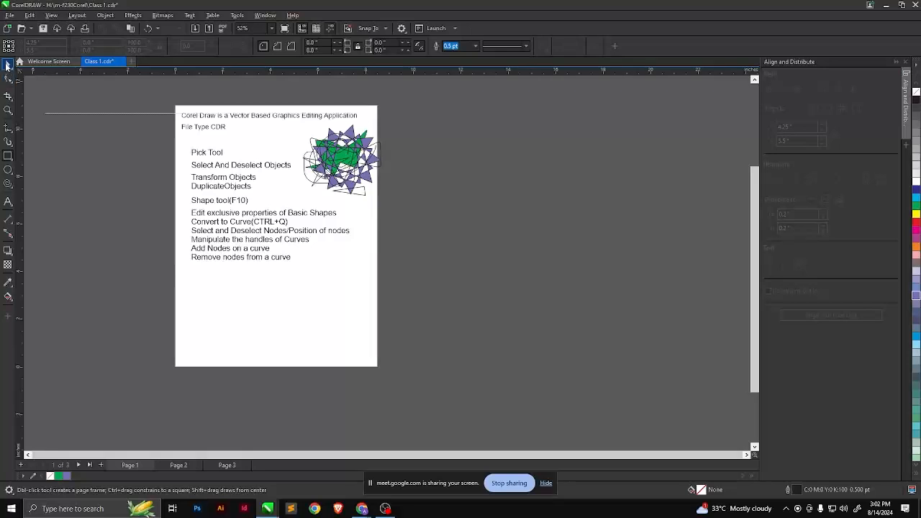
Move all the overlapping green, purple and outlined shapes off page 1 to the empty area on its right, and go to page 2
left_click(8, 65)
left_click_drag(296, 131, 411, 211)
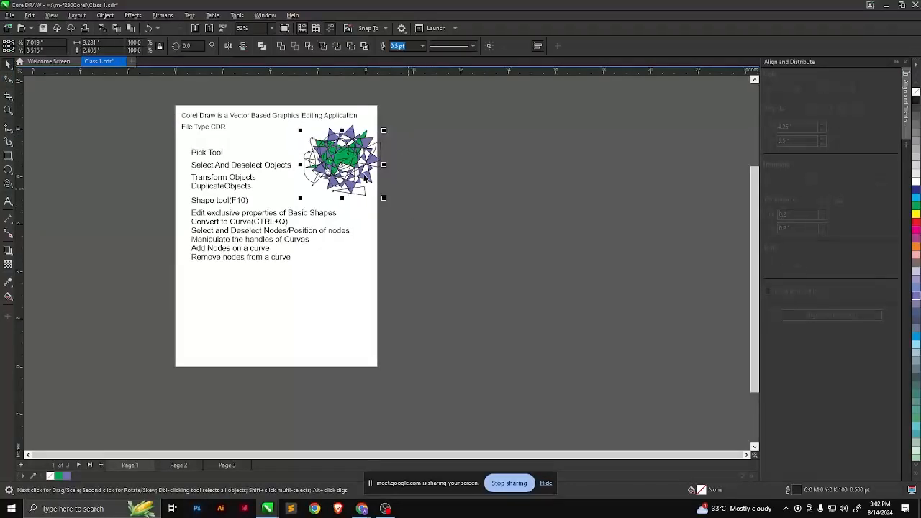
left_click_drag(356, 155, 472, 184)
left_click(452, 270)
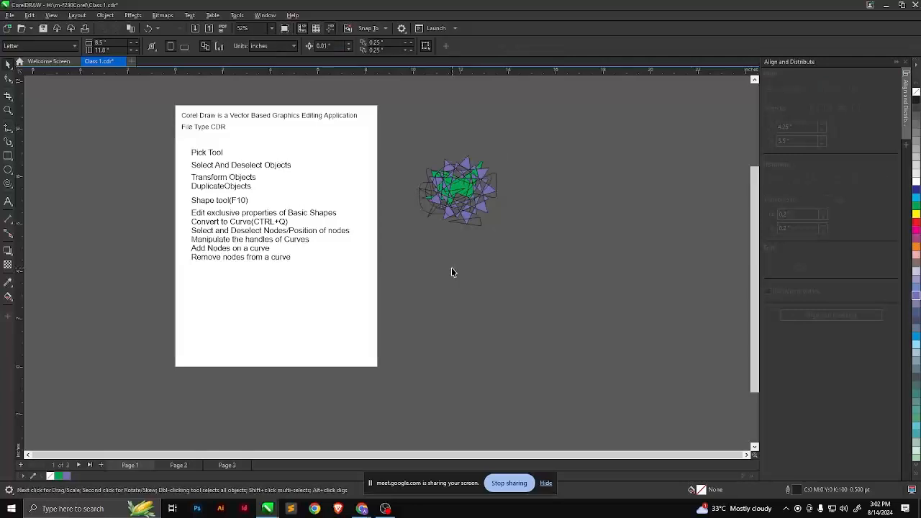
left_click(178, 465)
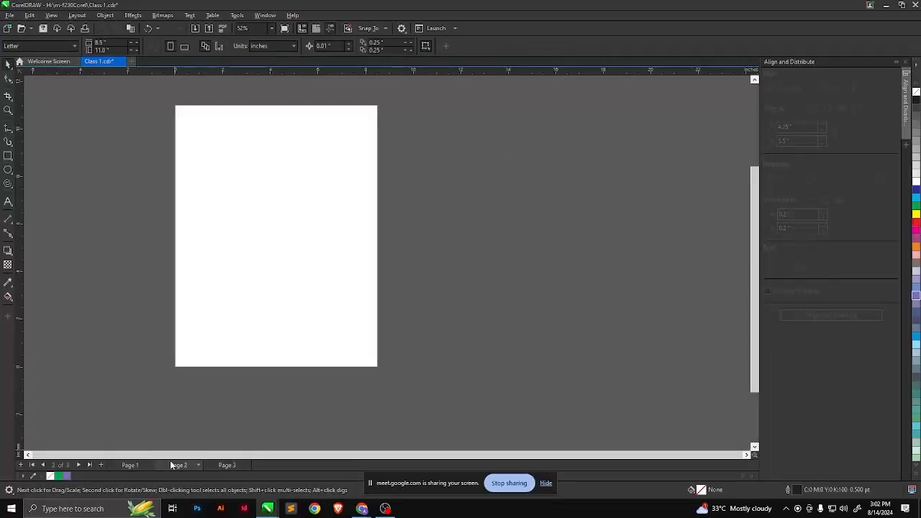
Go to page 1 and draw five small separate rectangles of different sizes in the empty area below the notes
left_click(130, 465)
scroll(230, 316, "up", 1)
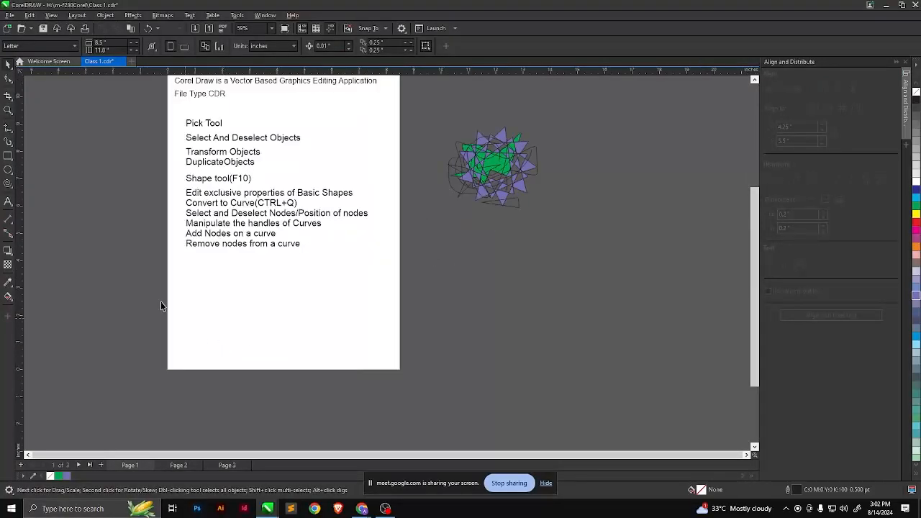
left_click(8, 156)
mouse_move(181, 284)
left_mouse_down()
mouse_move(205, 302)
mouse_move(295, 321)
left_mouse_up()
left_click_drag(305, 280, 346, 324)
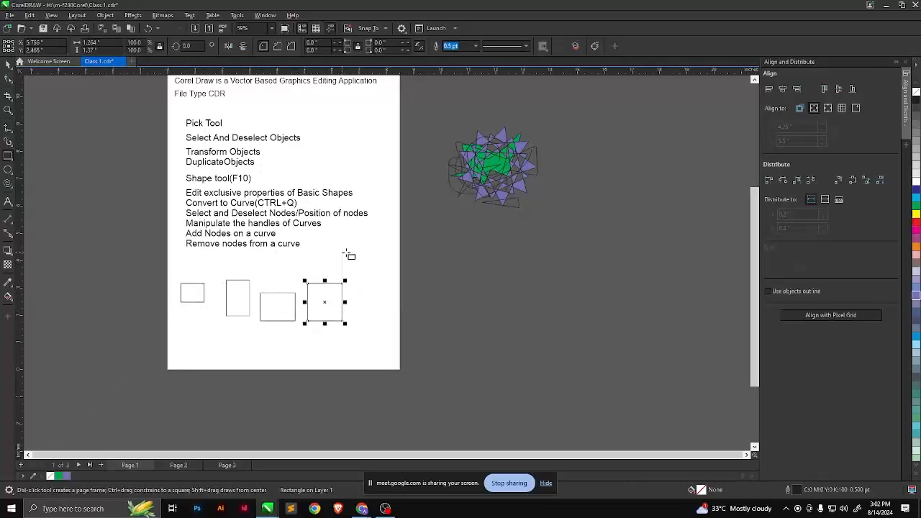
left_click_drag(342, 253, 372, 274)
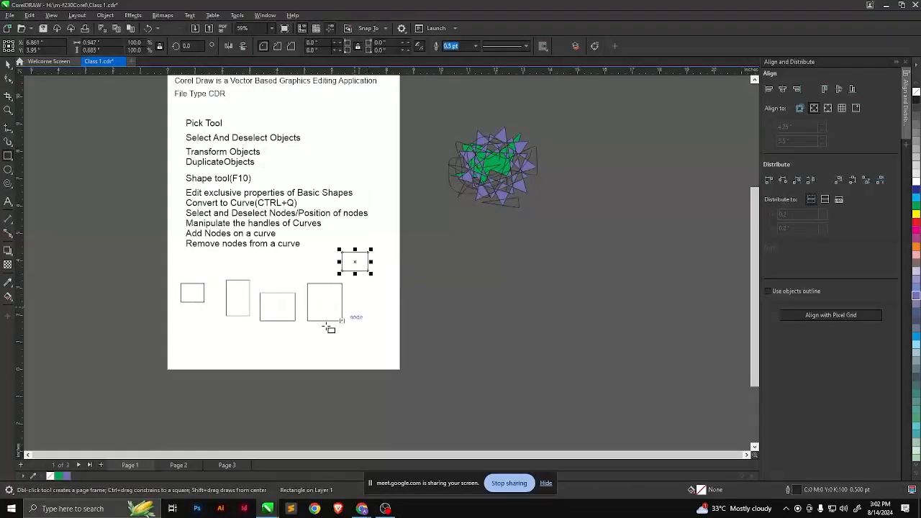
Marquee-select only the three larger rectangles below the notes with the Pick tool and move them slightly down and to the left
left_click(9, 66)
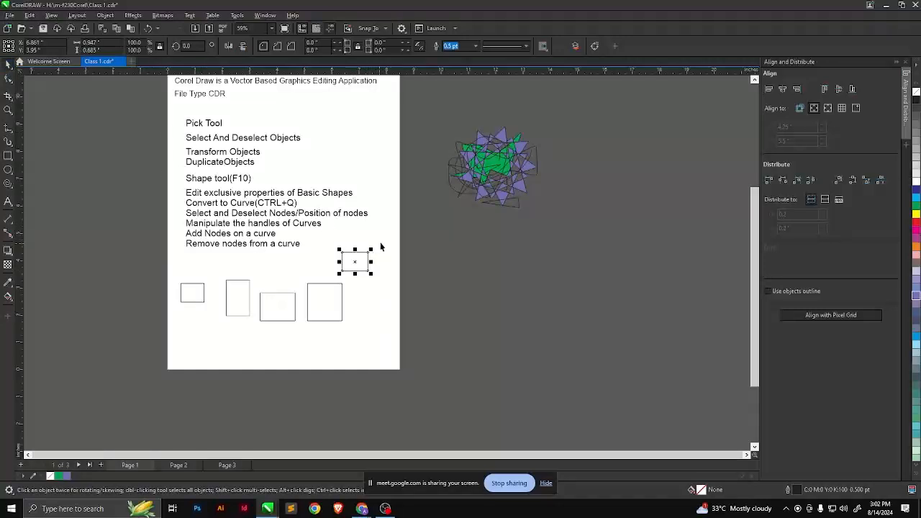
left_click_drag(236, 342, 195, 348)
left_click_drag(195, 347, 194, 346)
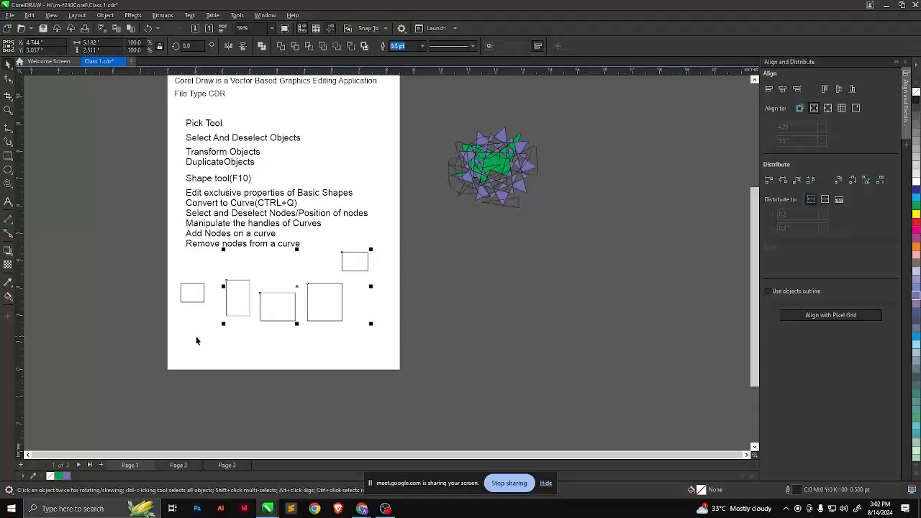
left_click(263, 313)
left_click(372, 349)
left_click_drag(374, 345, 198, 264)
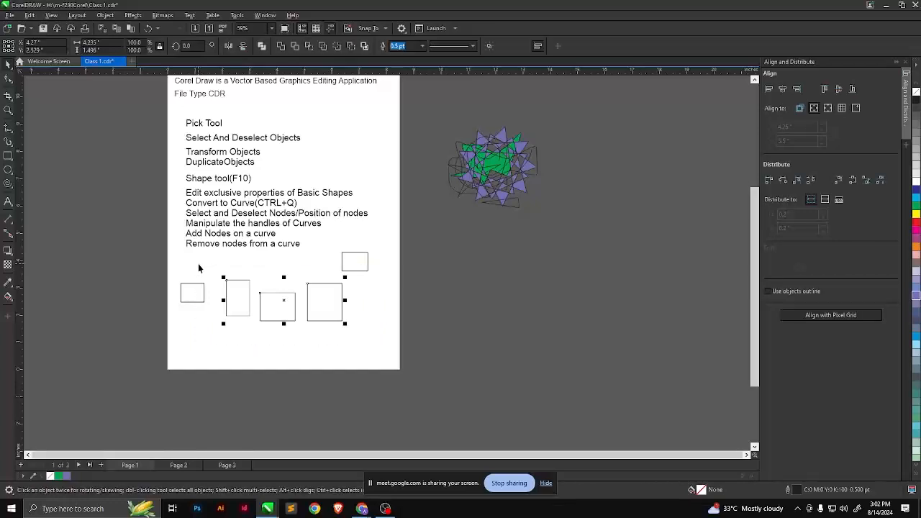
left_click_drag(282, 314, 275, 336)
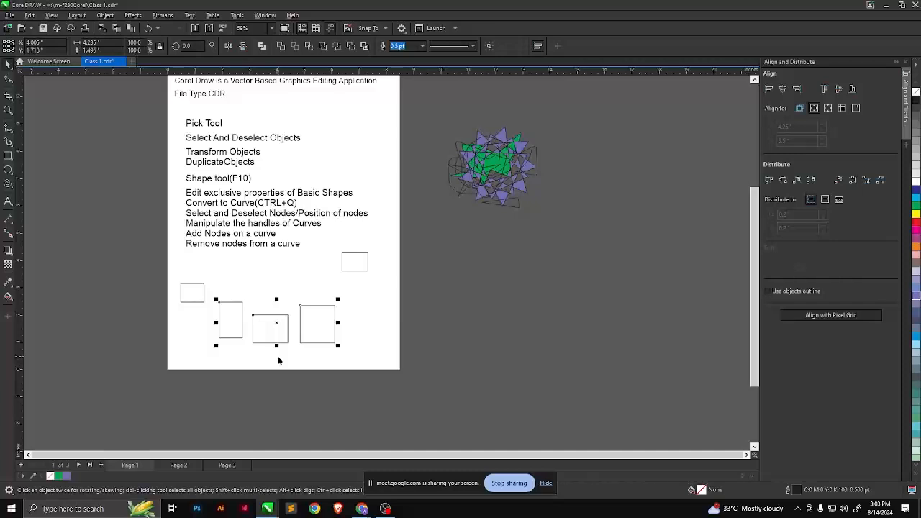
Practise marquee selection around the rectangles and the Shape tool notes, and clear the selection
left_click_drag(386, 233, 233, 373)
left_click_drag(166, 166, 390, 312)
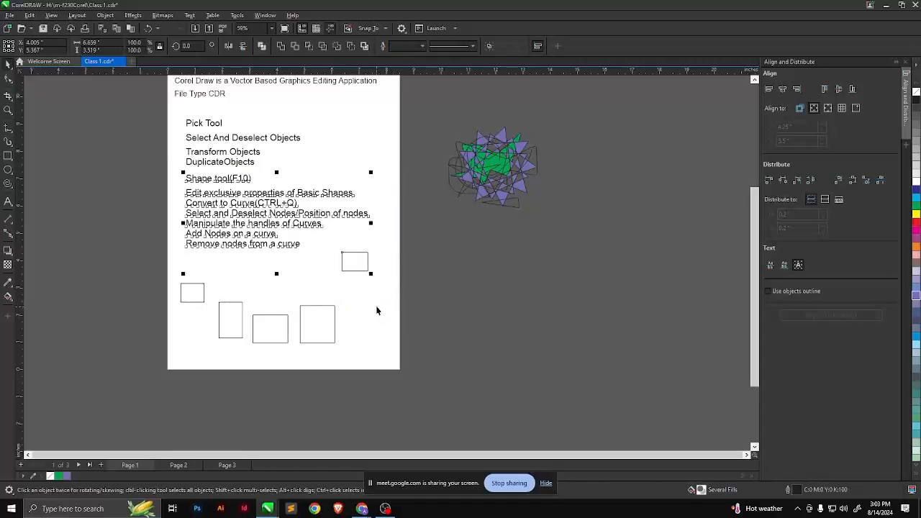
left_click(257, 281)
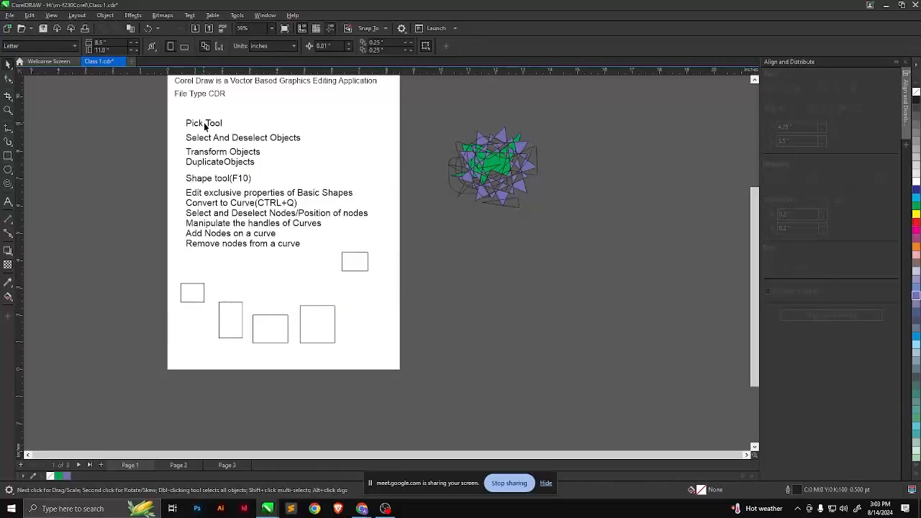
Widen the letter spacing of the "Pick Tool" heading with the Shape tool, and reduce it to a slightly open spacing
left_click(205, 126)
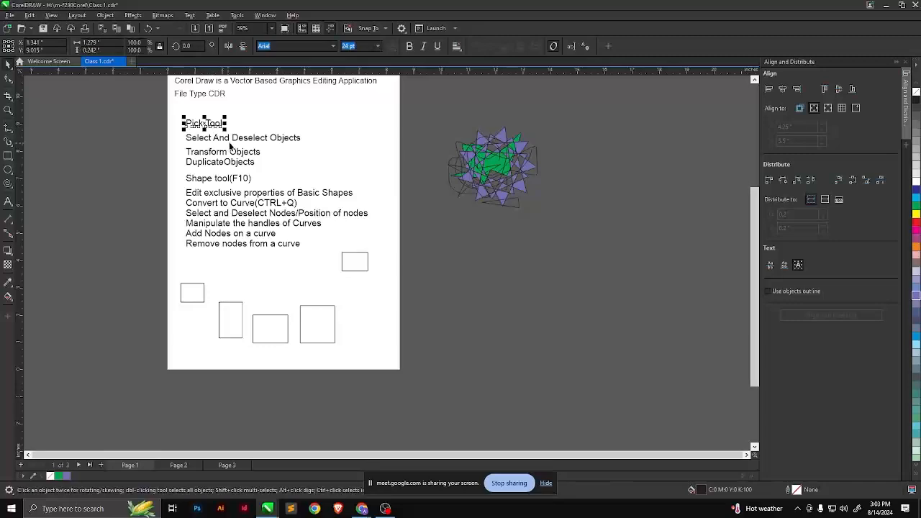
left_click(8, 80)
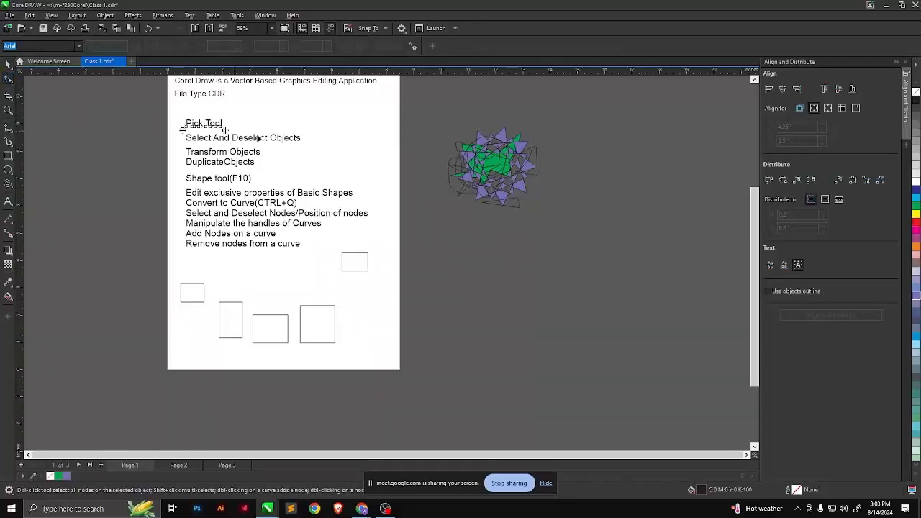
scroll(223, 130, "up", 1)
scroll(223, 130, "up", 7)
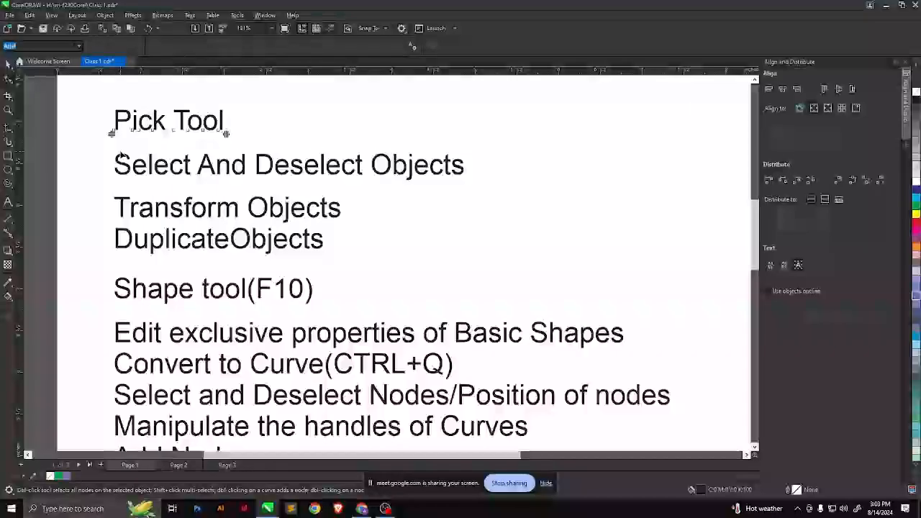
left_click_drag(226, 133, 307, 126)
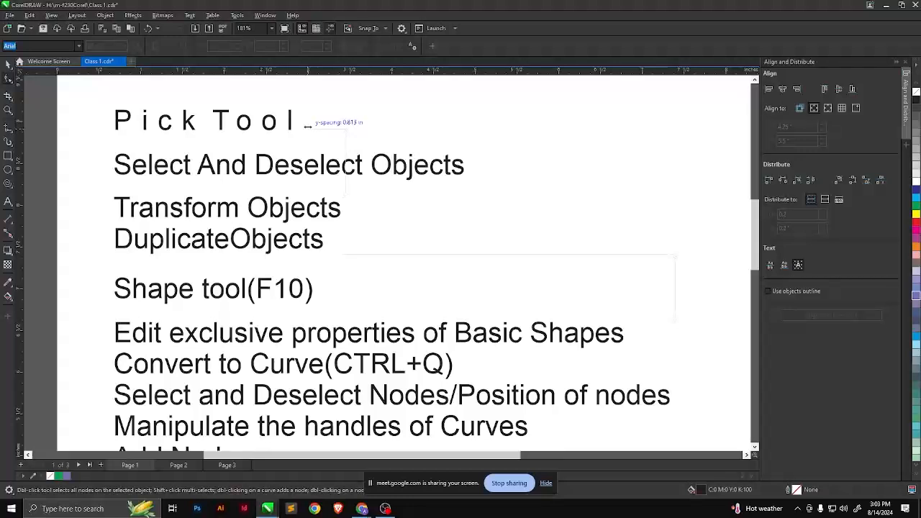
left_click_drag(307, 126, 235, 125)
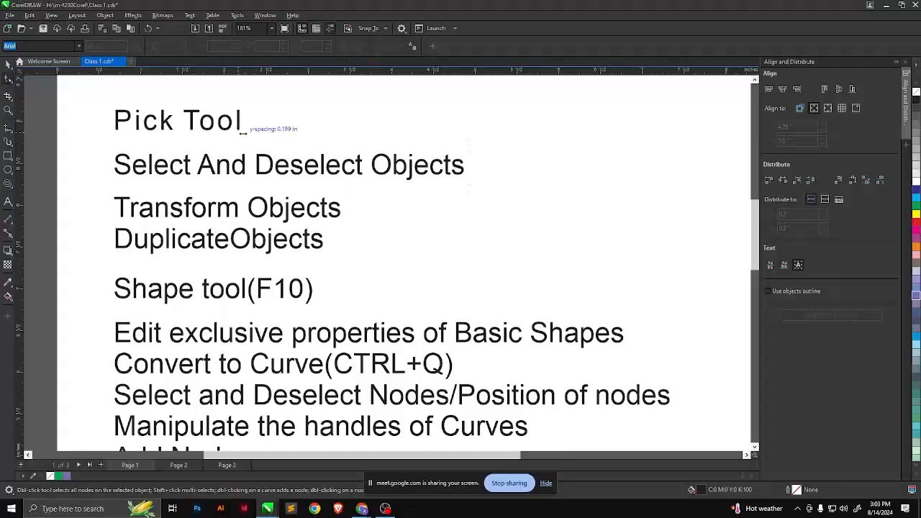
Tighten the line spacing of the multi-line Shape tool notes slightly with the Shape tool
scroll(270, 248, "down", 2)
left_click(275, 296)
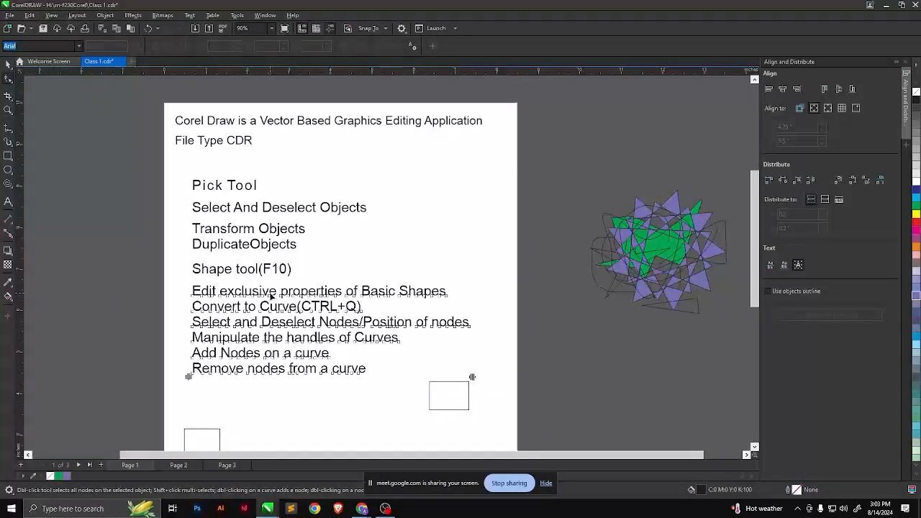
mouse_move(187, 375)
left_mouse_down()
mouse_move(190, 434)
mouse_move(180, 347)
mouse_move(179, 408)
mouse_move(184, 343)
mouse_move(188, 372)
left_mouse_up()
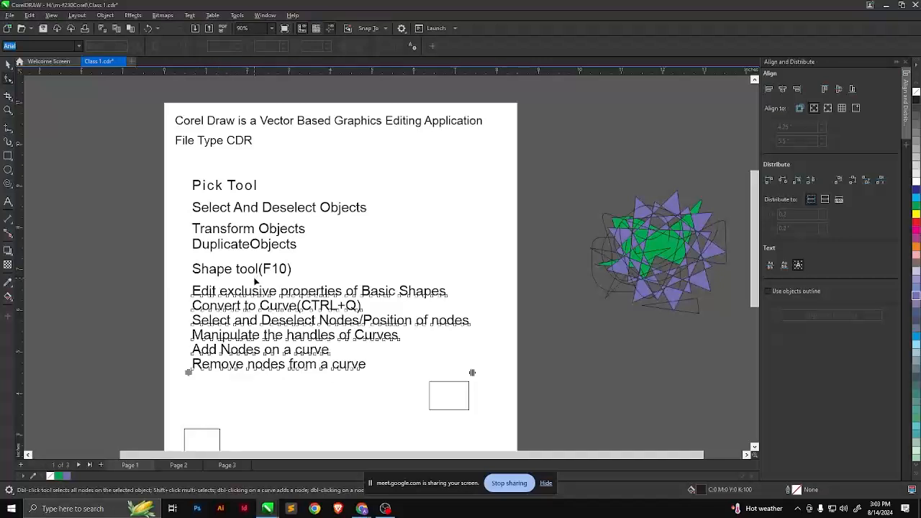
scroll(317, 331, "down", 3)
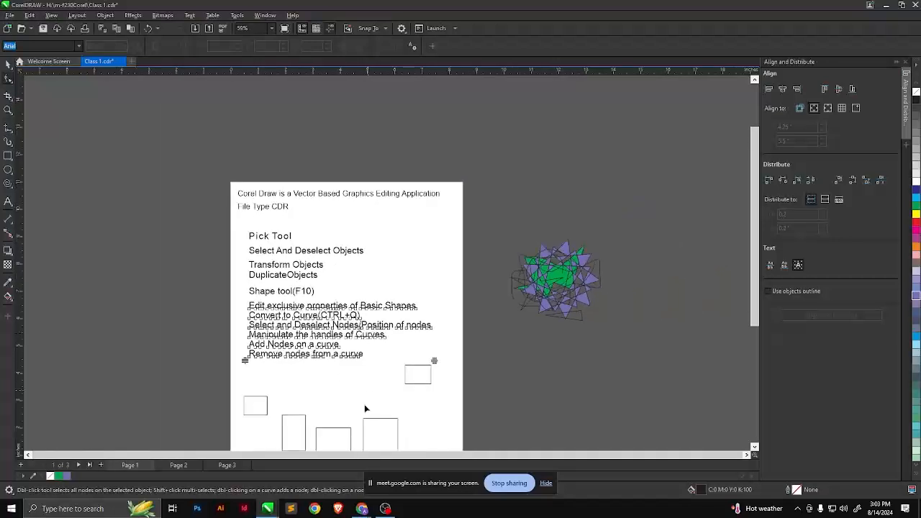
Go to page 2 and draw a wide rectangle about 4.09 by 1.39 inches near the top of the page
left_click(180, 466)
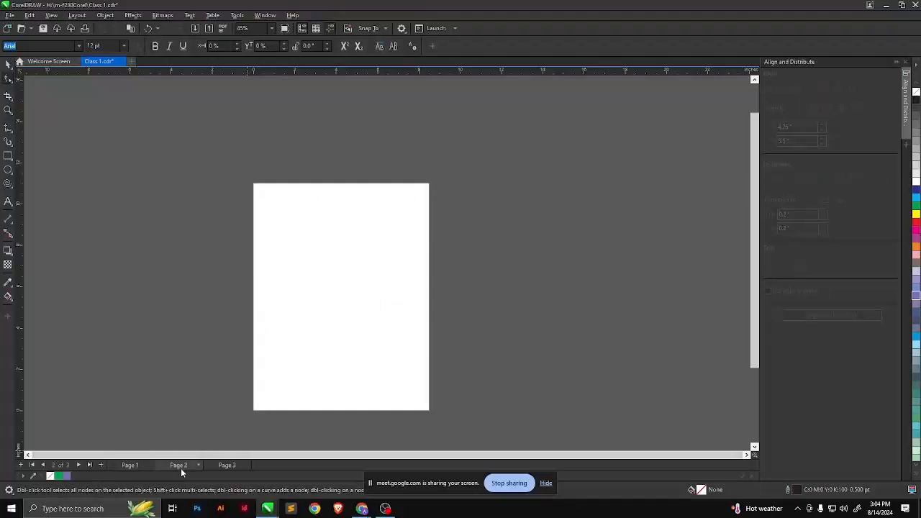
scroll(329, 315, "up", 2)
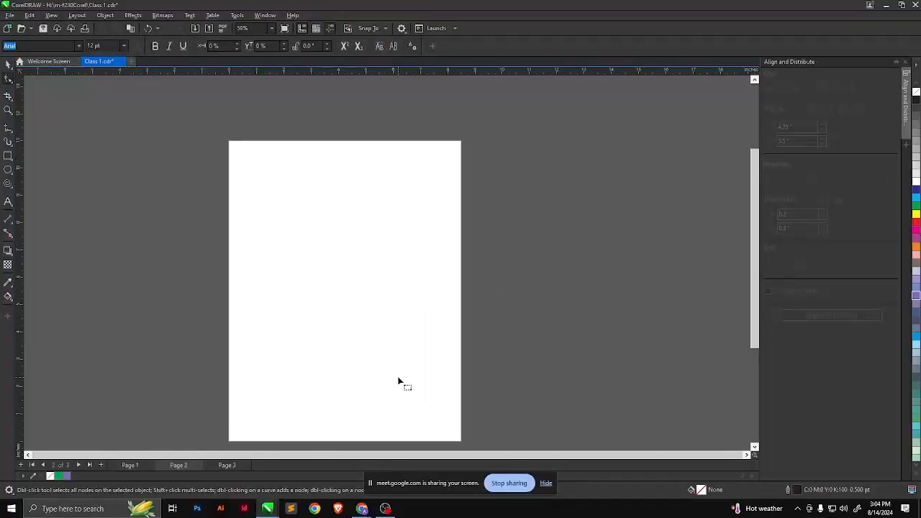
left_click(8, 156)
left_click_drag(268, 165, 413, 211)
key("space")
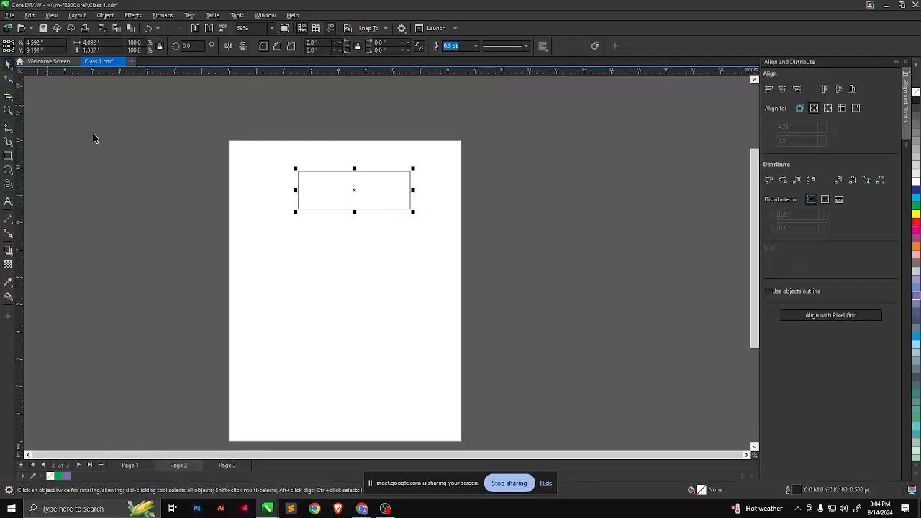
Duplicate the wide rectangle twice straight down so that three equal rectangles are stacked edge to edge
left_click_drag(353, 190, 334, 229)
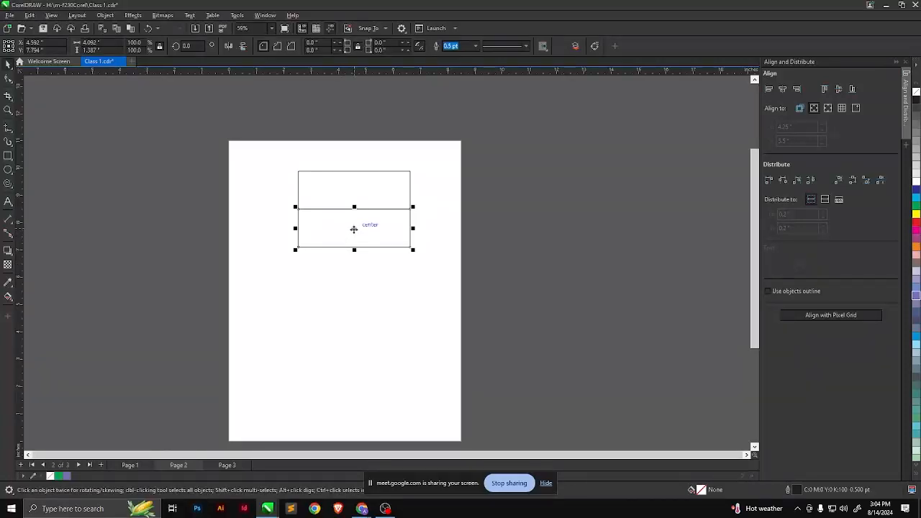
left_click_drag(354, 228, 354, 265)
left_click(423, 160)
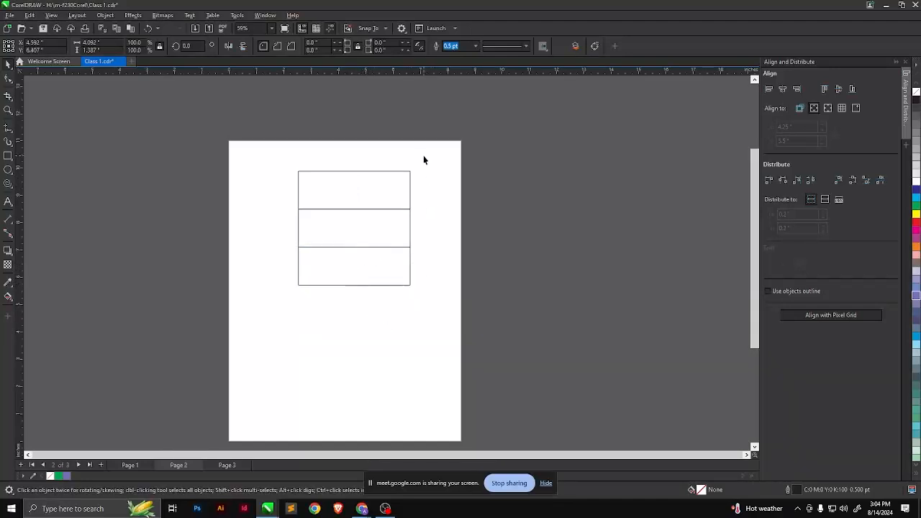
Practise marquee selection around the three stacked rectangles, and clear the selection
left_click_drag(423, 160, 275, 344)
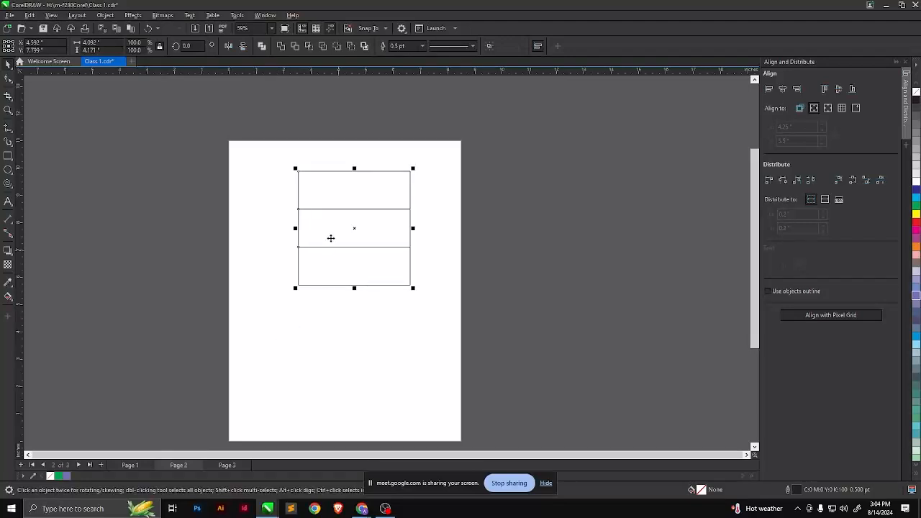
left_click(282, 160)
left_click_drag(281, 160, 449, 332)
left_click_drag(271, 160, 445, 339)
left_click_drag(271, 156, 431, 259)
left_click_drag(270, 153, 445, 304)
left_click(462, 274)
Add all three stacked rectangles to one selection and set its width to 3 inches and its height to 2 inches
left_click(368, 192)
left_click(374, 230, "shift")
left_click(375, 271, "shift")
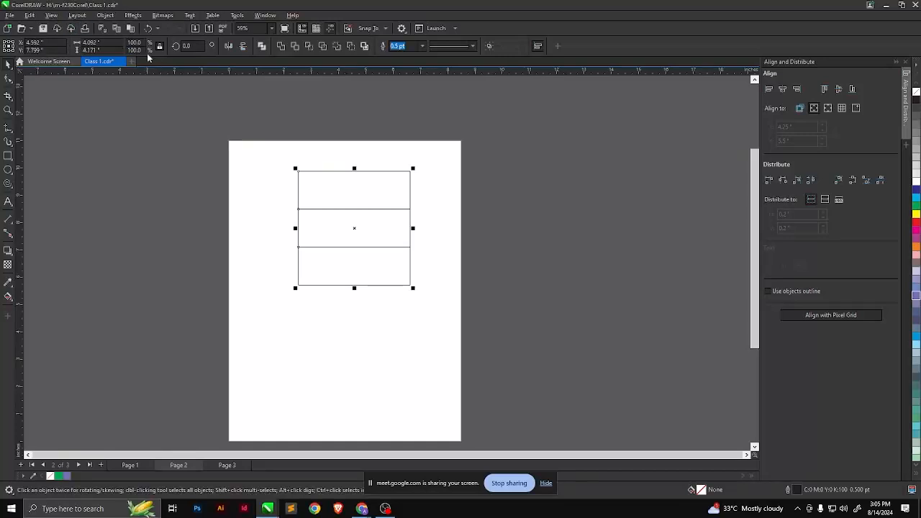
left_click(111, 43)
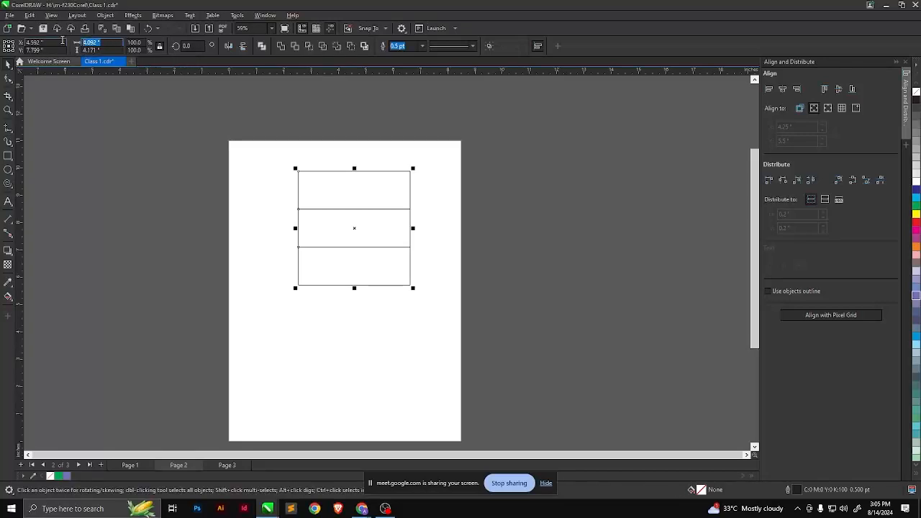
type("3")
key("Tab")
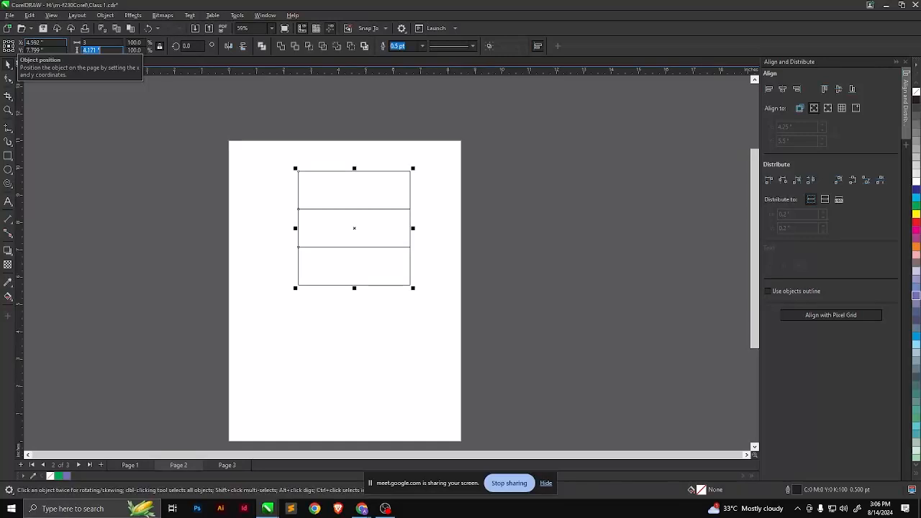
type("2")
key("Return")
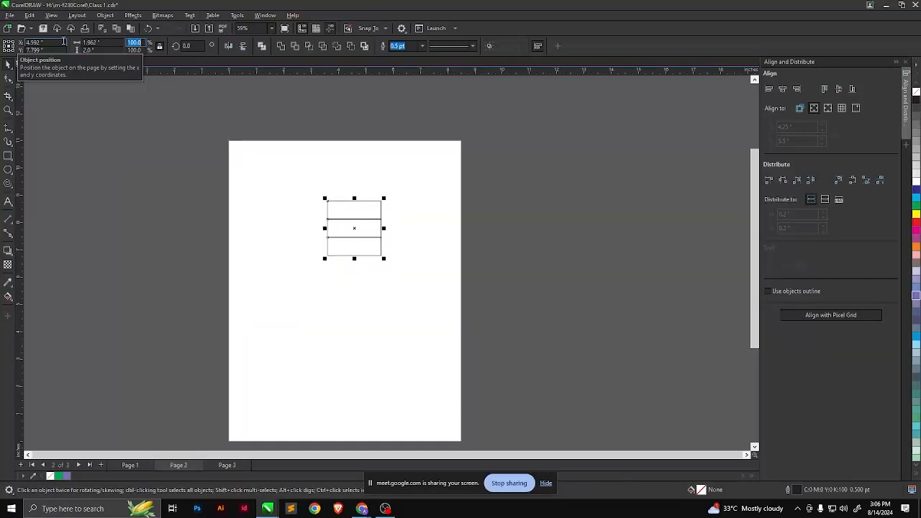
Unlock the size ratio and set the width of the three stacked rectangles to 3 inches, and deselect them
left_click(103, 44)
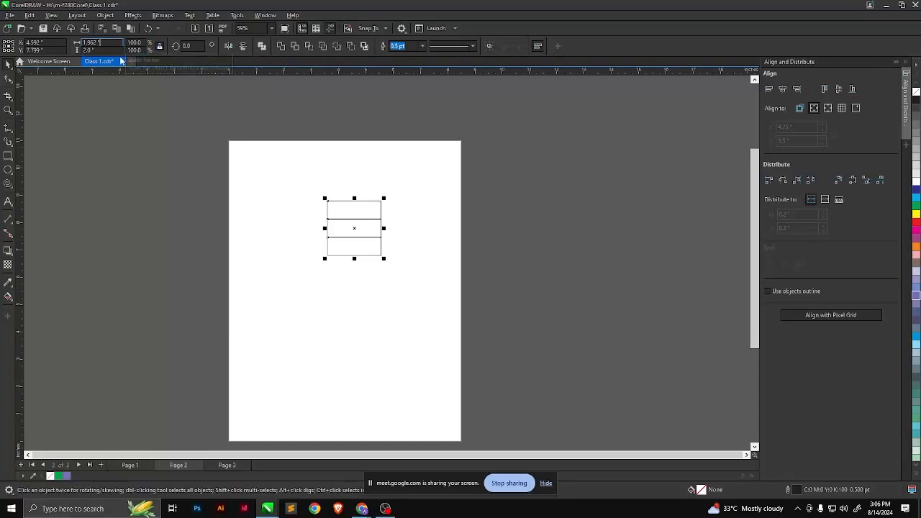
left_click(161, 49)
left_click(92, 44)
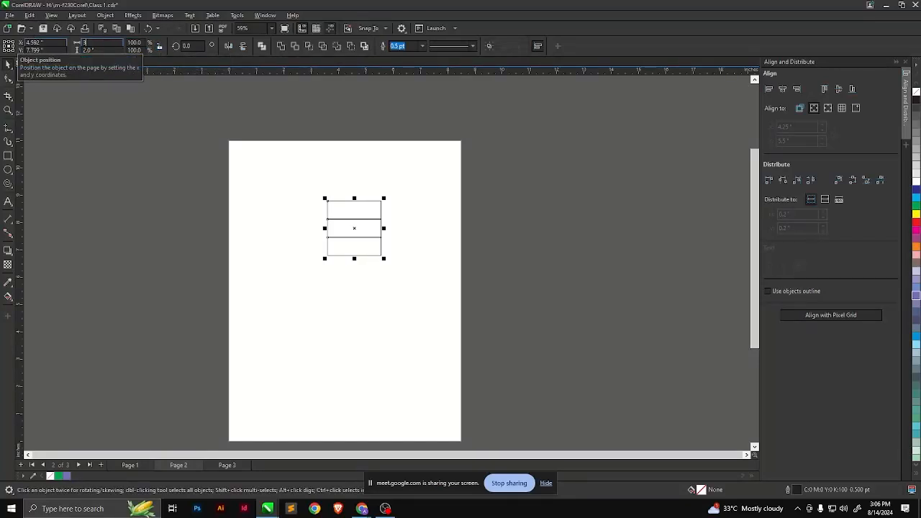
type("3")
key("Return")
left_click(103, 112)
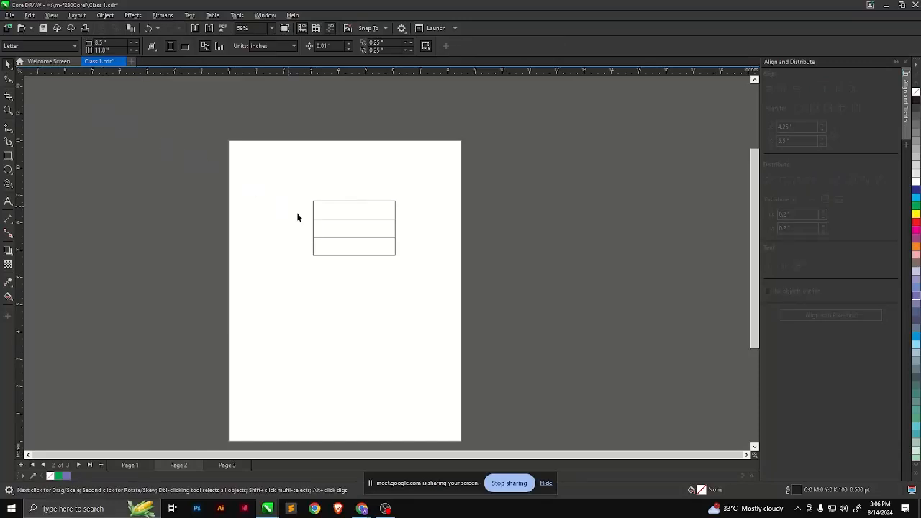
Move the three stacked rectangles together toward the upper-right part of page 2, and leave all three selected
left_click_drag(428, 276, 429, 277)
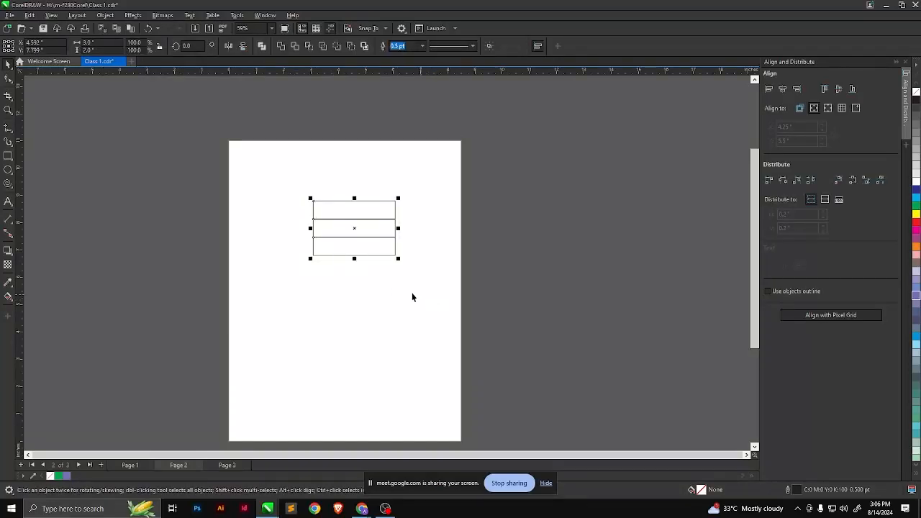
scroll(409, 289, "up", 1)
left_click_drag(364, 233, 400, 187)
scroll(395, 166, "up", 3)
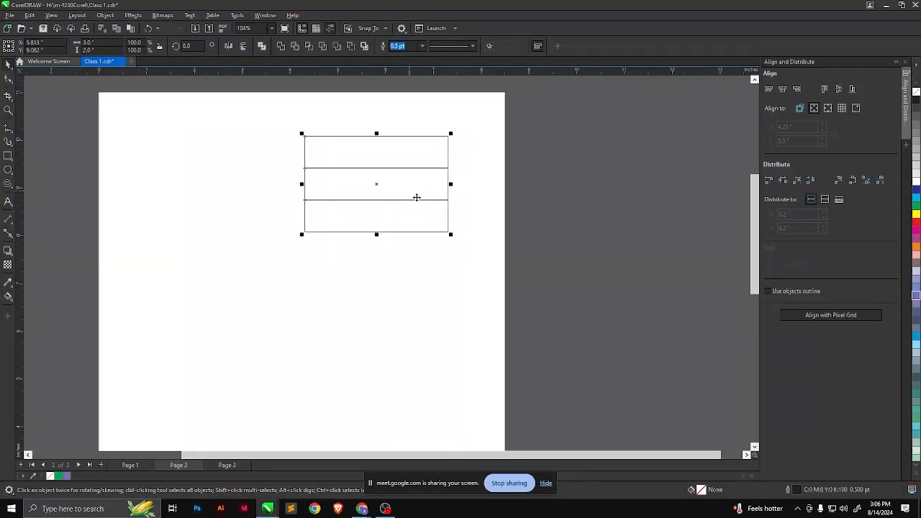
left_click(405, 156)
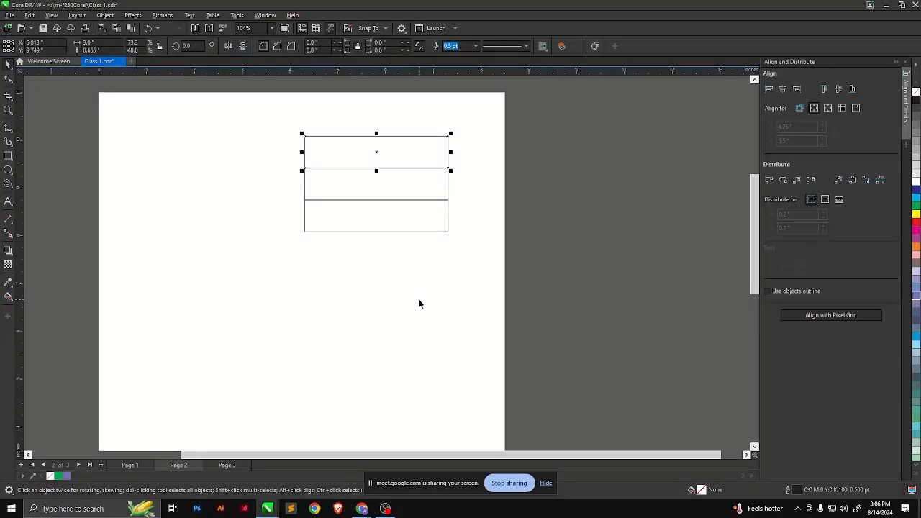
scroll(396, 266, "down", 1)
left_click(460, 128)
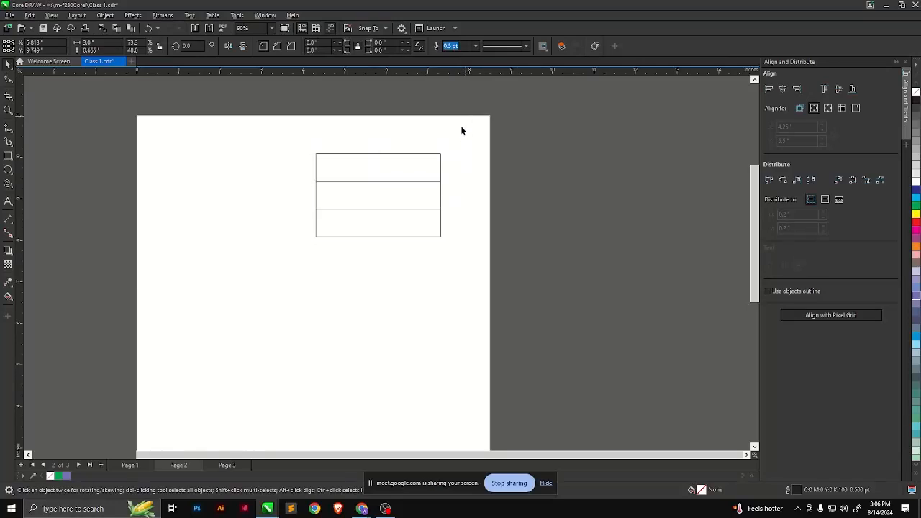
left_click_drag(461, 128, 252, 295)
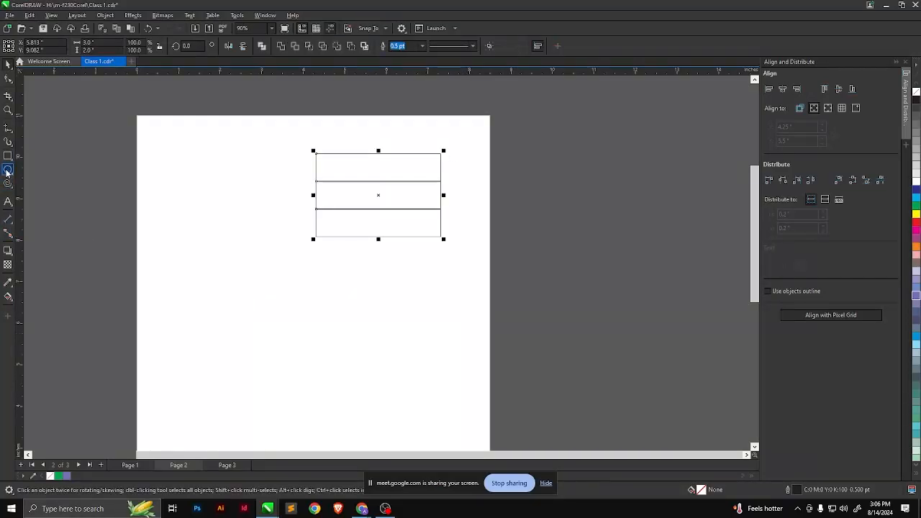
Alternate between the Ellipse and Pick tools while keeping all three stacked rectangles selected
left_click(9, 185)
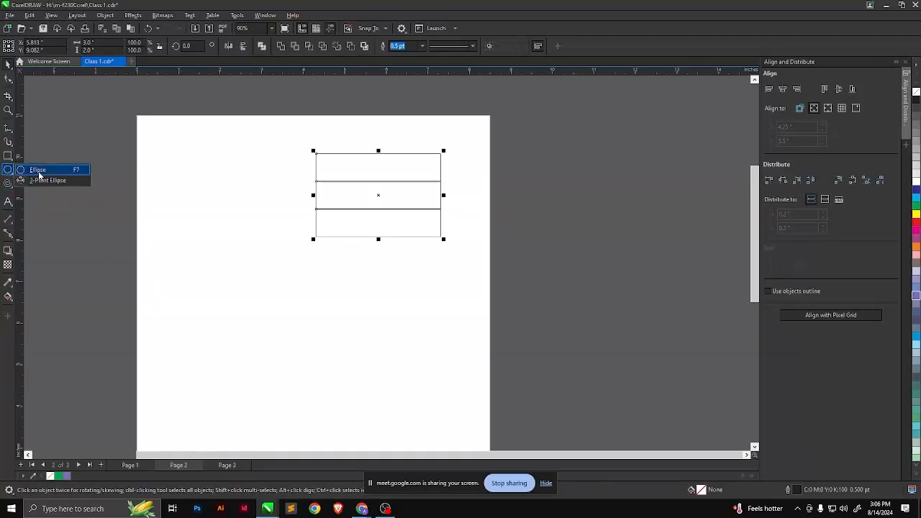
left_click(32, 170)
scroll(385, 194, "up", 4)
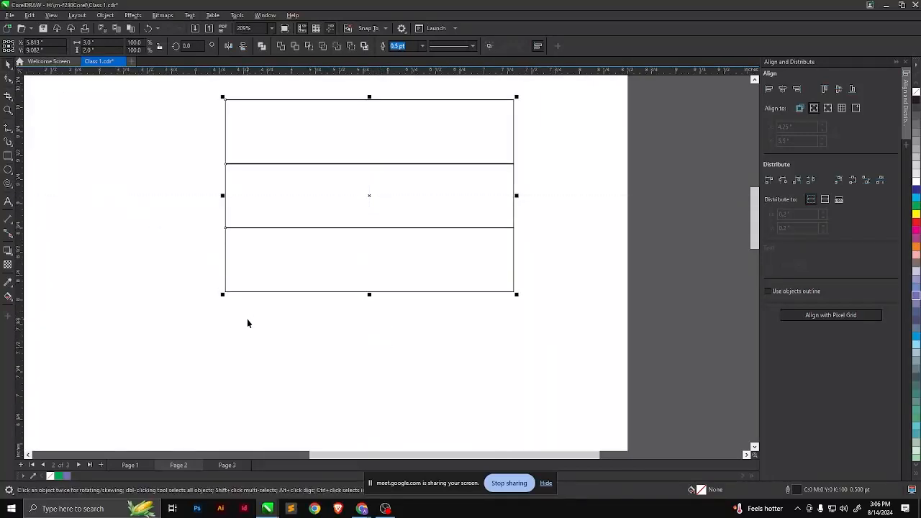
key("space")
key("space")
key("space")
key("space")
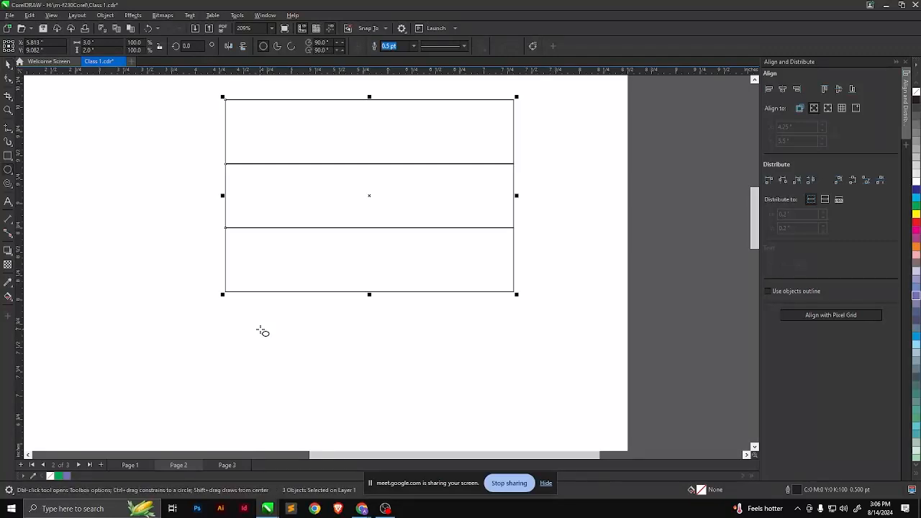
key("space")
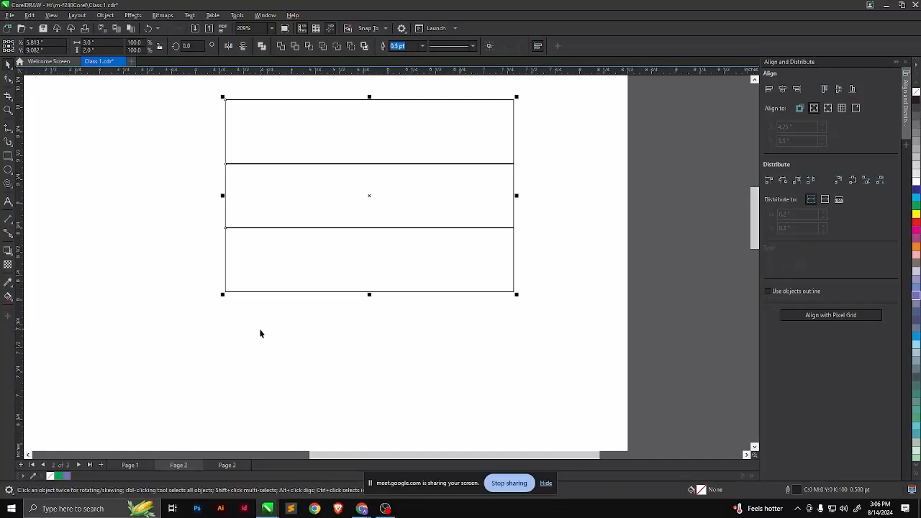
key("space")
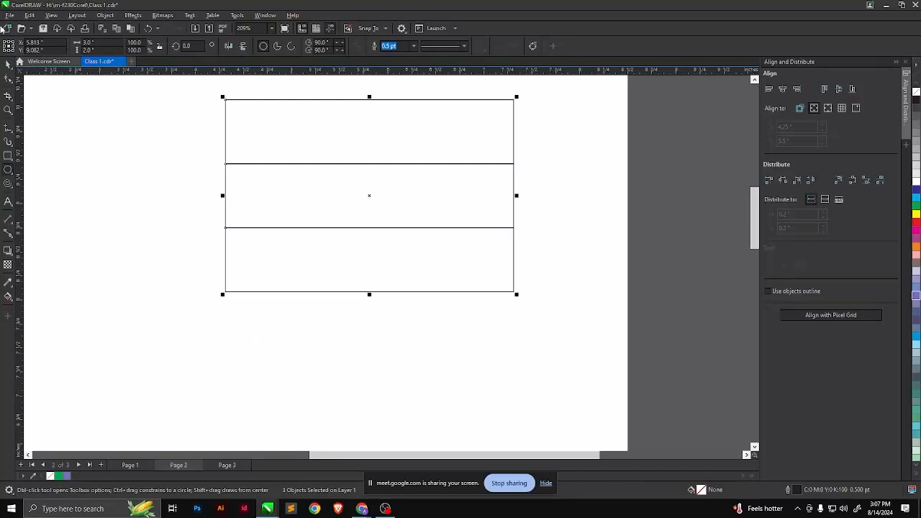
Draw three small practice rectangles below and beside the stacked stripes, and reposition two of them with the Pick tool
left_click(8, 156)
left_click_drag(114, 272, 150, 316)
left_click_drag(182, 311, 211, 346)
left_click_drag(255, 345, 297, 377)
key("space")
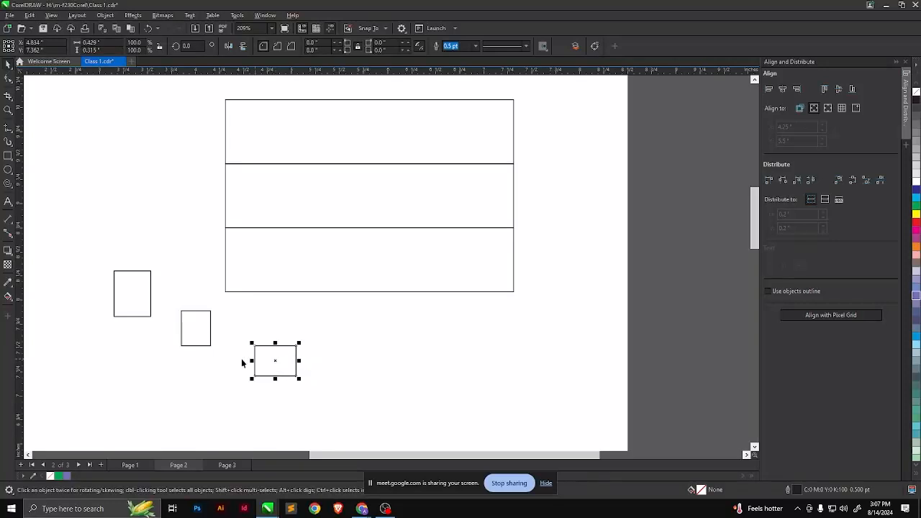
left_click_drag(201, 332, 171, 361)
left_click_drag(134, 284, 108, 242)
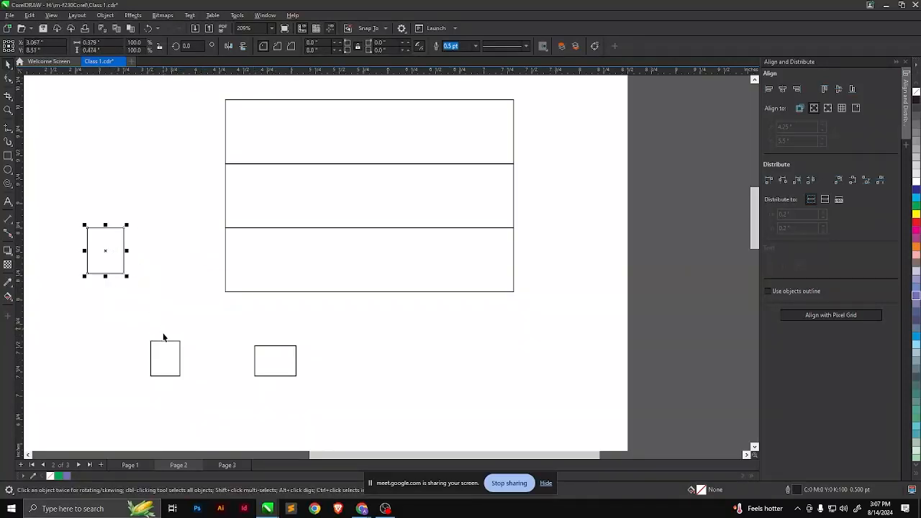
left_click_drag(168, 353, 170, 298)
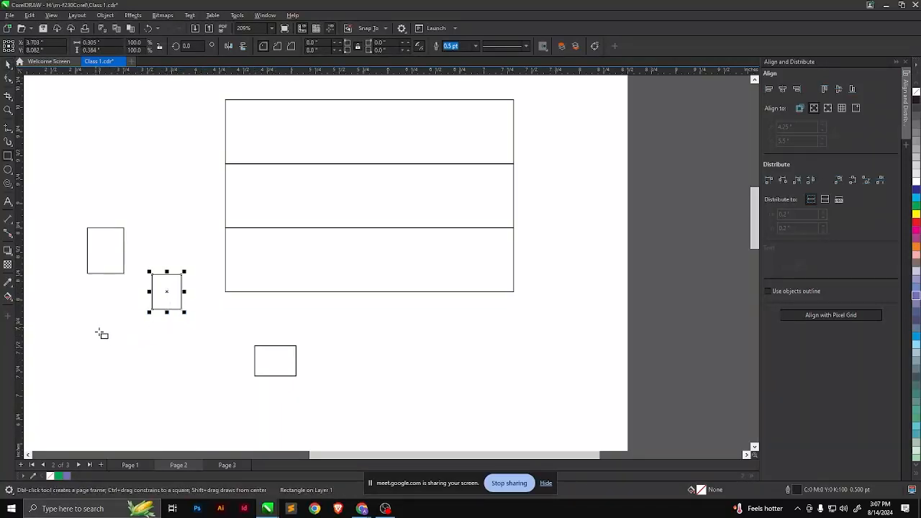
Draw three more small practice rectangles in a row below the stripes, among the existing ones
left_click_drag(98, 330, 148, 369)
left_click_drag(172, 344, 202, 376)
left_click_drag(213, 329, 234, 377)
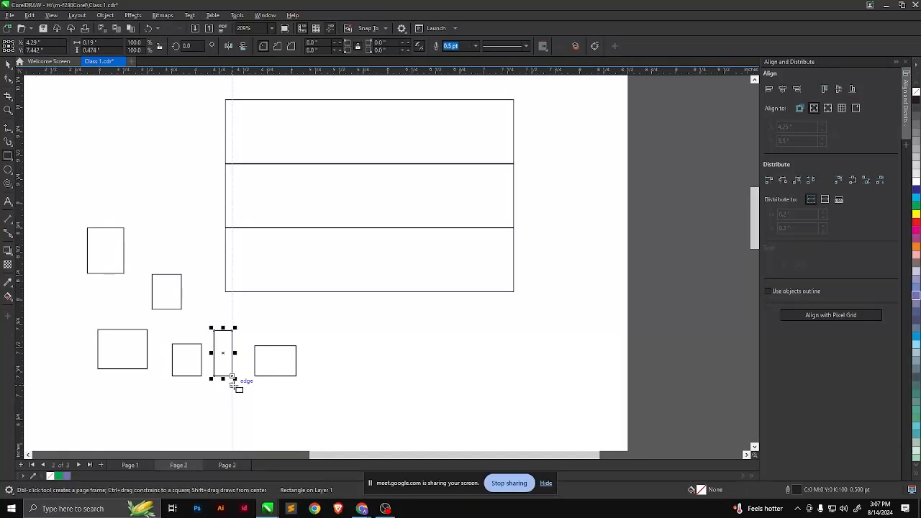
Marquee-select all six small practice rectangles and delete them
left_click(8, 64)
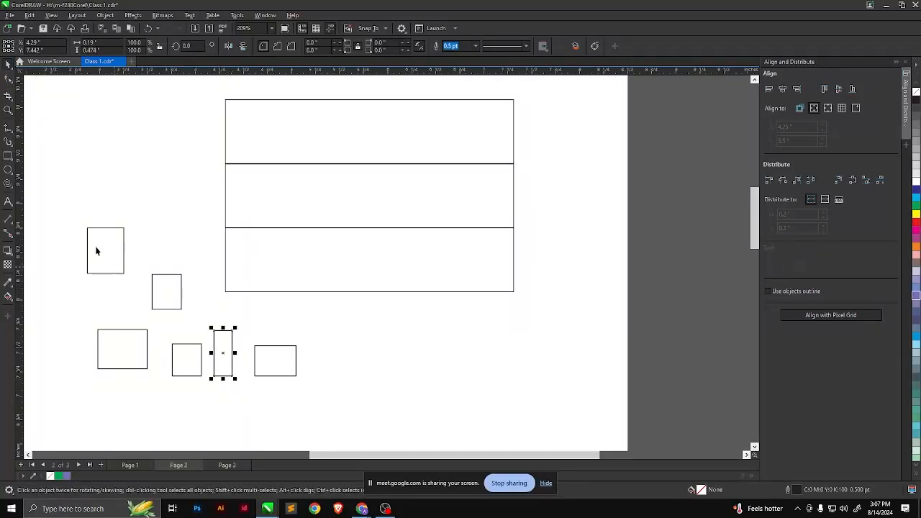
left_click_drag(66, 212, 321, 413)
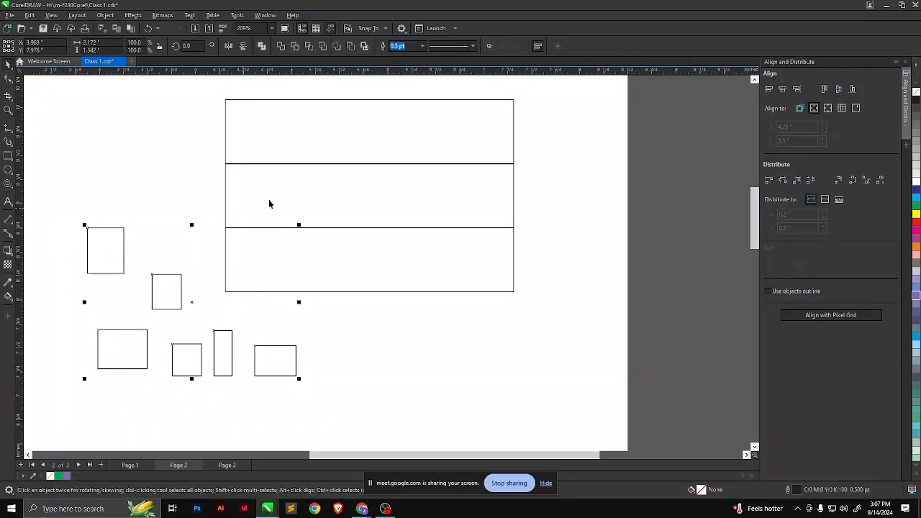
left_click_drag(61, 202, 349, 426)
left_click_drag(62, 180, 356, 416)
key("Delete")
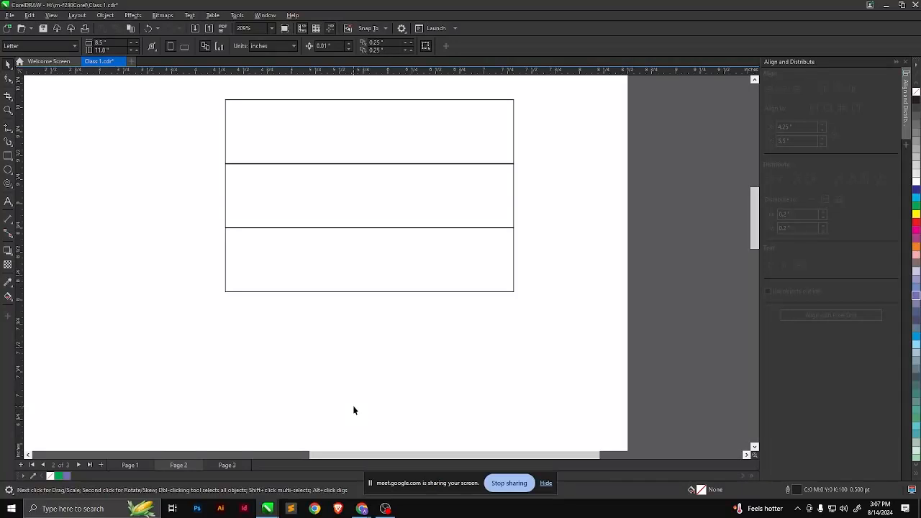
Select the top stripe, cycle to another object, and clear the selection
scroll(408, 311, "down", 2)
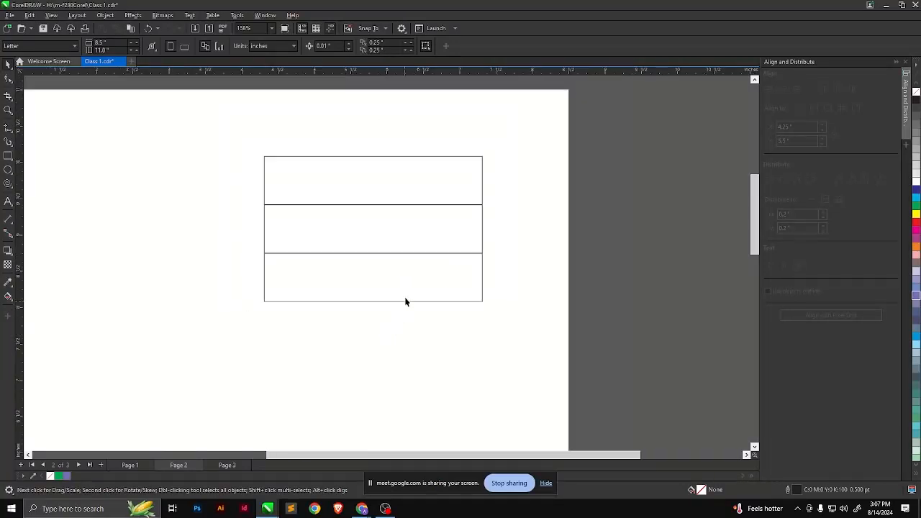
scroll(425, 209, "up", 2)
left_click(366, 167)
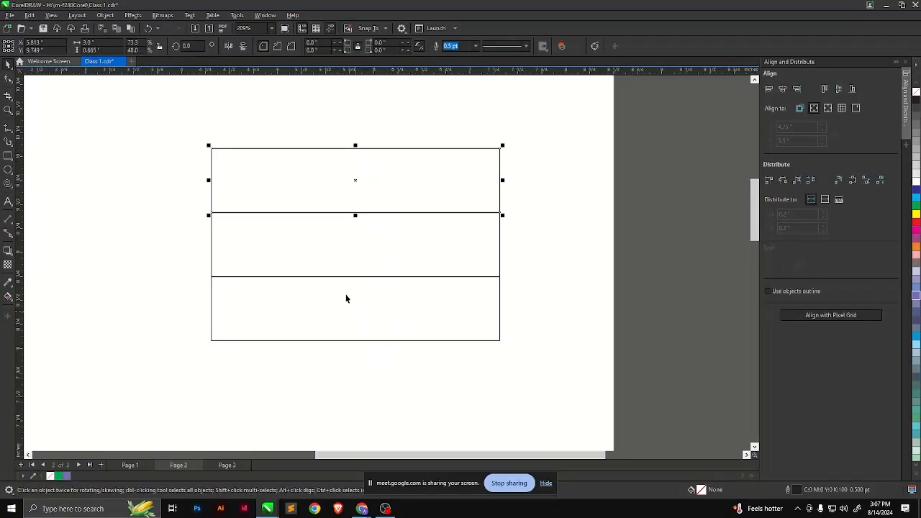
key("Tab")
left_click(373, 371)
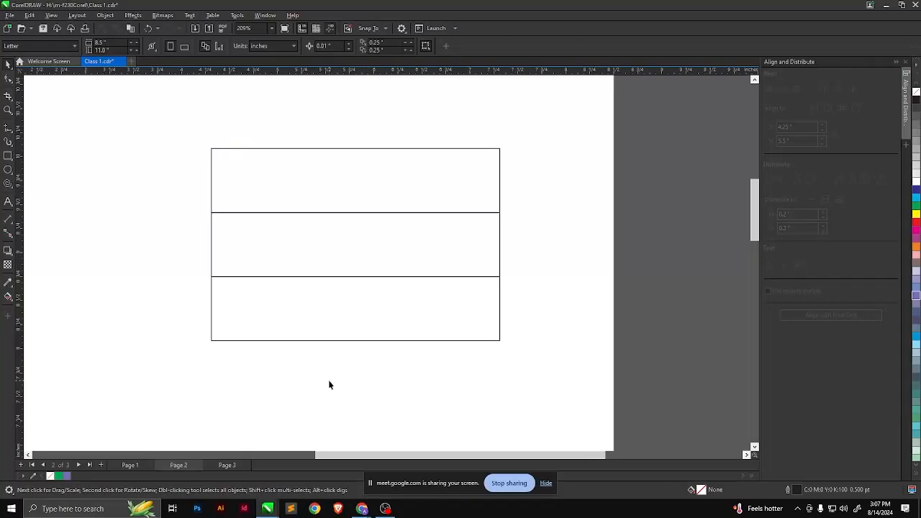
Draw a circle about 0.57 inches in diameter from the center of the middle stripe with the Ellipse tool
key("F6")
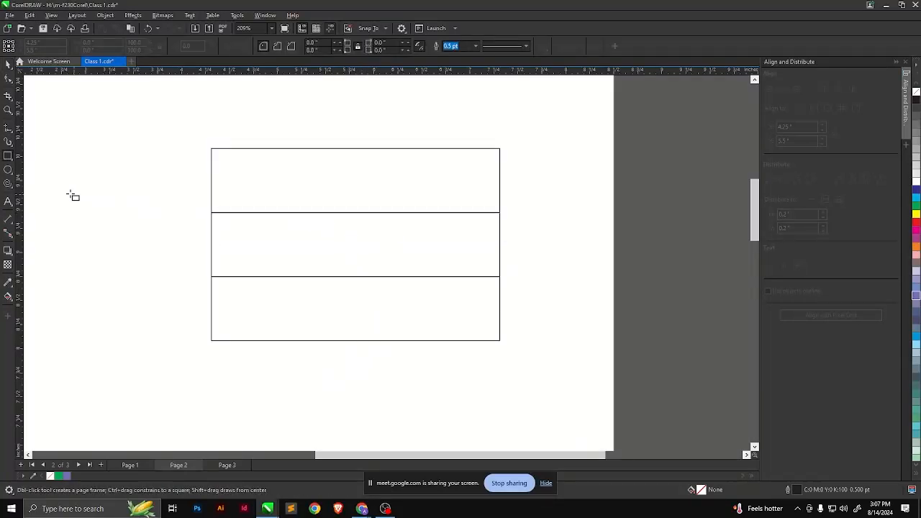
left_click(8, 170)
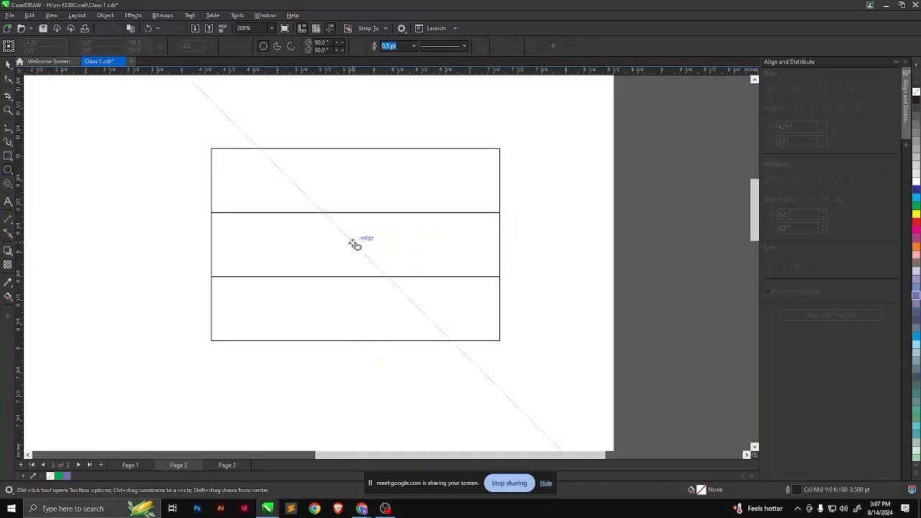
left_click_drag(355, 245, 382, 273)
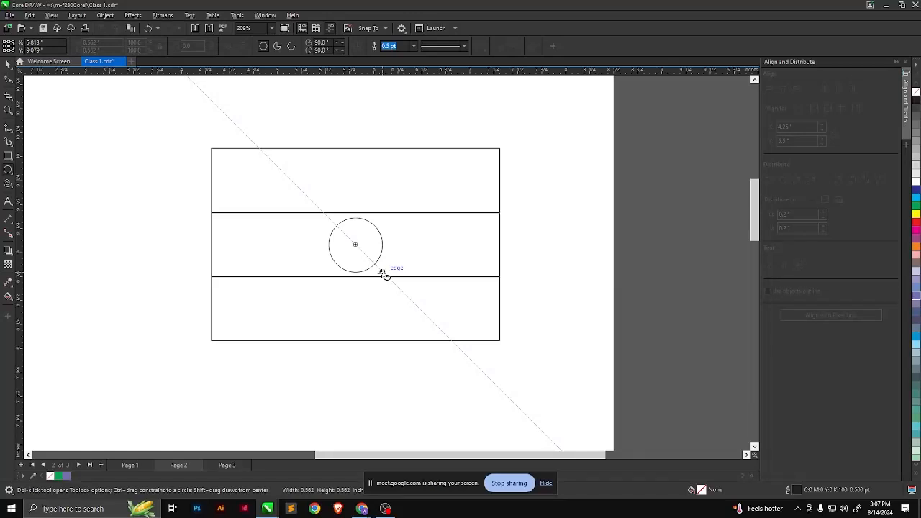
mouse_move(382, 273)
left_mouse_down()
mouse_move(379, 265)
mouse_move(393, 265)
mouse_move(434, 286)
mouse_move(479, 334)
mouse_move(393, 247)
mouse_move(409, 293)
mouse_move(382, 245)
left_mouse_up()
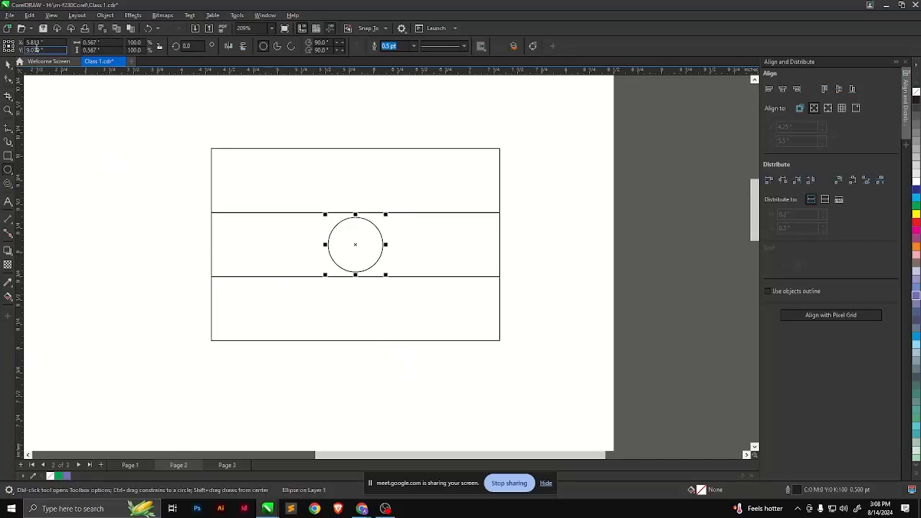
left_click(7, 66)
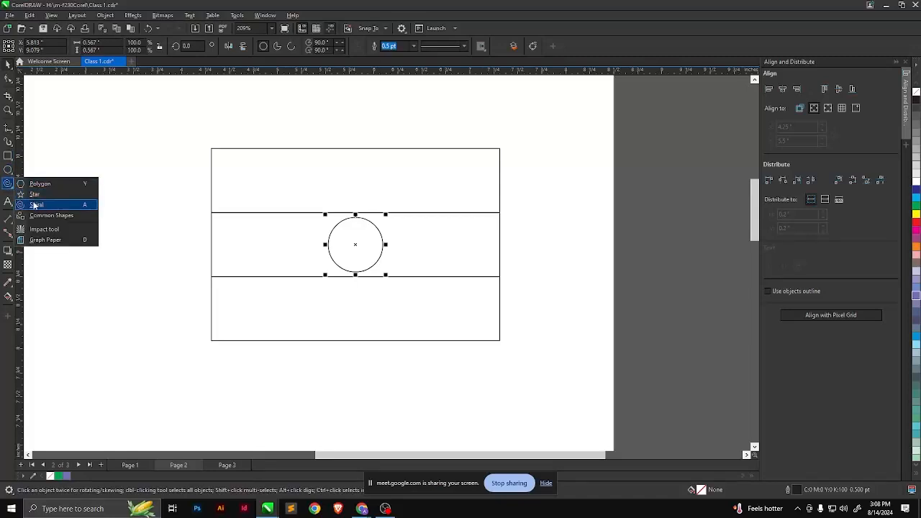
left_click(5, 175)
left_click(7, 144)
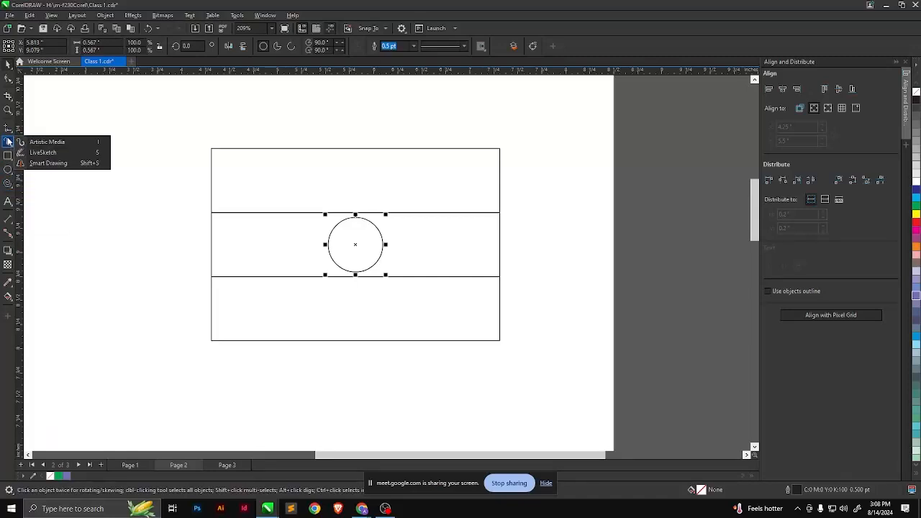
left_click(8, 128)
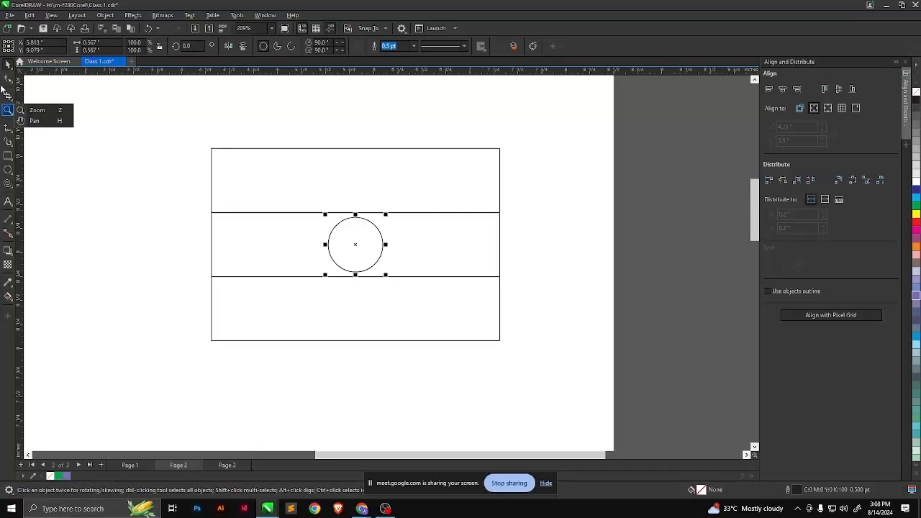
Draw a practice rectangle about 1.82 by 0.43 inches beside the striped design and stack two copies directly below it
left_click(8, 155)
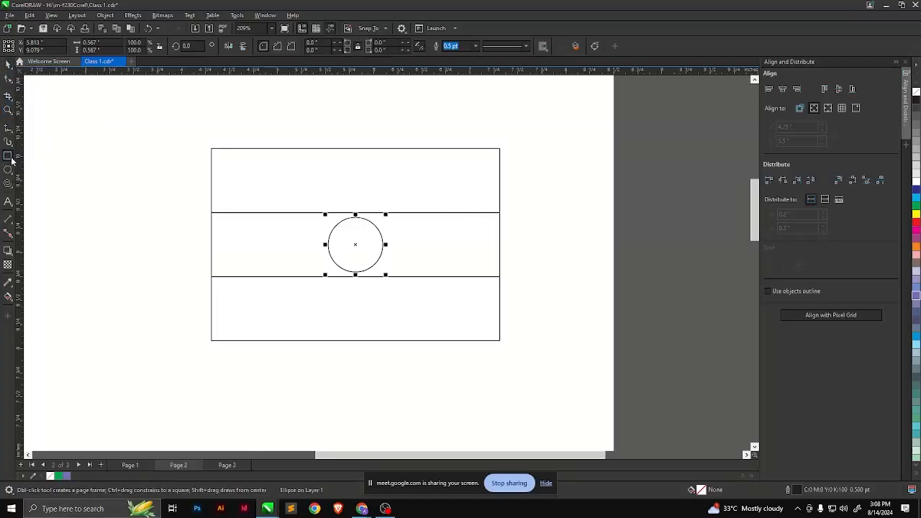
scroll(137, 209, "down", 2)
left_click_drag(60, 223, 162, 245)
left_click(8, 63)
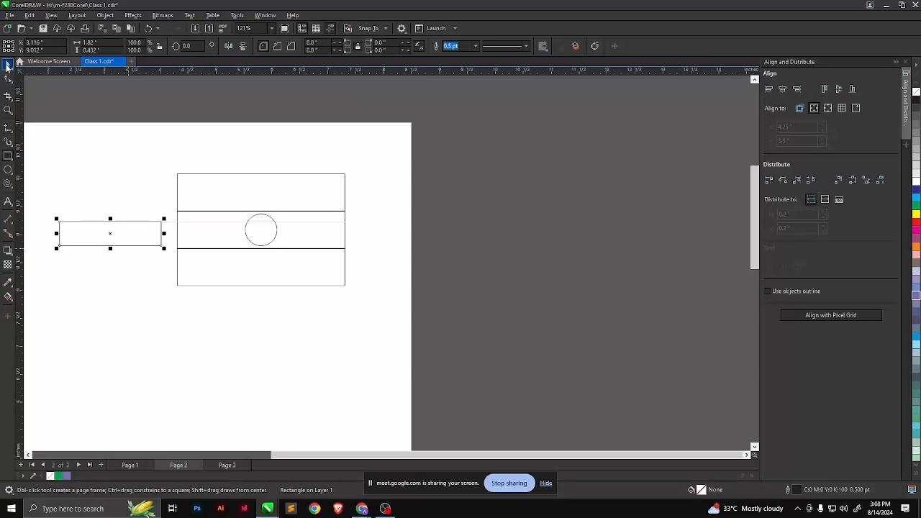
scroll(111, 235, "up", 1)
left_click_drag(112, 243, 113, 288)
scroll(111, 297, "up", 3)
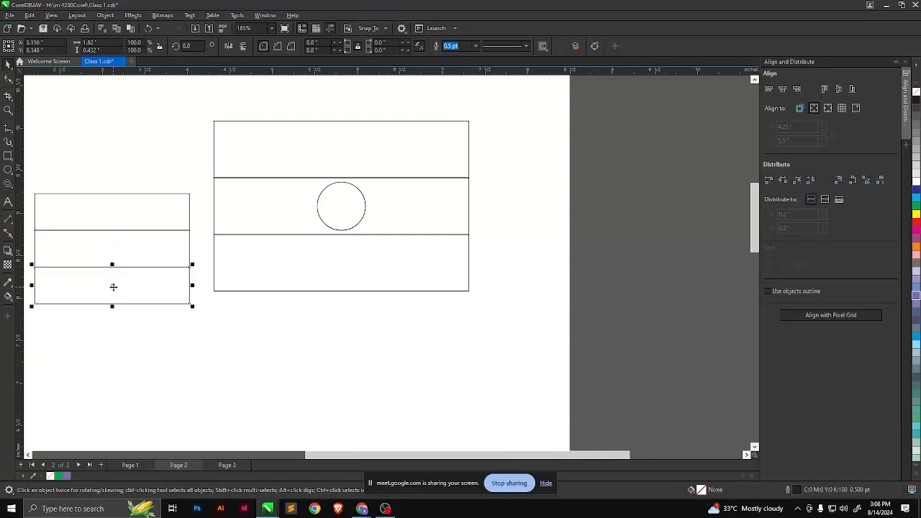
Try moving the middle practice rectangle out of the stack, and undo the move
left_click(118, 323)
left_click(110, 290)
left_click(105, 248)
left_click_drag(101, 247, 204, 344)
key("ctrl+z")
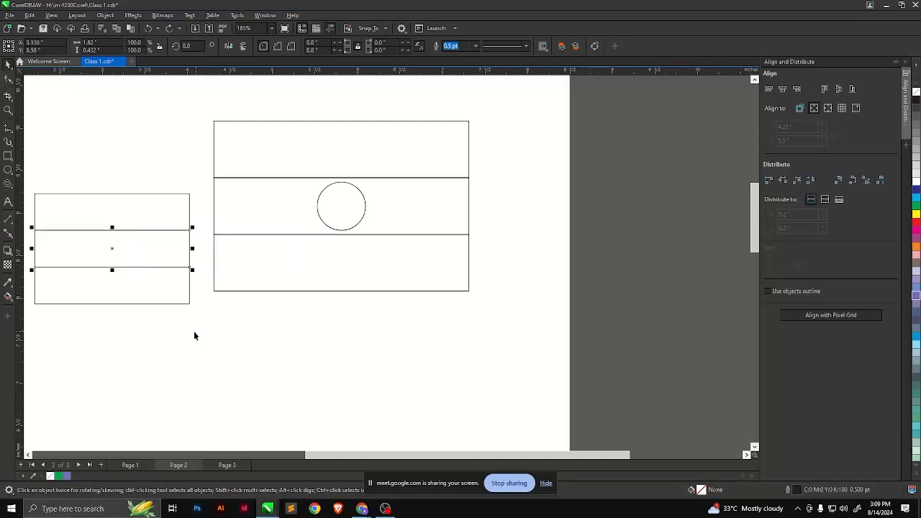
Delete the three stacked practice rectangles beside the striped design one by one
left_click_drag(121, 121, 122, 311)
left_click(120, 296)
key("Delete")
left_click(129, 247)
key("Delete")
left_click(132, 202)
key("Delete")
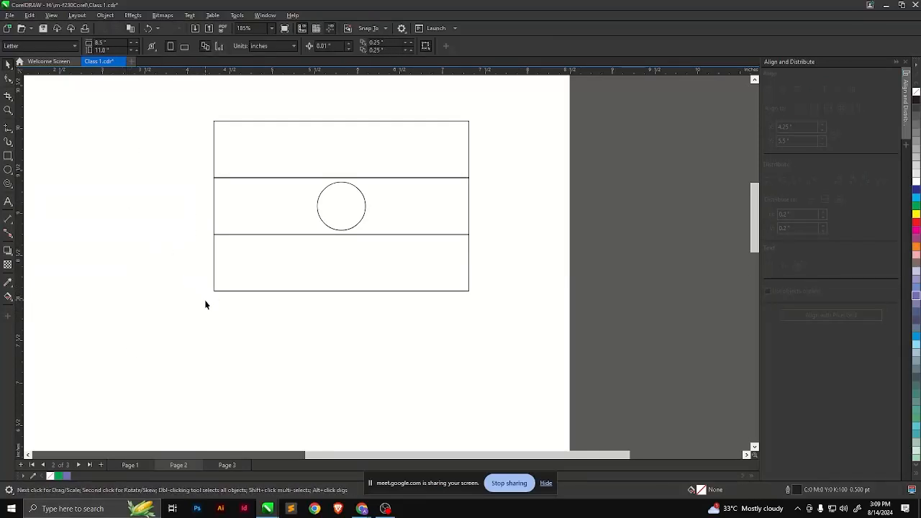
Draw a vertical 2-Point Line about 0.28 inches long from the circle's center to its top edge, and return to the Pick tool
left_click(359, 222)
scroll(366, 132, "up", 1)
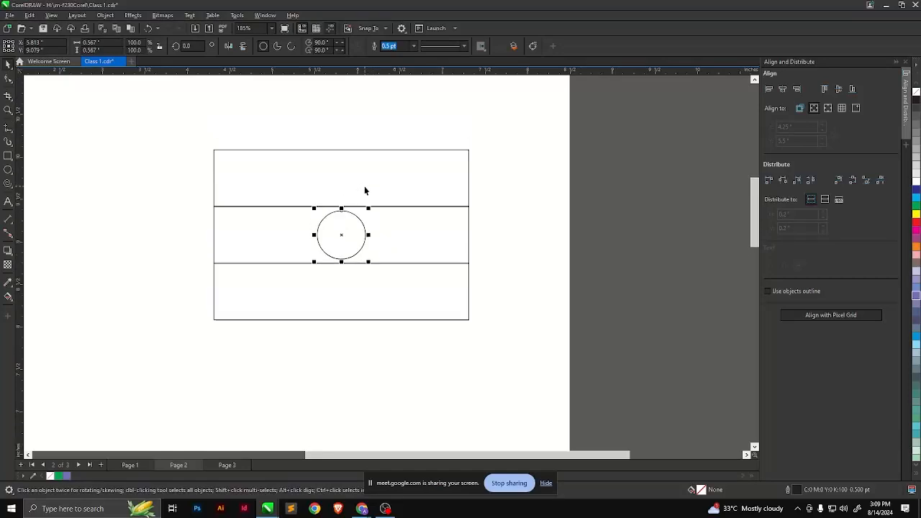
scroll(355, 239, "up", 1)
left_click(10, 129)
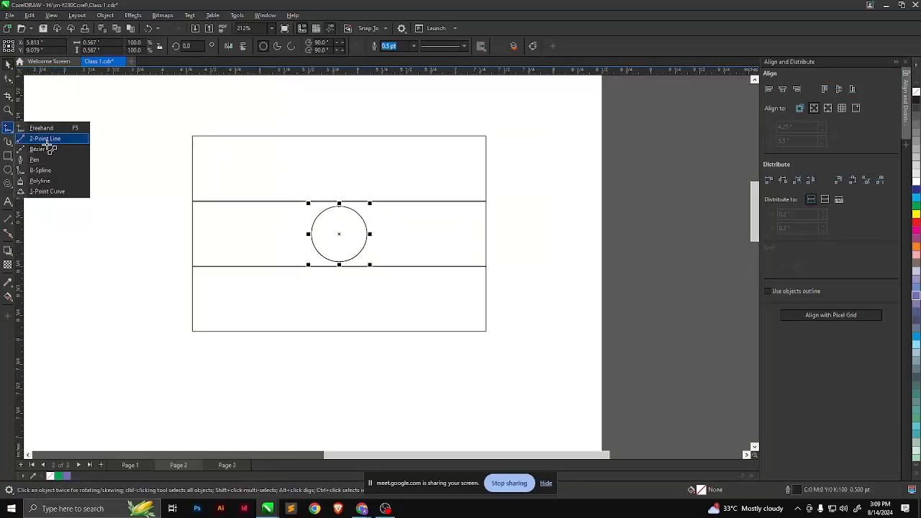
left_click(41, 139)
scroll(340, 234, "up", 2)
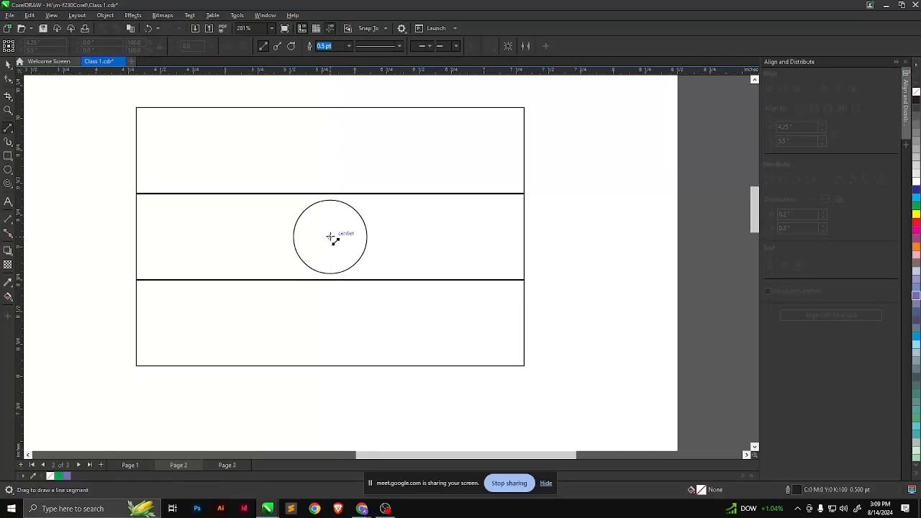
left_click_drag(330, 238, 333, 203)
scroll(353, 229, "up", 4)
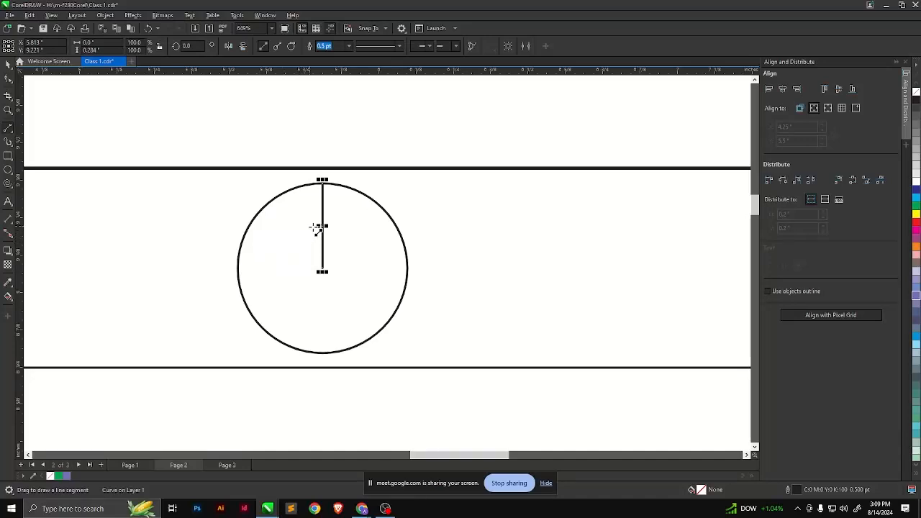
scroll(321, 226, "down", 3)
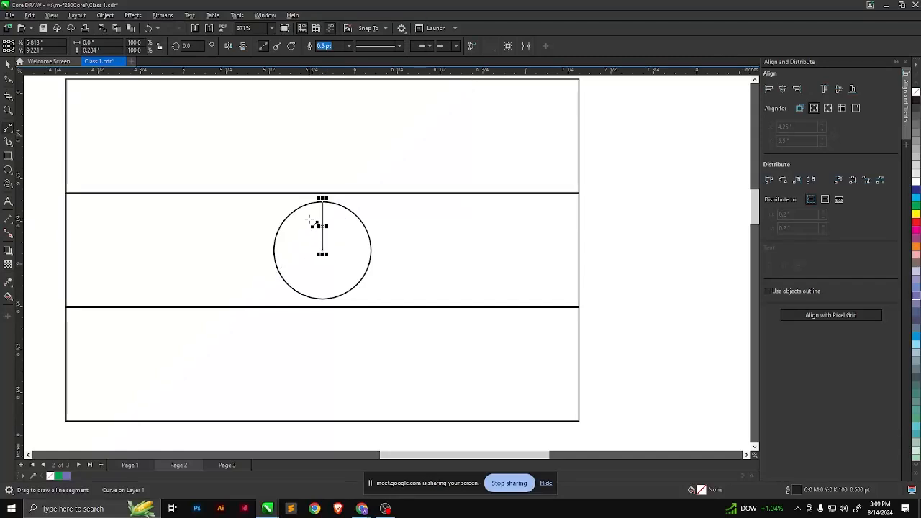
left_click(8, 64)
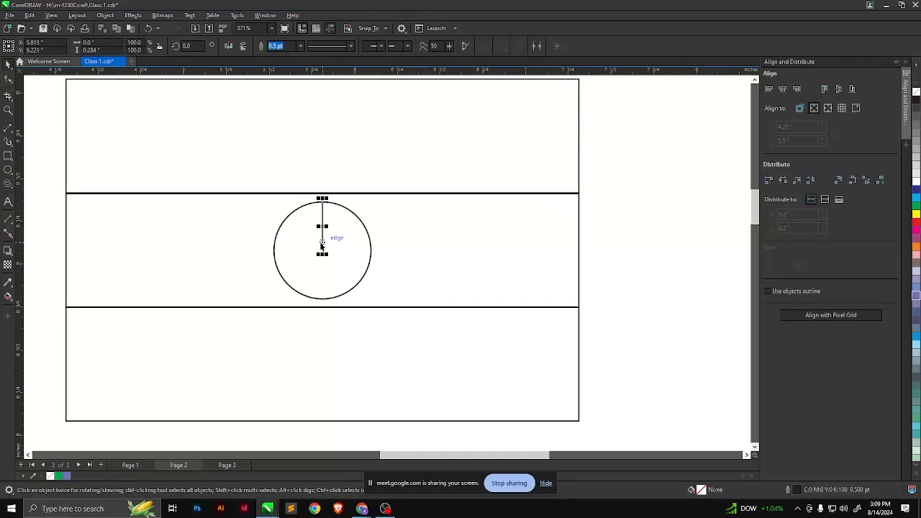
Switch to Calculator, divide 360 by 24, and close it to return to the drawing
key("super")
type("cal")
key("Return")
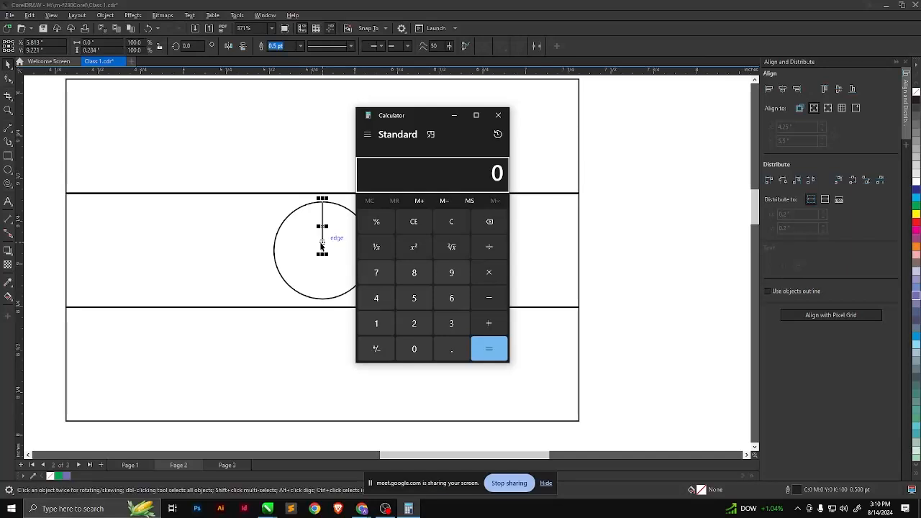
type("360/24")
key("Return")
left_click(499, 115)
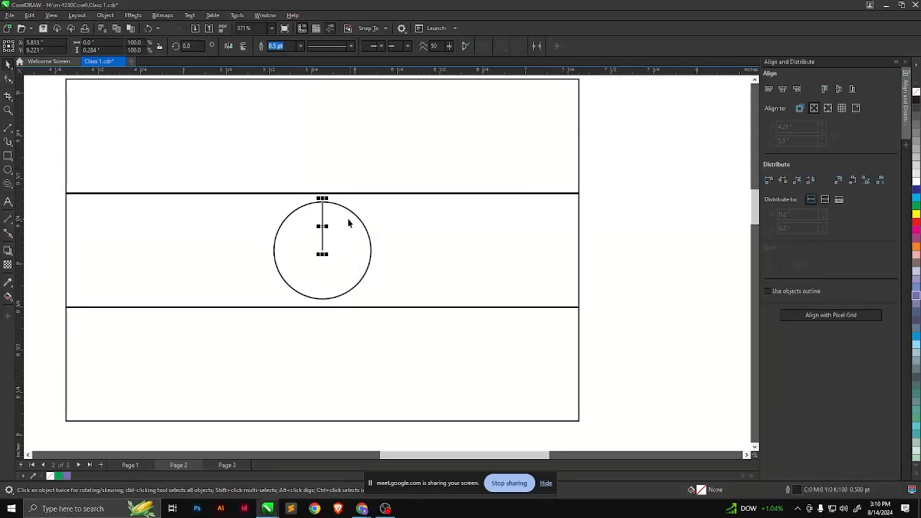
Move the rotation center of the vertical spoke line down to the circle's center
scroll(348, 224, "up", 3)
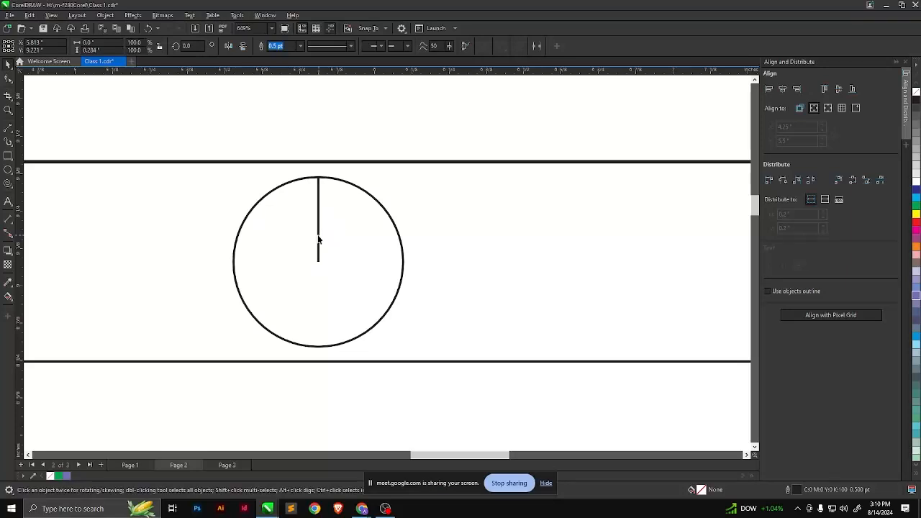
left_click(319, 240)
scroll(324, 261, "up", 1)
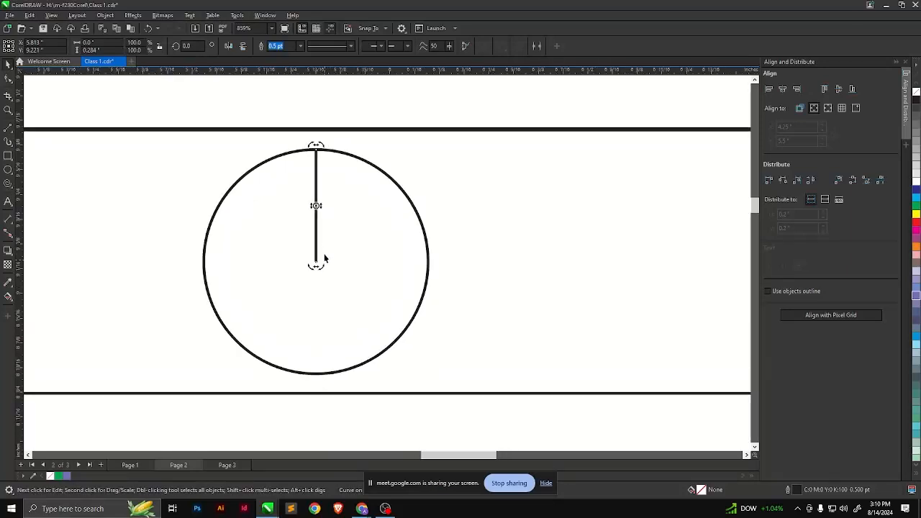
scroll(325, 259, "up", 1)
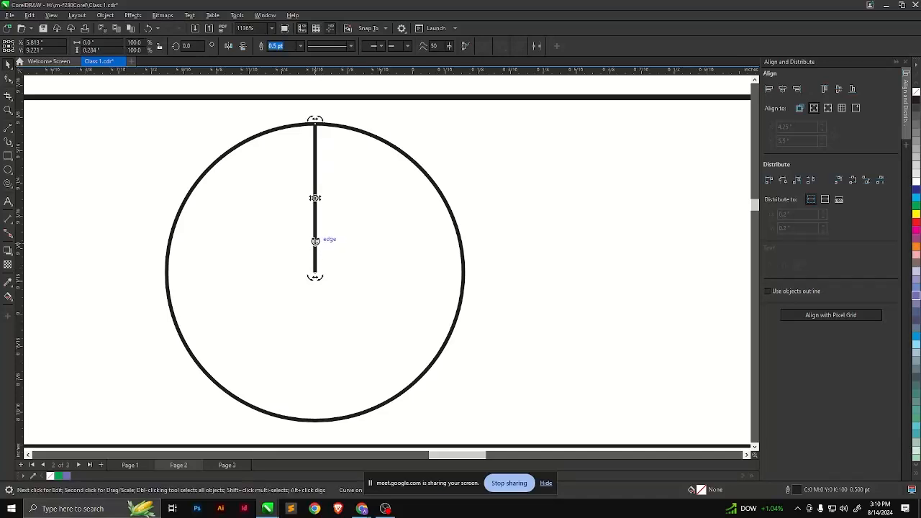
scroll(314, 231, "up", 2)
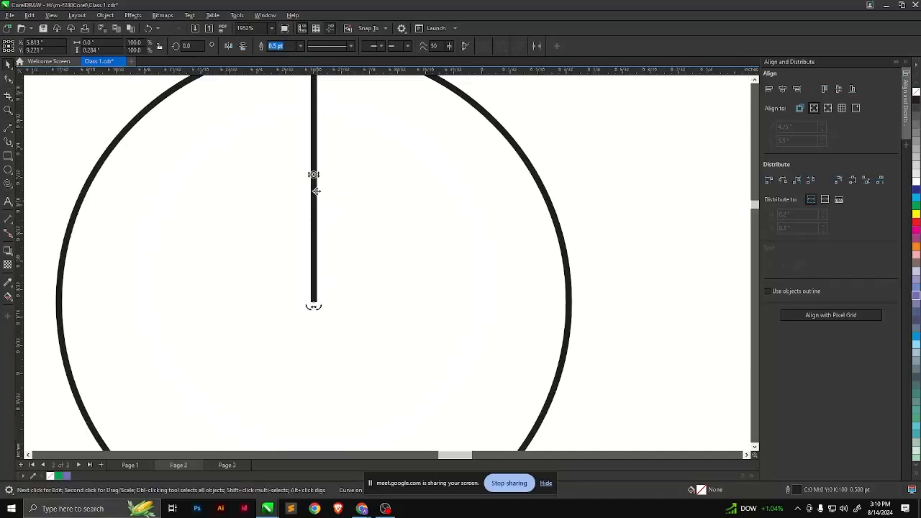
scroll(316, 190, "down", 2)
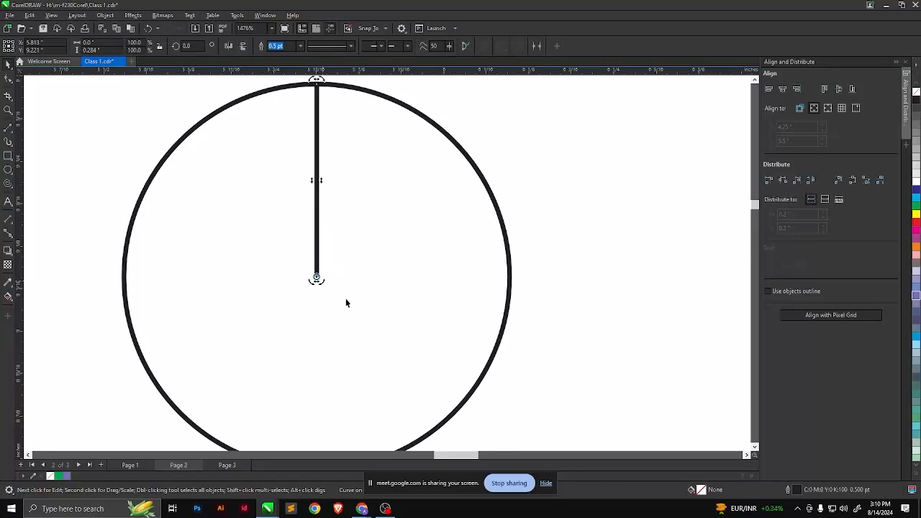
scroll(315, 344, "down", 2)
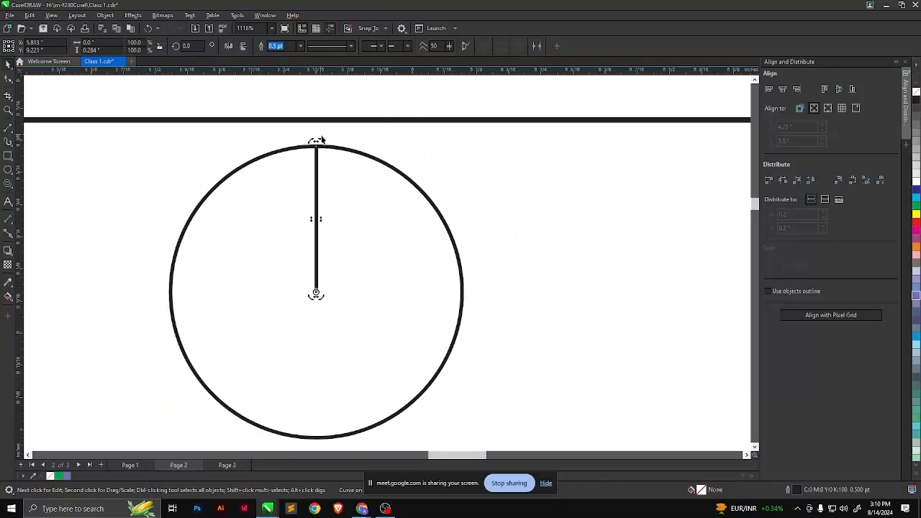
Create a copy of the spoke rotated 15 degrees clockwise about the circle's center
left_click_drag(322, 141, 352, 149)
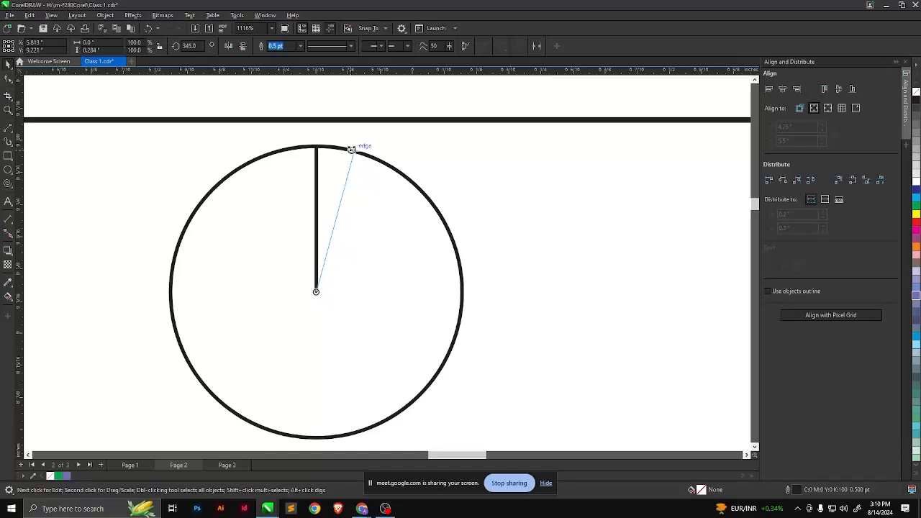
left_click_drag(351, 149, 338, 209)
left_click_drag(338, 209, 338, 210)
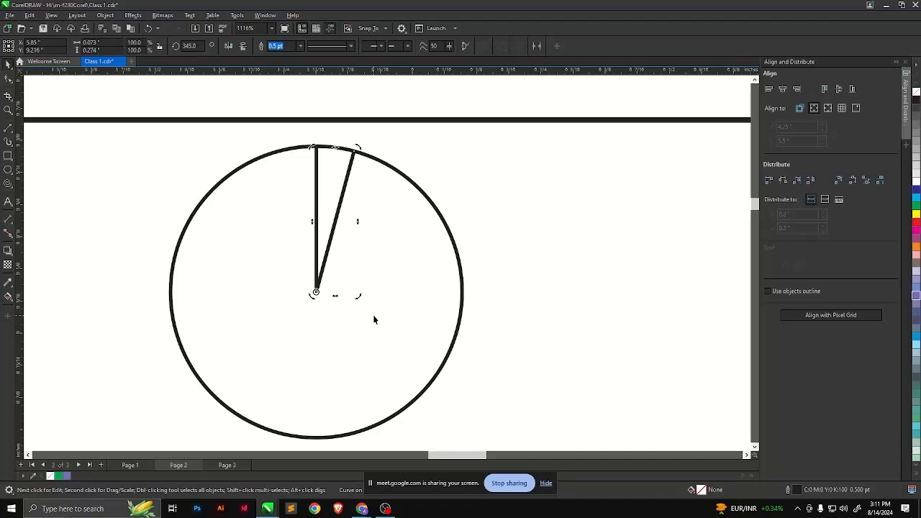
Repeat the rotated duplication around the circle until 24 evenly spaced spokes fill it
key("ctrl+d")
key("ctrl+d")
key("ctrl+d")
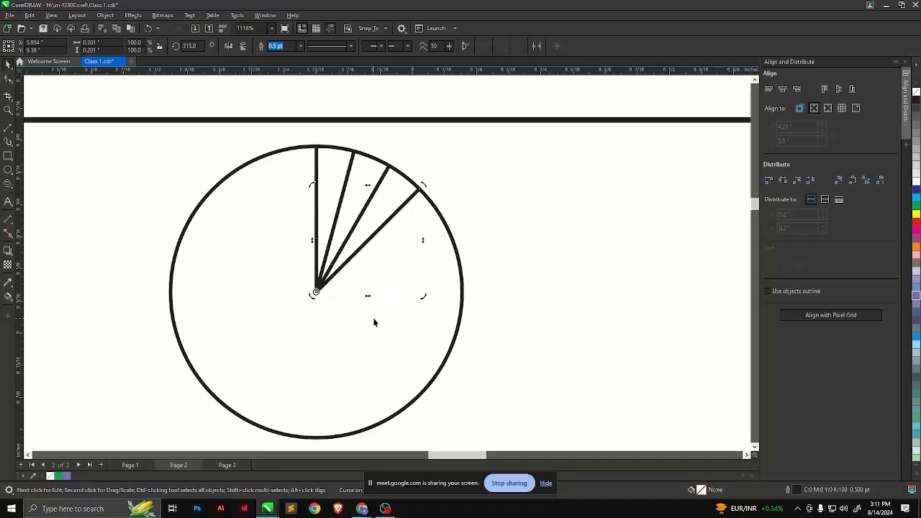
key("ctrl+d")
key("ctrl+d")
key("ctrl+d")
key("ctrl+d")
key("ctrl+d")
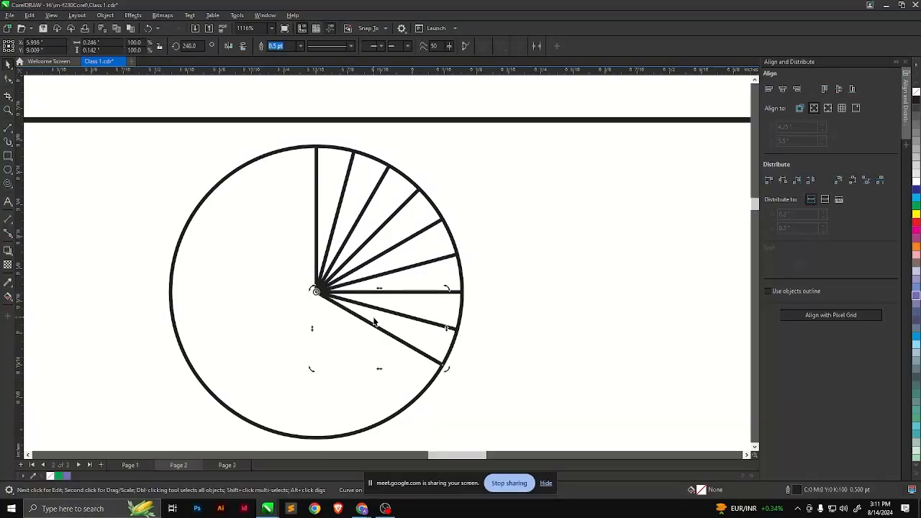
key("ctrl+d")
key("ctrl+d")
key("ctrl+d")
key("ctrl+d")
key("ctrl+d")
key("ctrl+d")
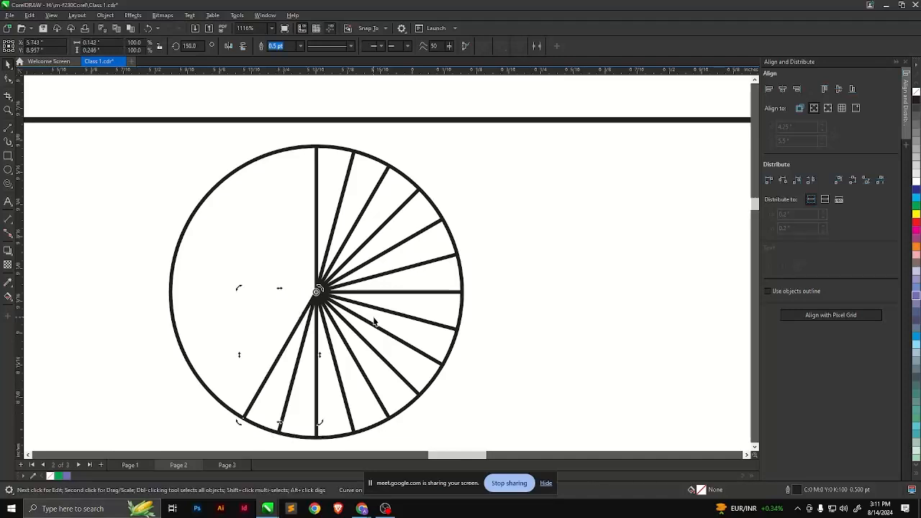
key("ctrl+d")
key("ctrl+d")
key("ctrl+d")
key("ctrl+d")
key("ctrl+d")
key("ctrl+d")
key("ctrl+d")
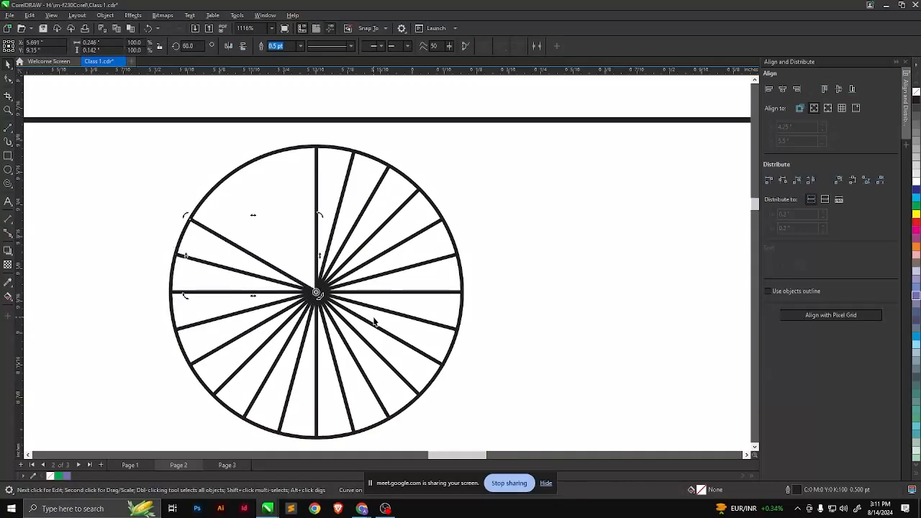
key("ctrl+d")
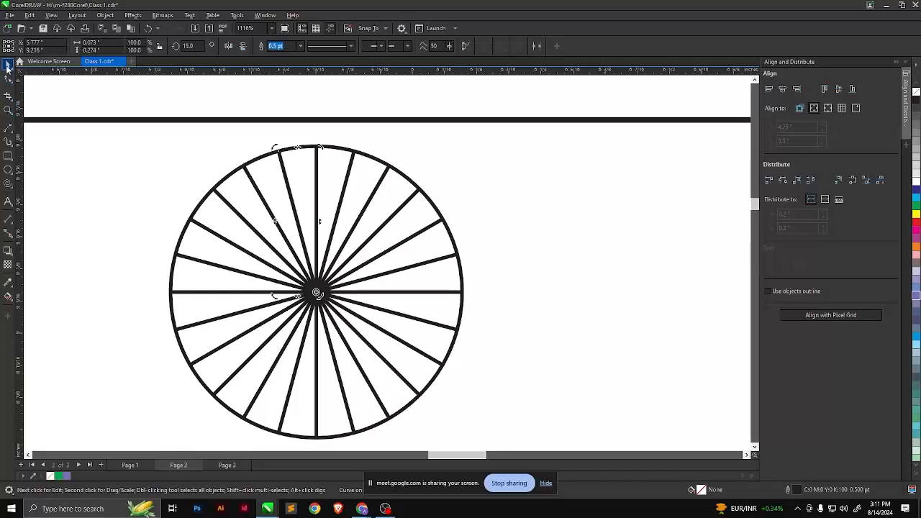
scroll(270, 213, "down", 3)
scroll(270, 215, "down", 3)
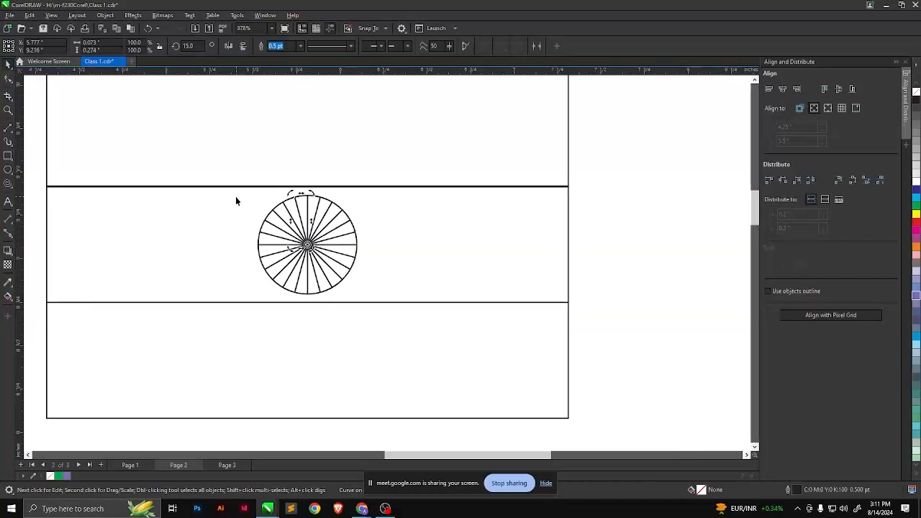
left_click_drag(237, 199, 287, 239)
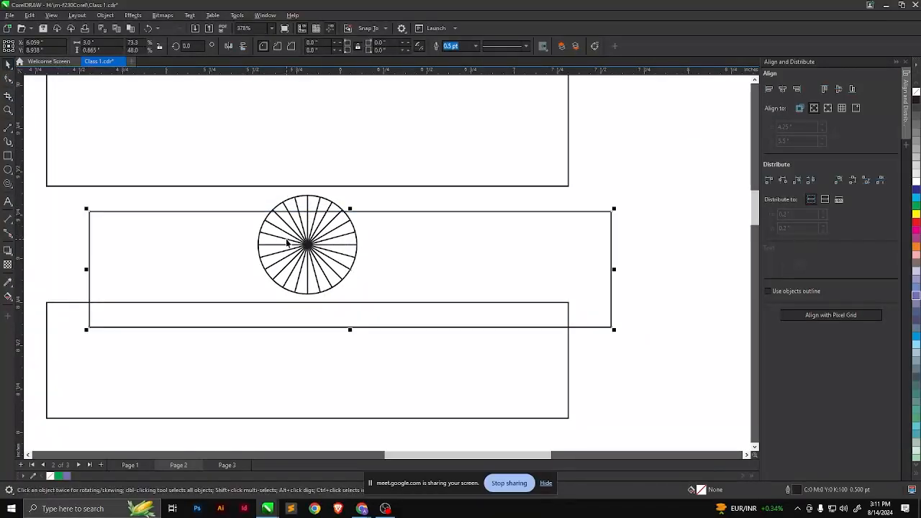
key("ctrl+z")
Select the wheel's circle and spokes together, try moving them aside, and undo the move
scroll(454, 243, "down", 2)
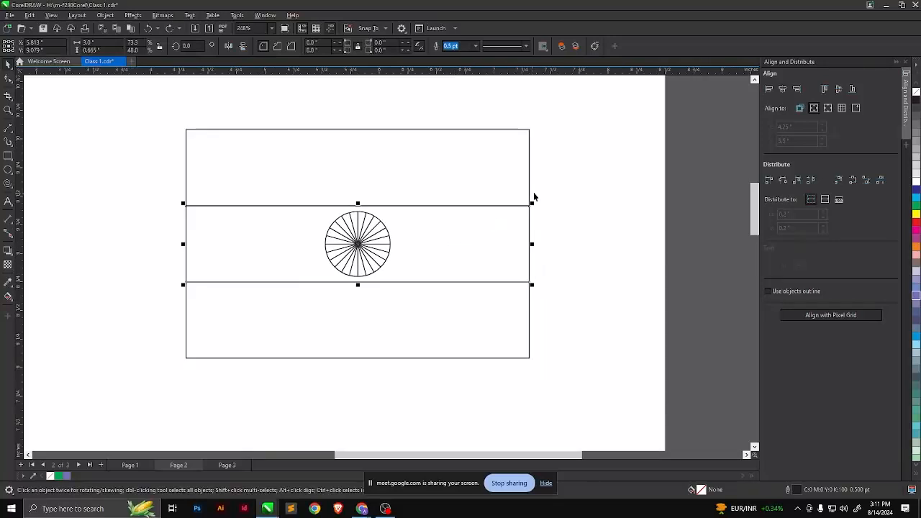
left_click_drag(554, 181, 288, 317)
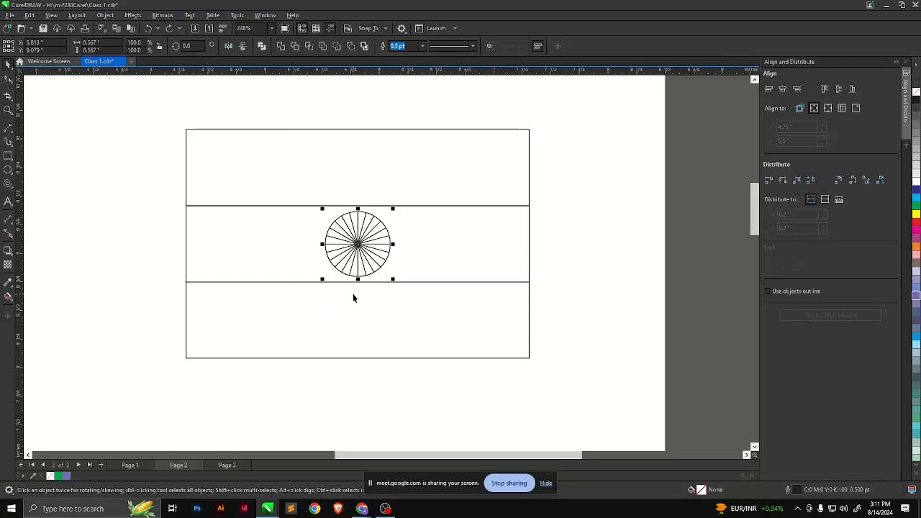
scroll(344, 288, "up", 5)
scroll(383, 265, "up", 4)
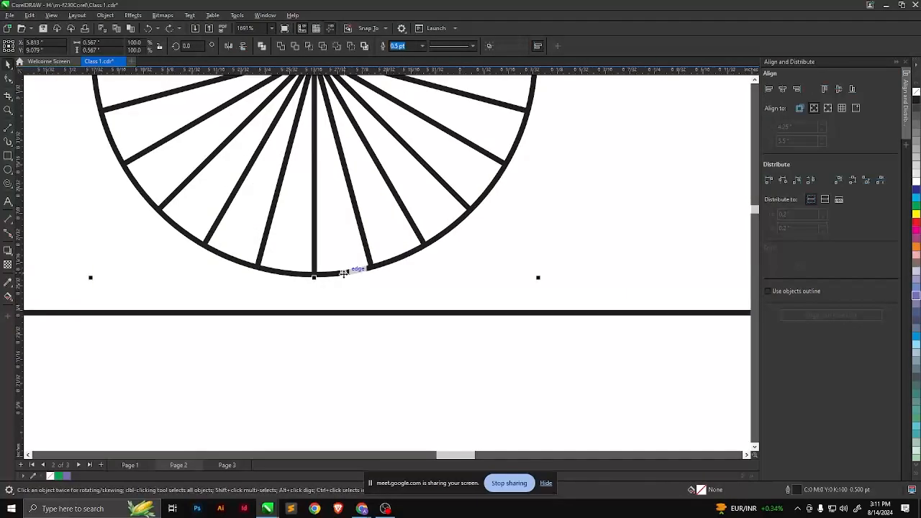
scroll(346, 288, "down", 3)
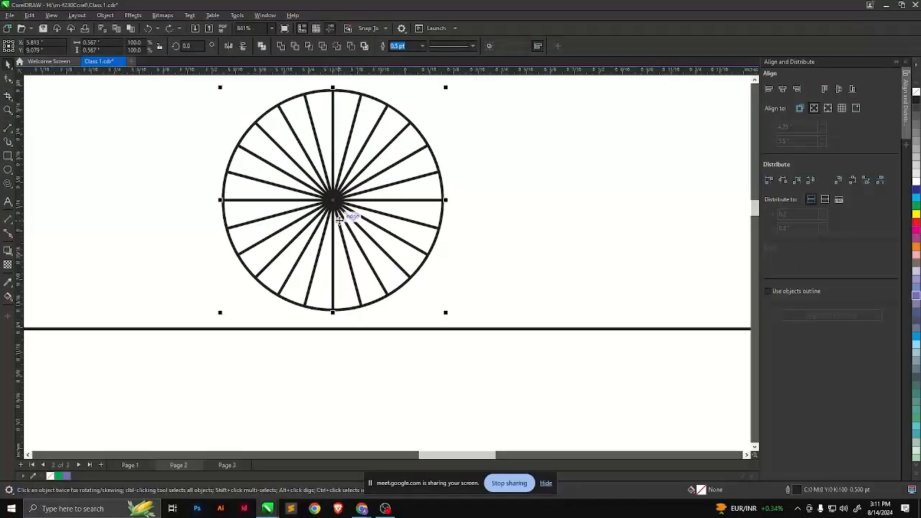
left_click_drag(334, 210, 243, 250)
key("ctrl+z")
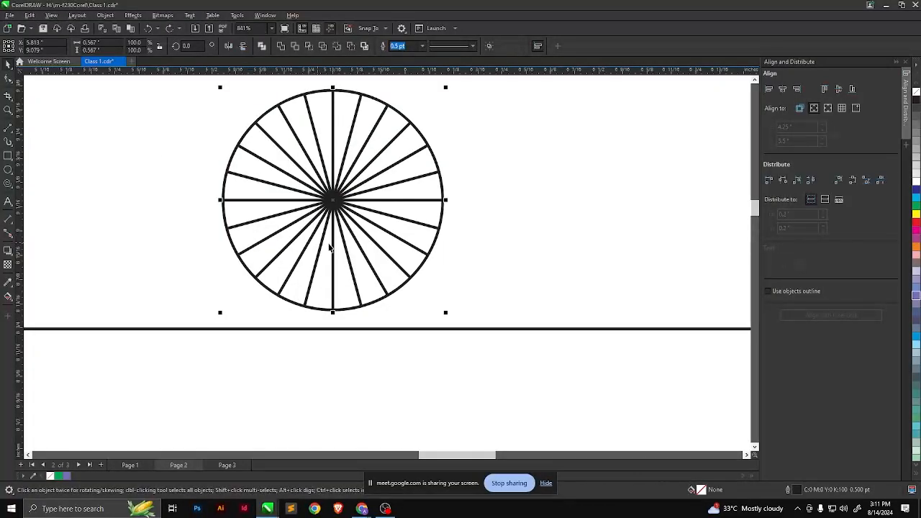
Open the Outline Pen settings for the selected wheel and browse the available line styles
left_click(472, 47)
double_click(797, 492)
left_click_drag(482, 175, 626, 98)
left_click(596, 150)
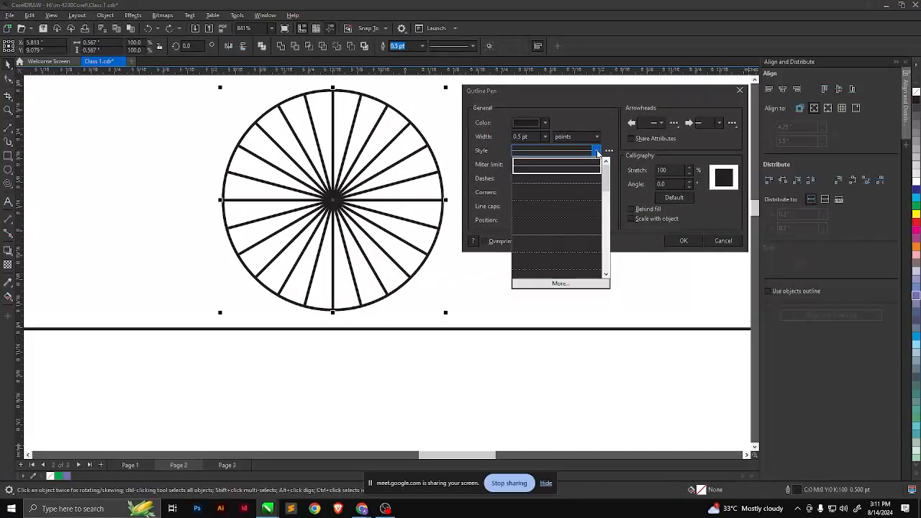
left_click(596, 150)
left_click(597, 151)
left_click(601, 165)
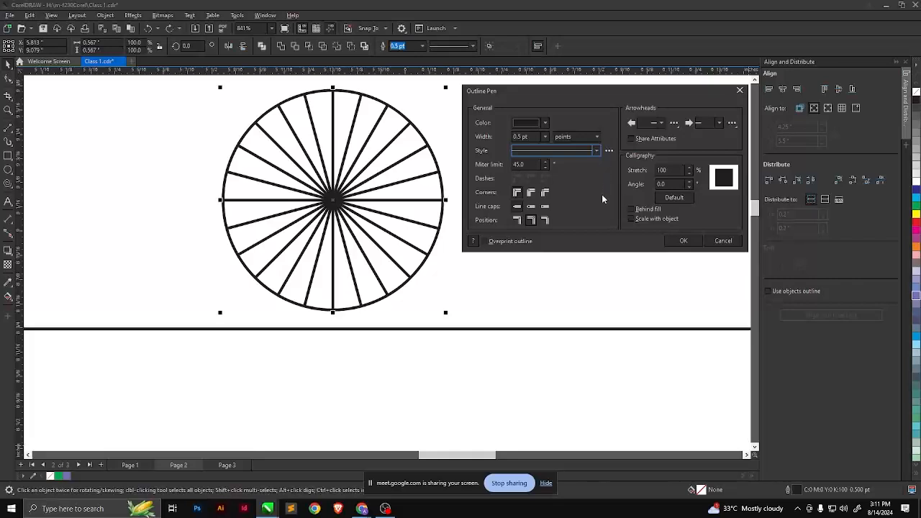
Try reducing the calligraphy stretch of the wheel's outline, and cancel the Outline Pen settings
left_click(690, 174)
left_click(689, 175)
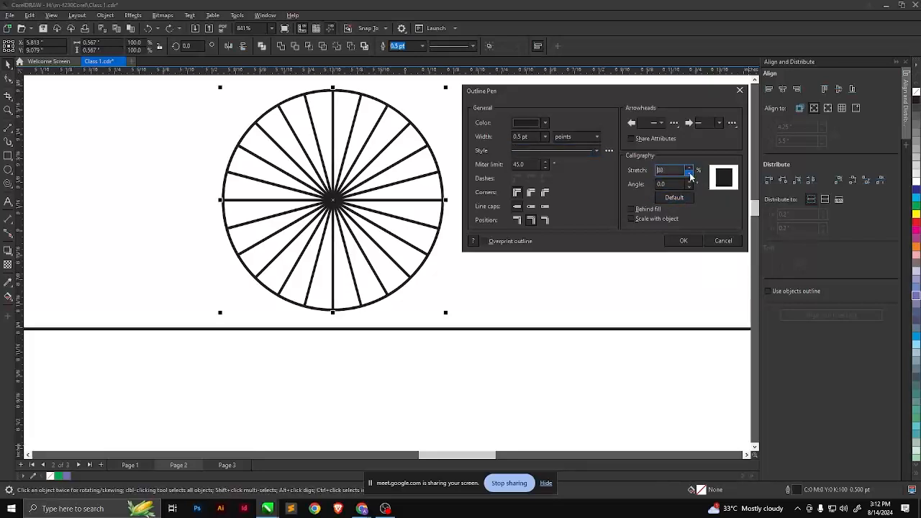
left_click(690, 171)
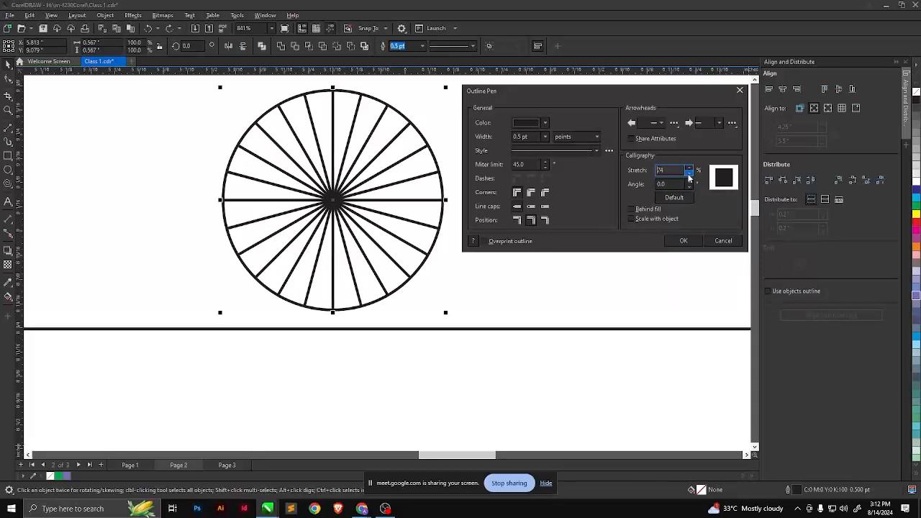
left_click(690, 175)
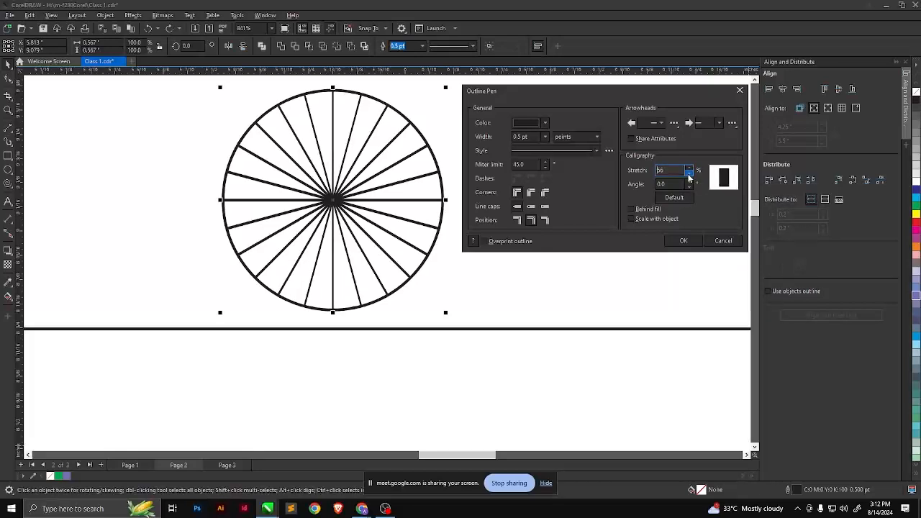
left_click(689, 175)
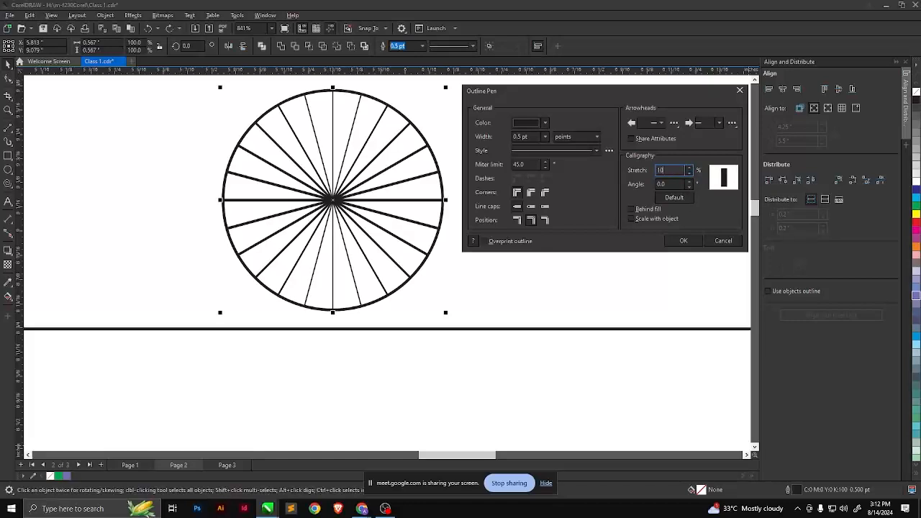
key("Escape")
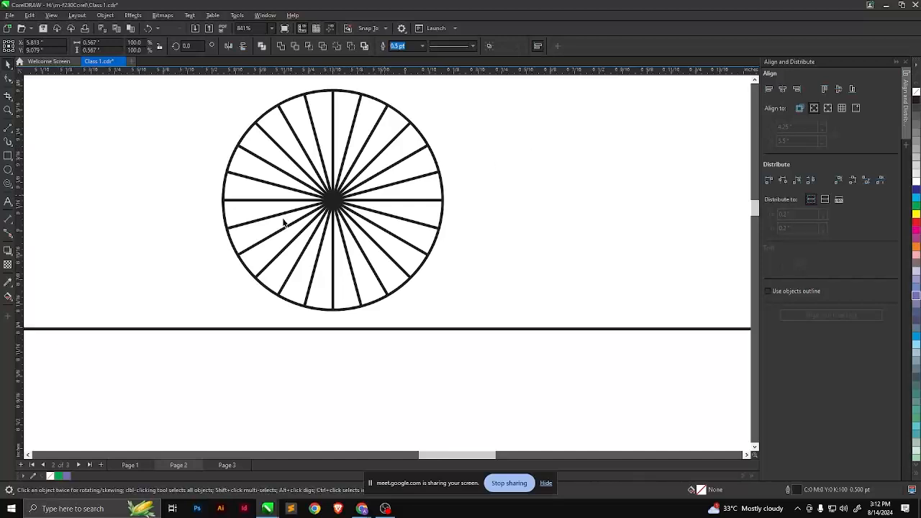
Undo the accidental move of the middle stripe and reselect the complete wheel with all its spokes
left_click_drag(211, 70, 448, 277)
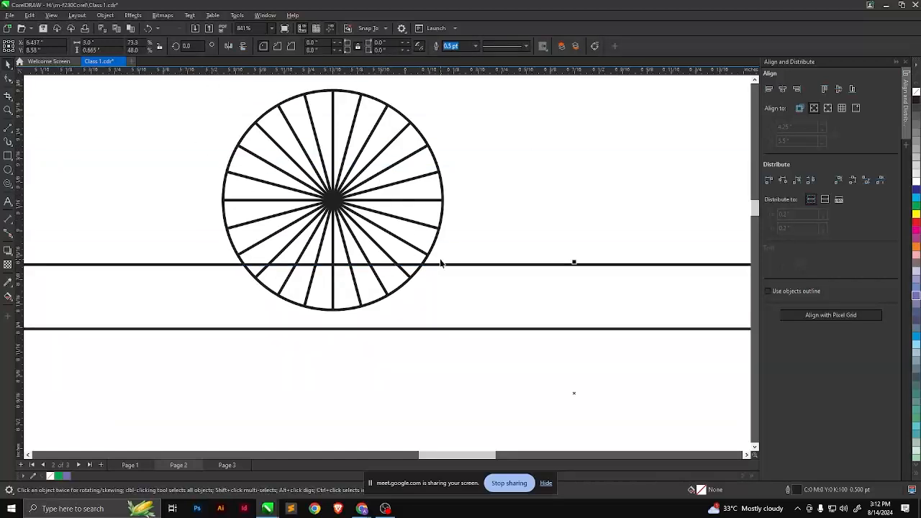
key("ctrl+z")
scroll(395, 331, "down", 1)
scroll(328, 322, "down", 2)
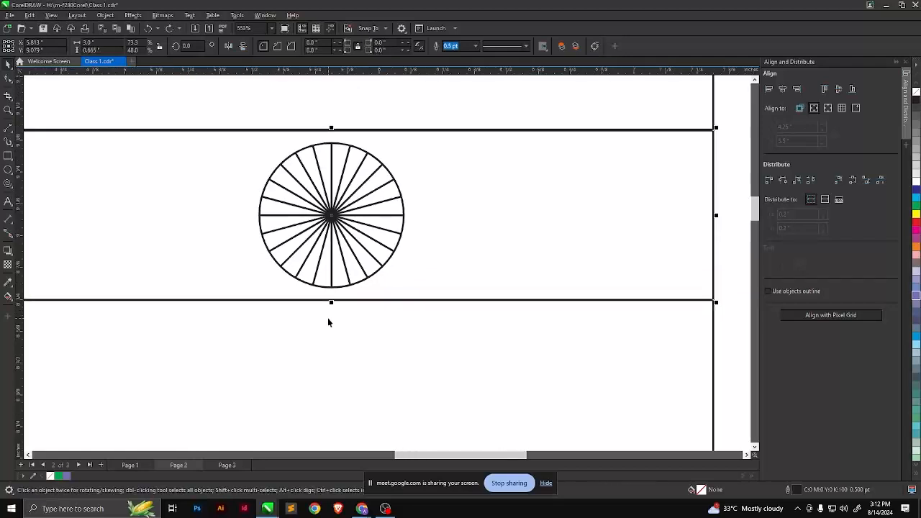
scroll(327, 322, "down", 3)
left_click_drag(563, 204, 231, 347)
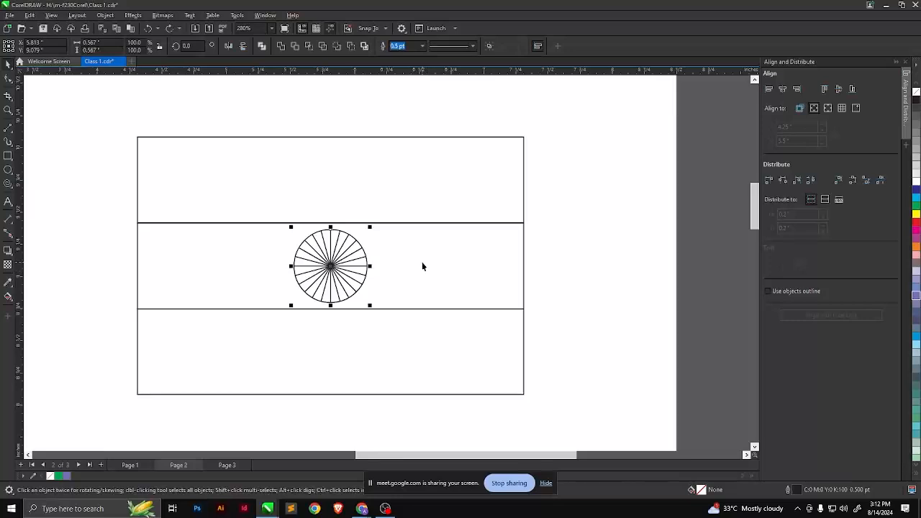
scroll(365, 252, "up", 4)
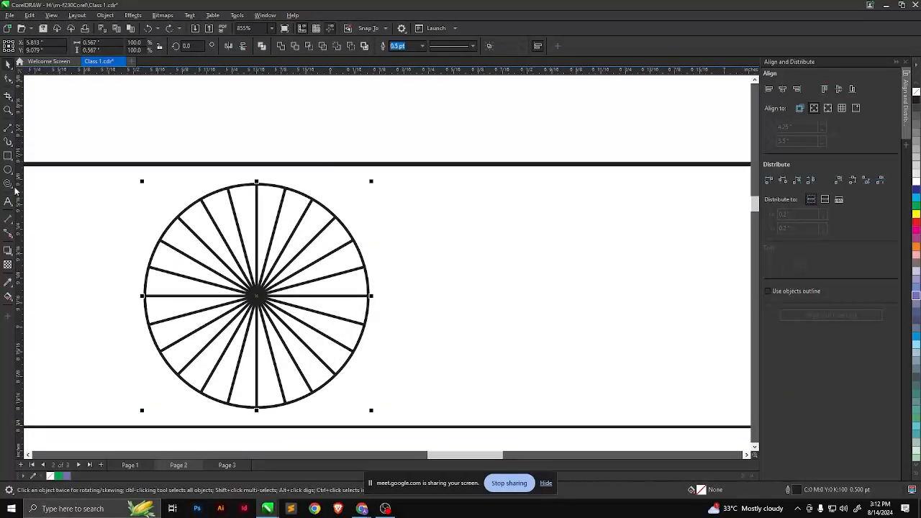
Browse the Shape, Crop and curve-drawing tool groups, and activate the Artistic Media tool
left_click(9, 82)
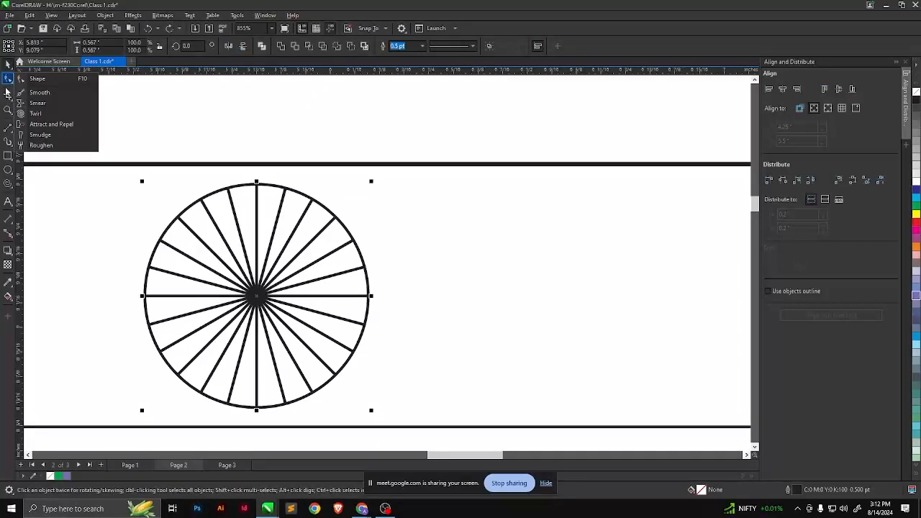
left_click(7, 99)
left_click(8, 128)
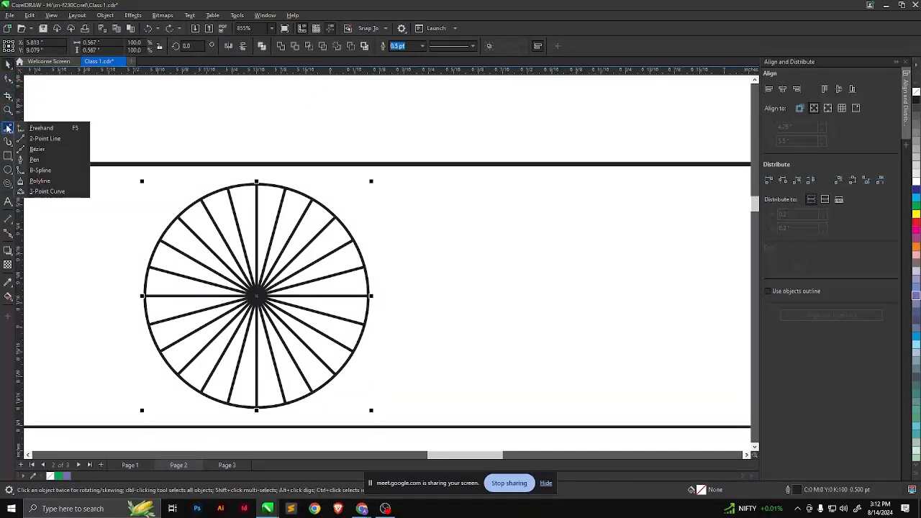
left_click(8, 143)
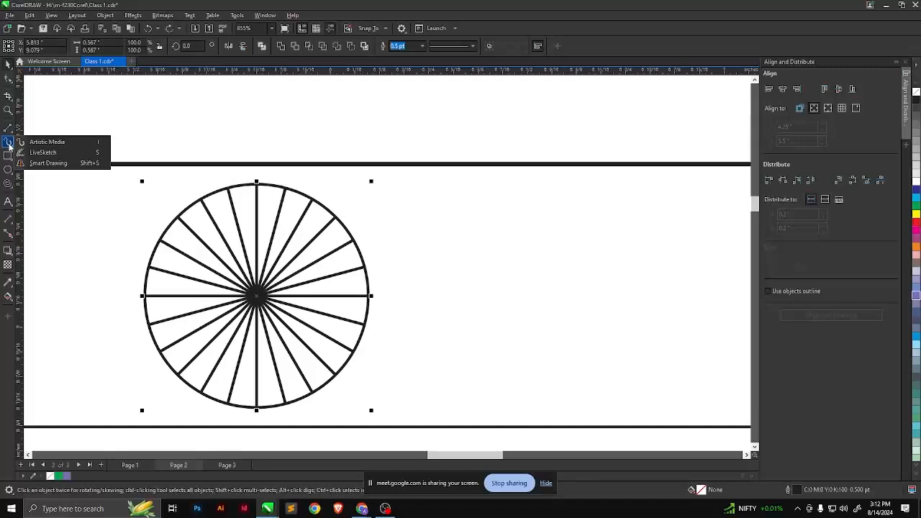
left_click(49, 144)
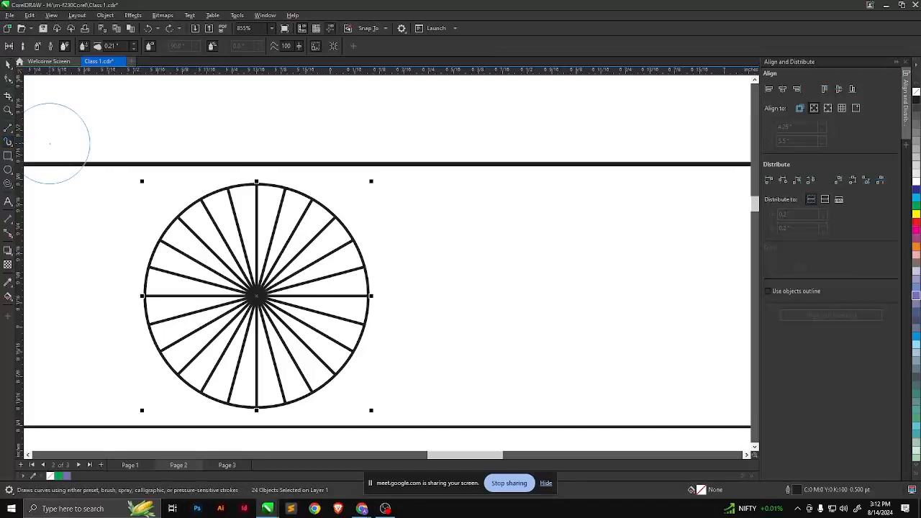
Apply an Artistic Media stroke to the selected wheel spokes and reduce the stroke width to 0.03"
left_click(133, 44)
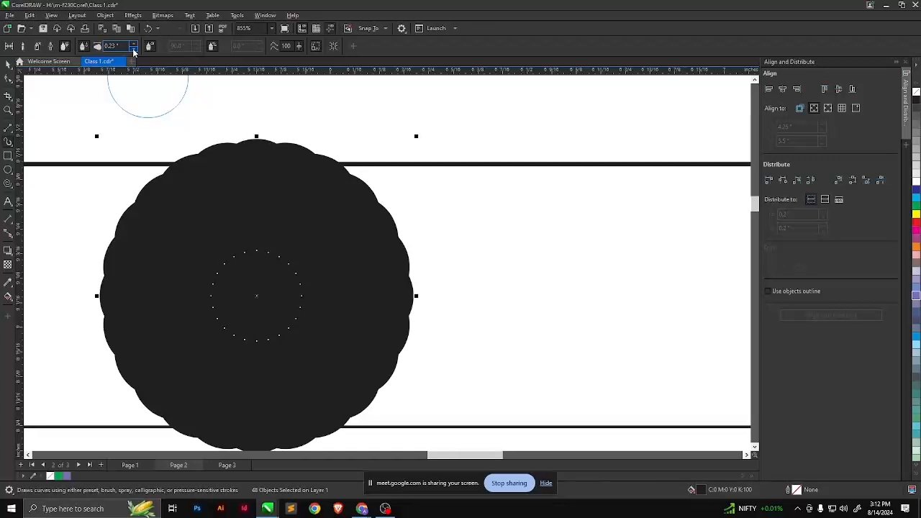
left_click(133, 49)
left_click(133, 48)
left_click(133, 48)
left_click(133, 48)
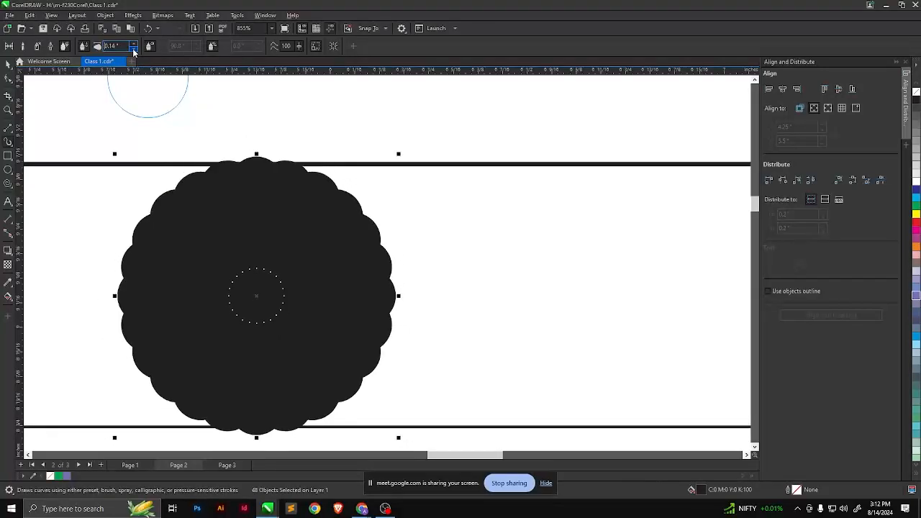
left_click(133, 49)
left_click(133, 48)
left_click(134, 49)
left_click(133, 48)
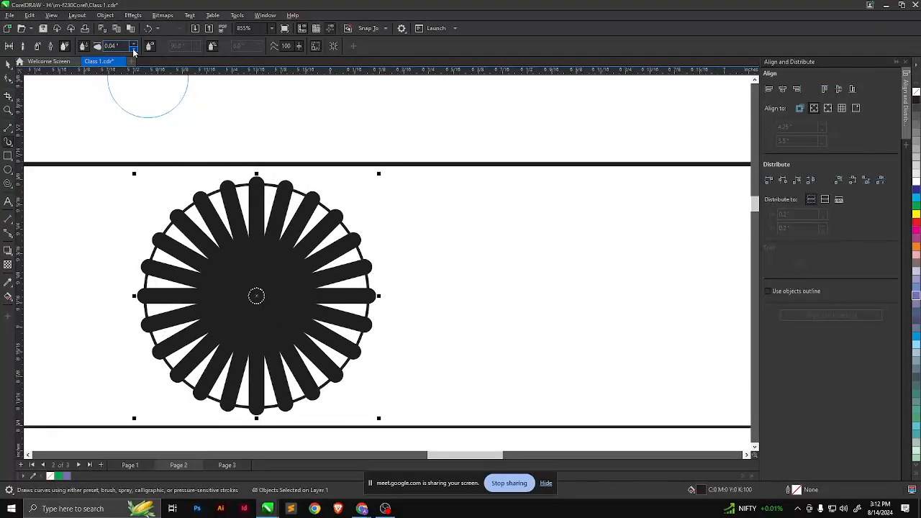
left_click(133, 48)
left_click(133, 48)
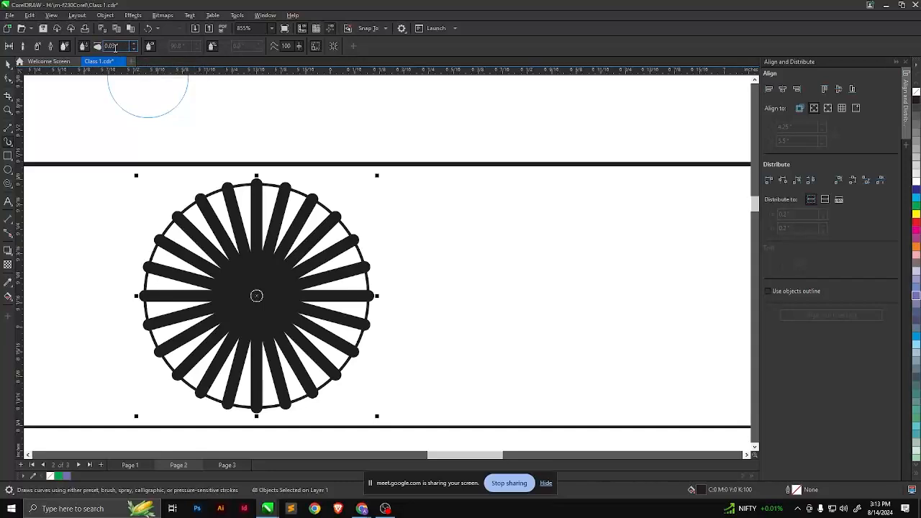
left_click(121, 45)
key("BackSpace")
left_click(149, 45)
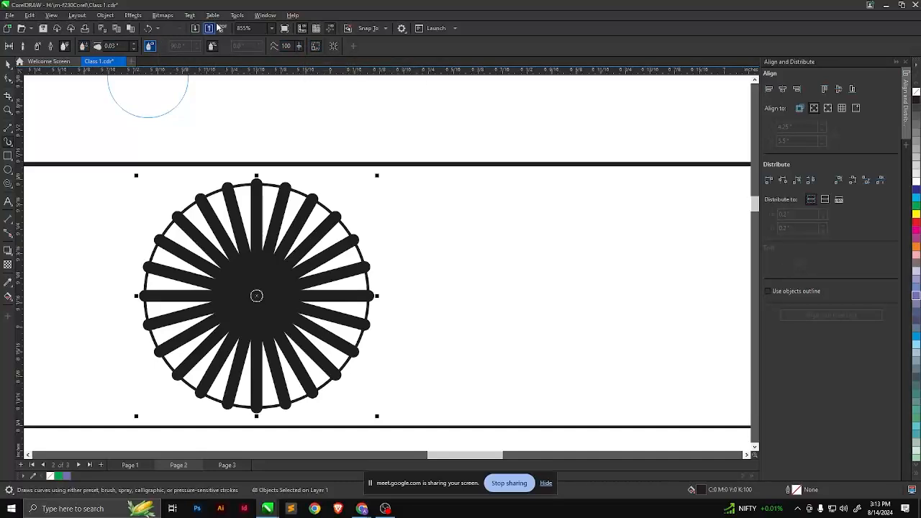
left_click(265, 15)
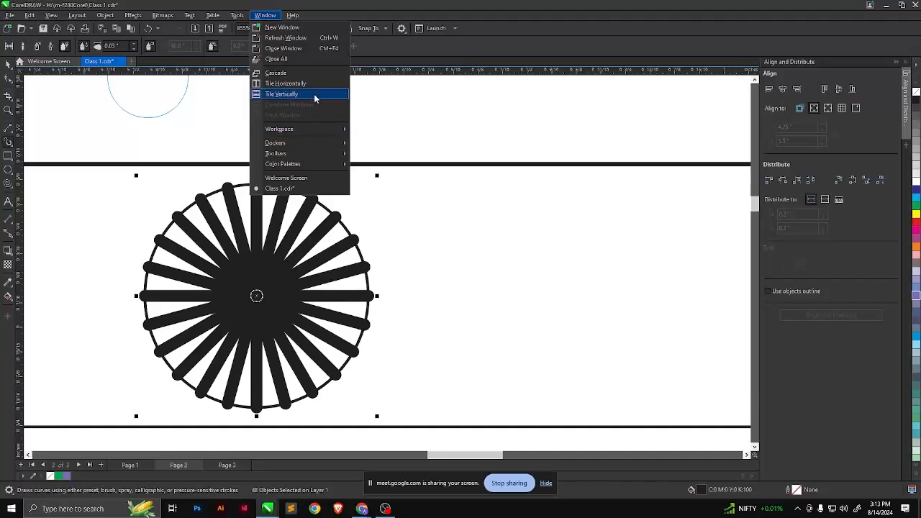
mouse_move(311, 156)
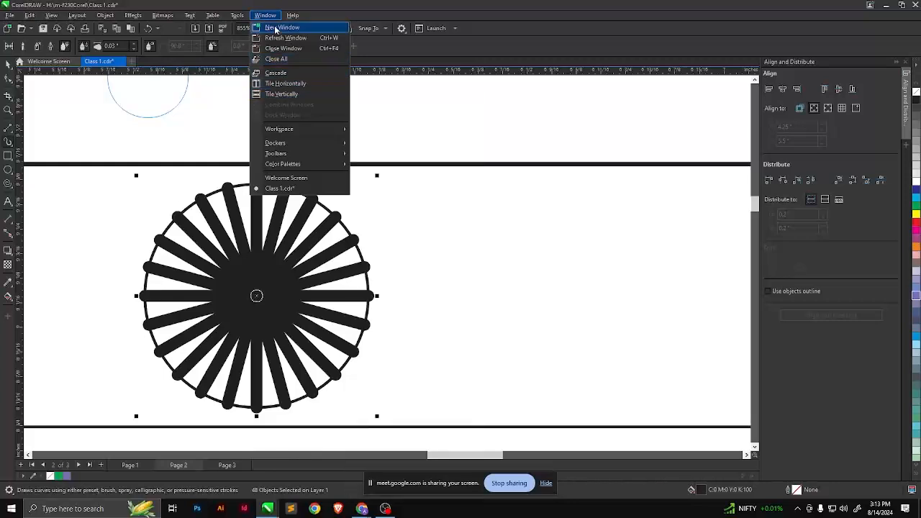
mouse_move(239, 16)
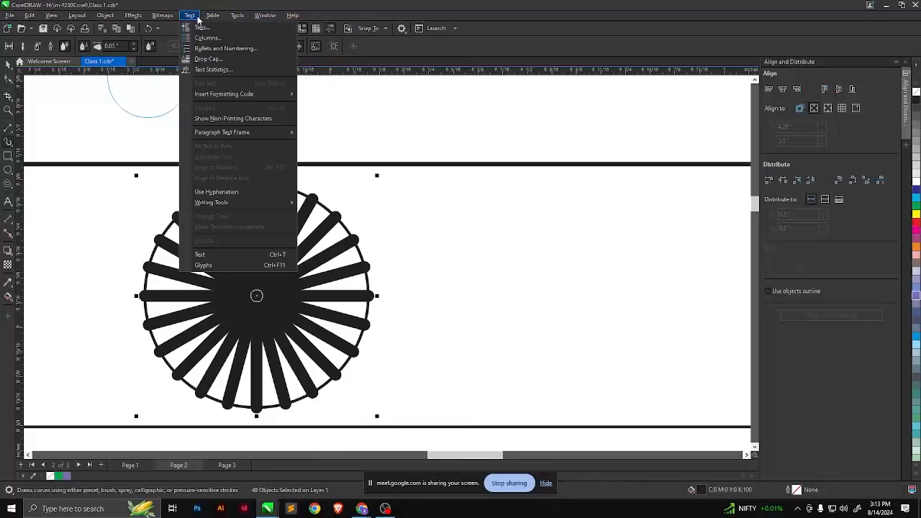
left_click(212, 15)
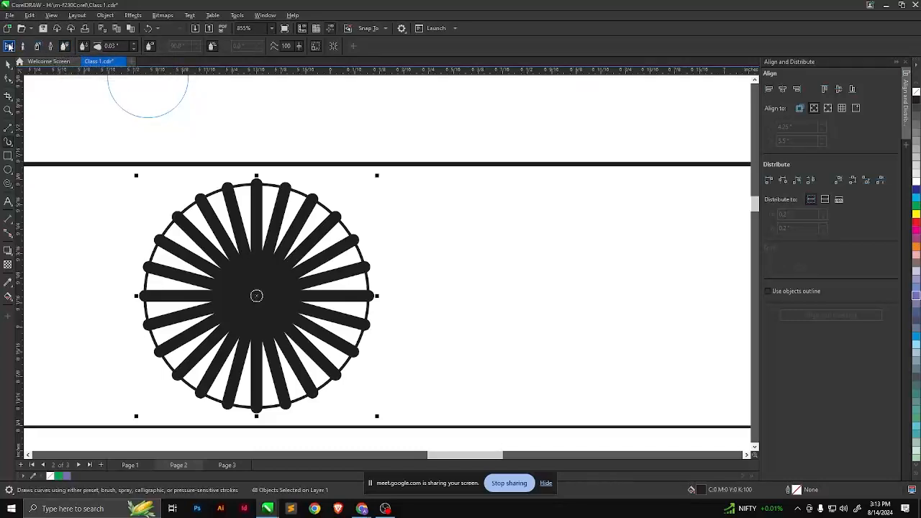
Switch Artistic Media to Preset mode and try the preset stroke tapered at both ends on the wheel
left_click(9, 46)
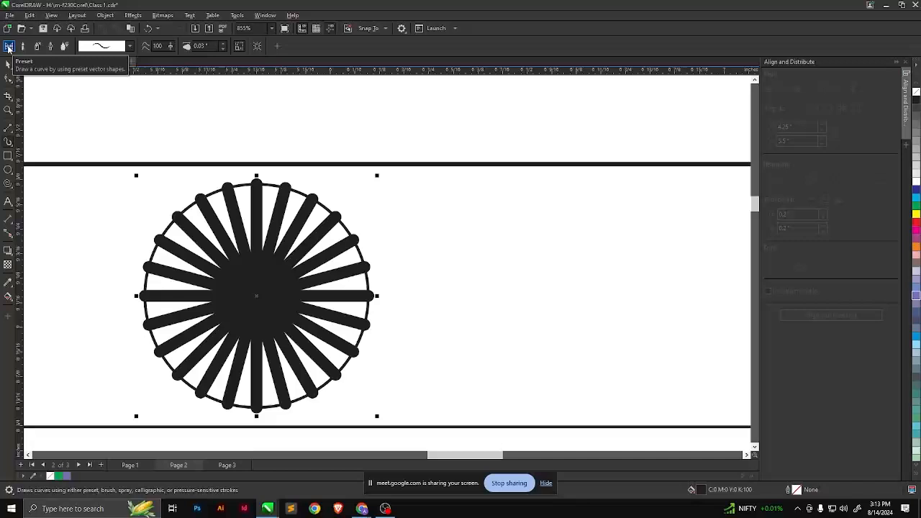
left_click(129, 46)
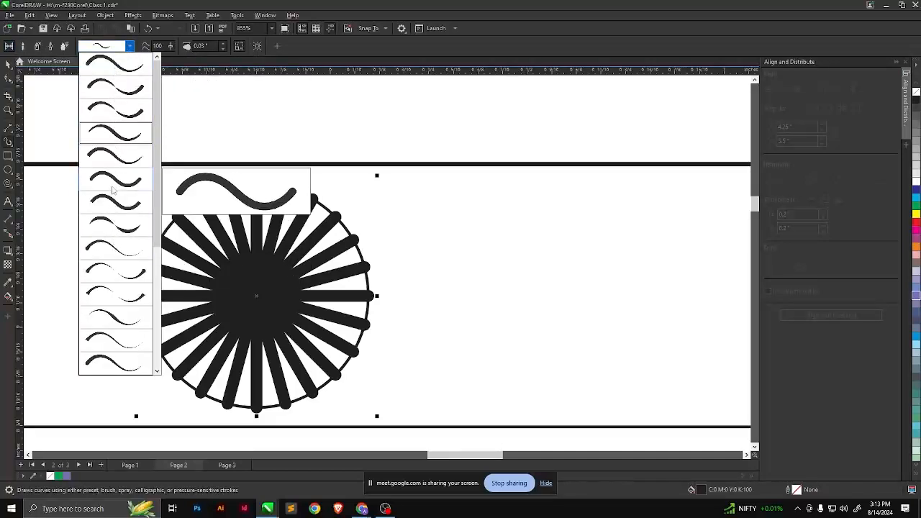
left_click(122, 138)
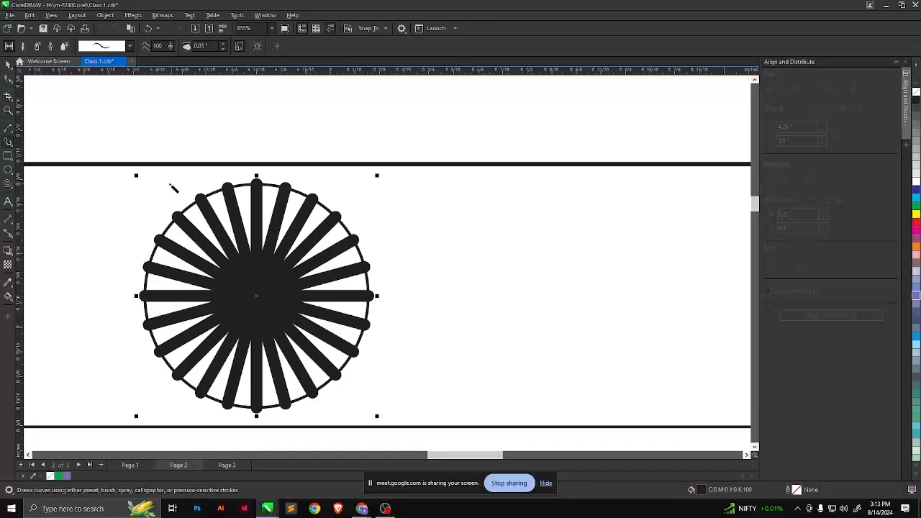
scroll(248, 220, "down", 1)
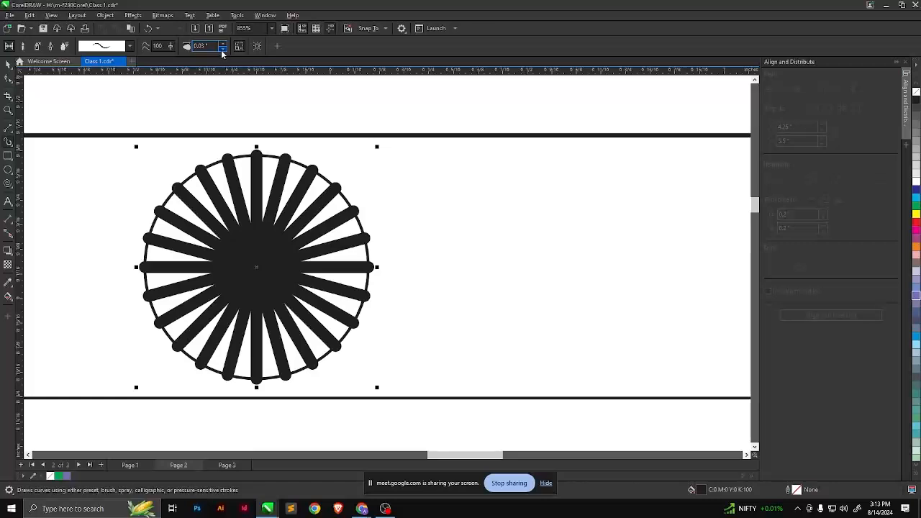
scroll(290, 206, "down", 2)
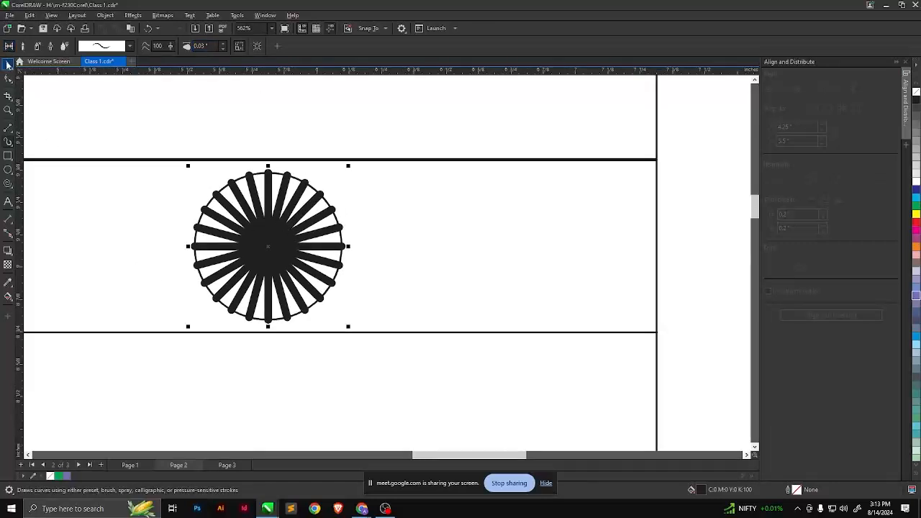
Select a single spoke and try to switch its Artistic Media stroke to Preset mode
left_click(8, 64)
left_click(274, 234)
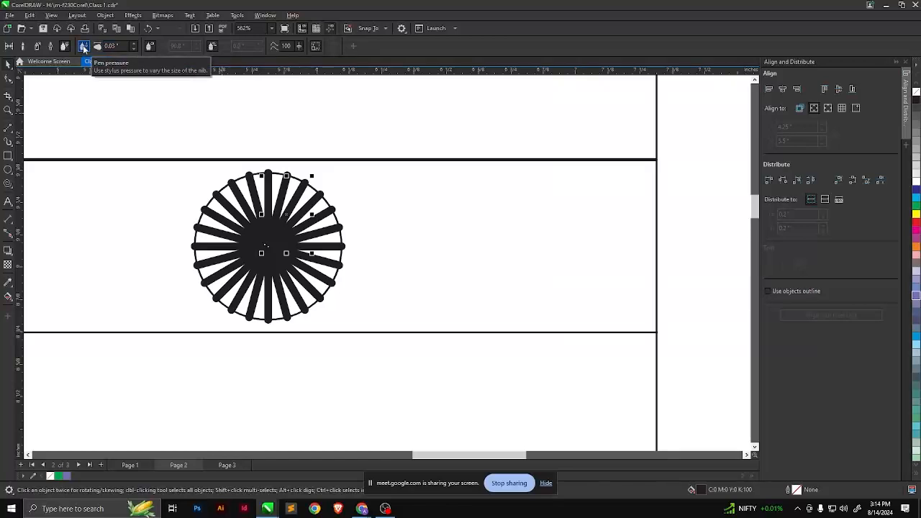
key("i")
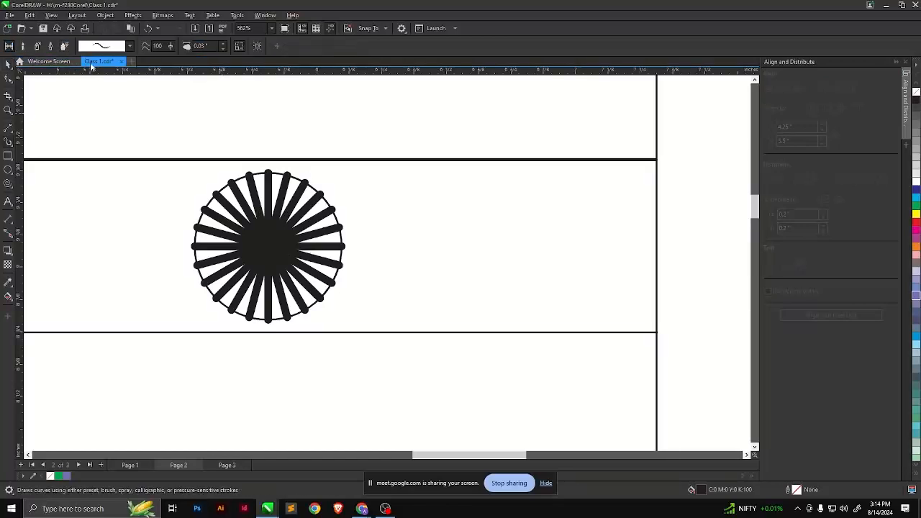
left_click(133, 49)
left_click(108, 67)
left_click(264, 207)
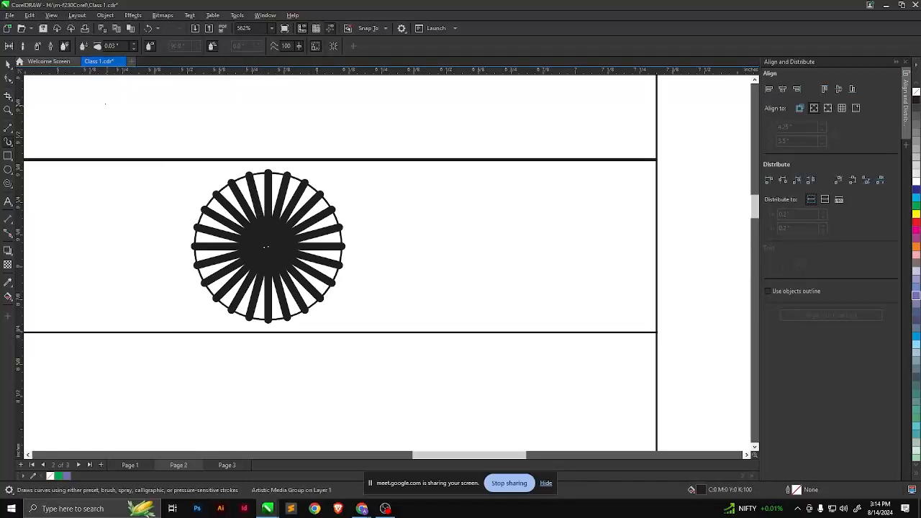
left_click(17, 48)
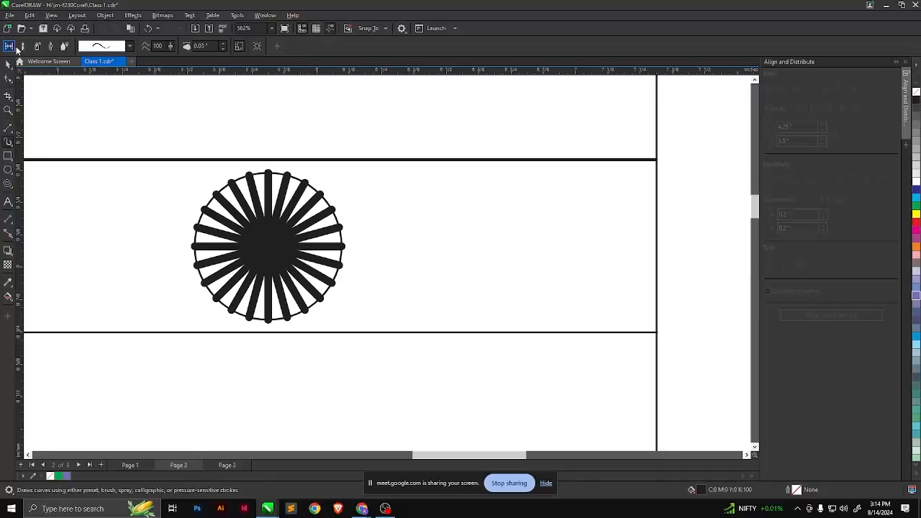
left_click(22, 48)
left_click(10, 47)
Undo the Artistic Media strokes on the wheel to return the spokes to plain lines
left_click(9, 64)
scroll(324, 253, "down", 1)
left_click(327, 260)
key("ctrl+shift+q")
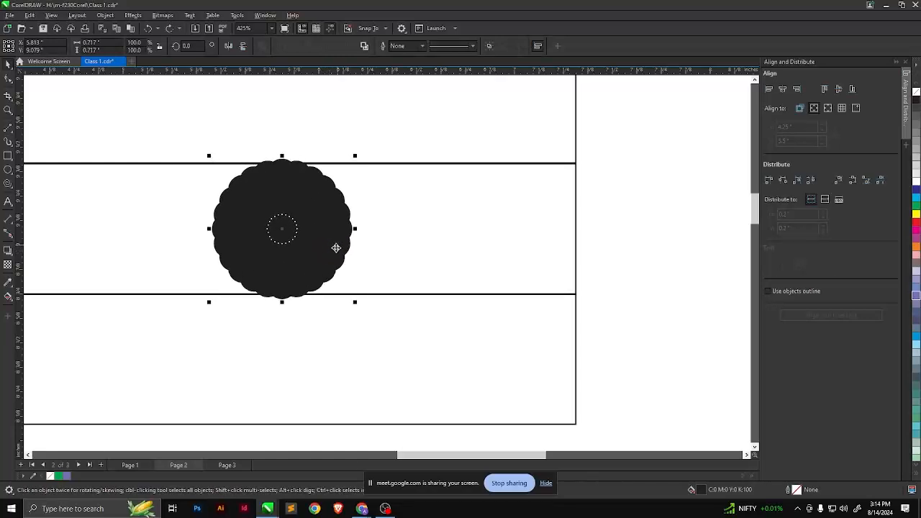
key("ctrl+z")
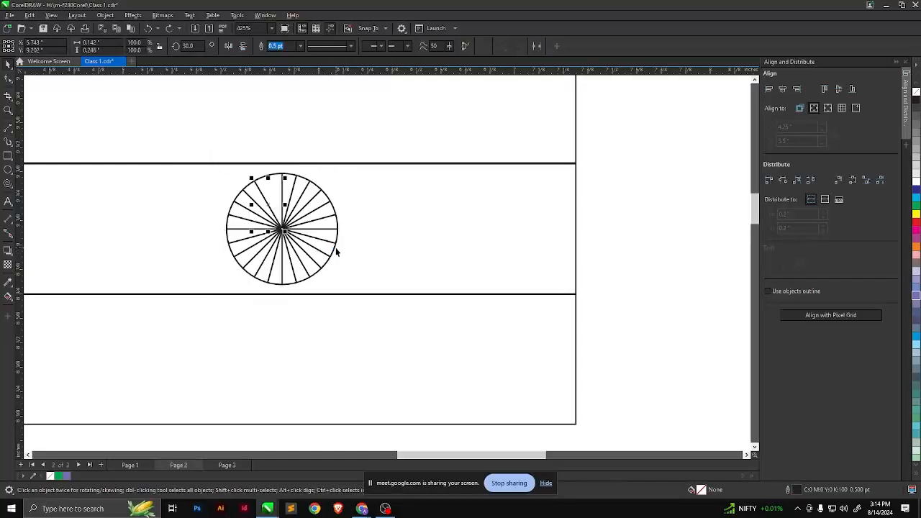
scroll(335, 246, "up", 3)
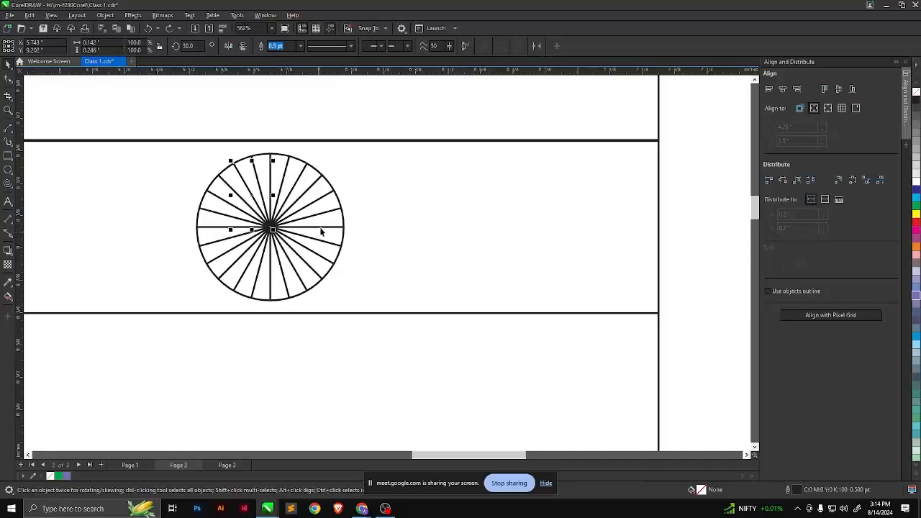
Select the complete wheel with all its spokes, leaving the flag stripes unselected
left_click(405, 137)
scroll(402, 219, "down", 5)
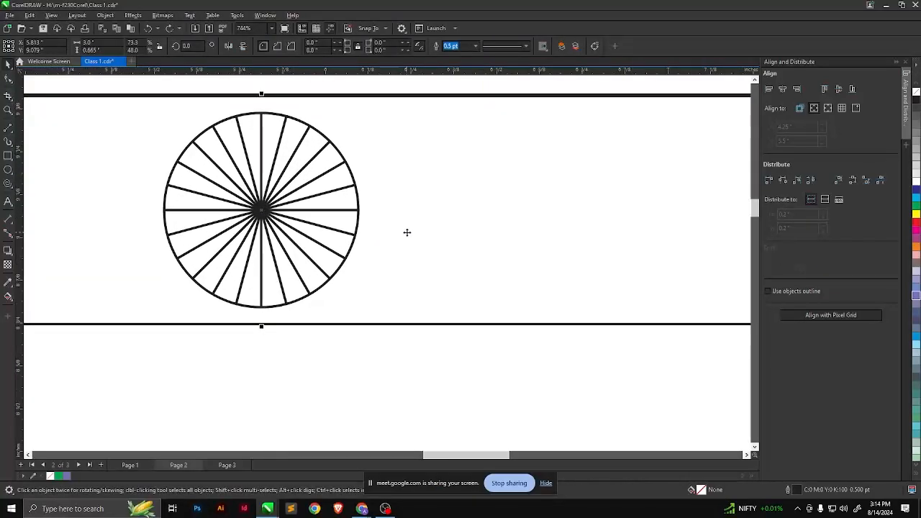
left_click_drag(607, 166, 301, 295)
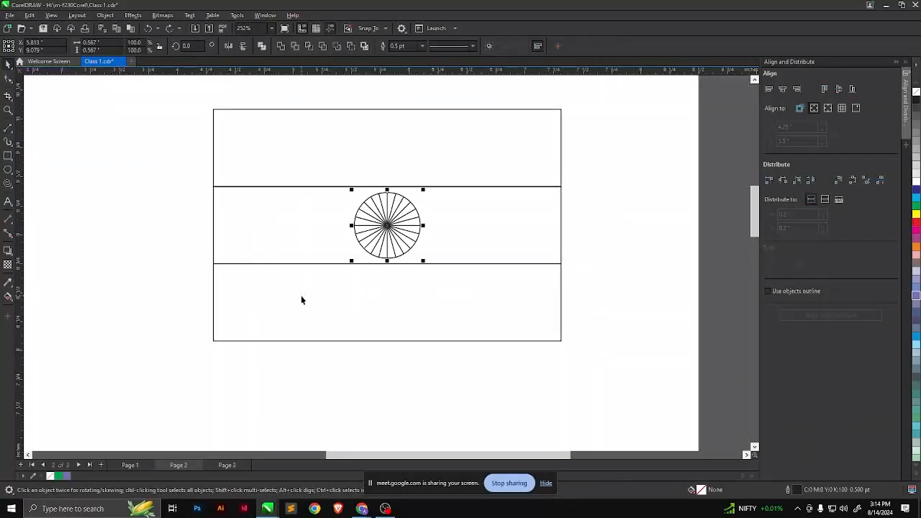
scroll(367, 194, "up", 5)
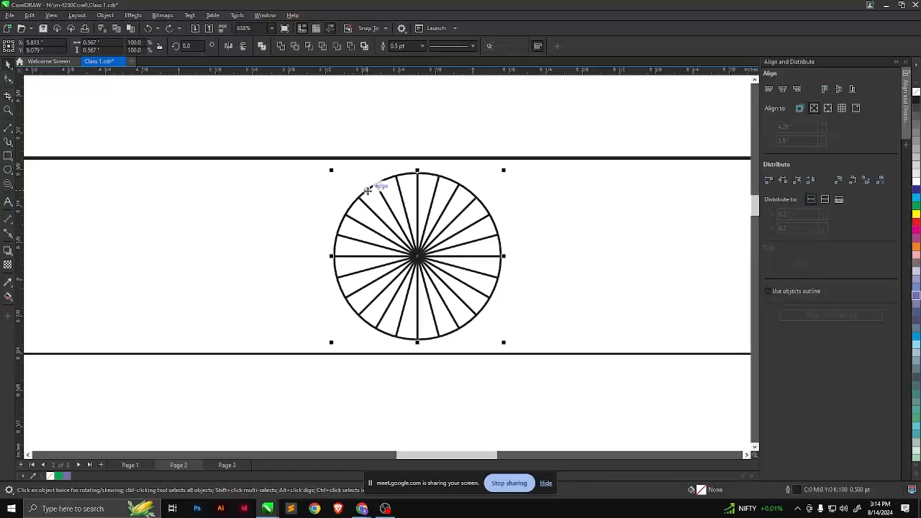
left_click_drag(417, 256, 372, 256)
key("Escape")
Apply the Artistic Media preset stroke tapered at both ends to the selected wheel spokes
left_click(9, 143)
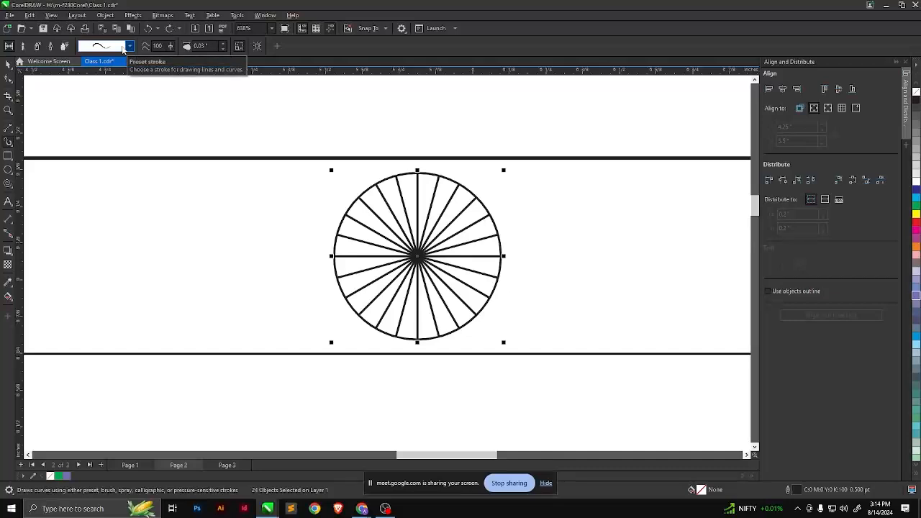
left_click(125, 46)
left_click(115, 69)
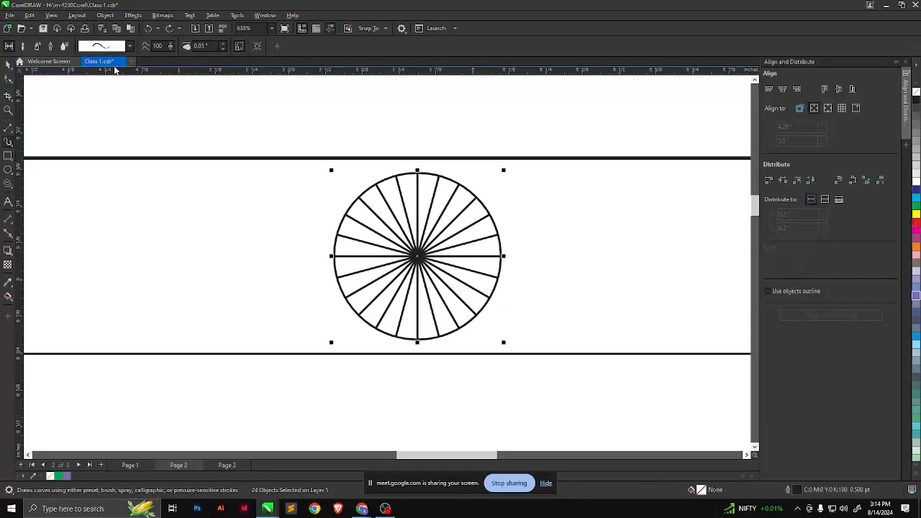
left_click(128, 47)
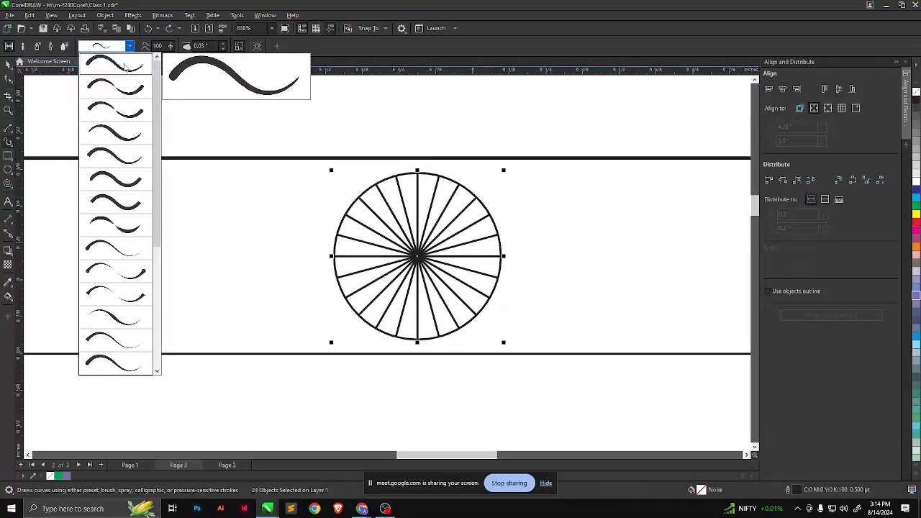
left_click(119, 134)
Compare other preset strokes on the spokes and apply the thin one tapering outward to a fine point, with 0.03" stroke width
left_click(128, 46)
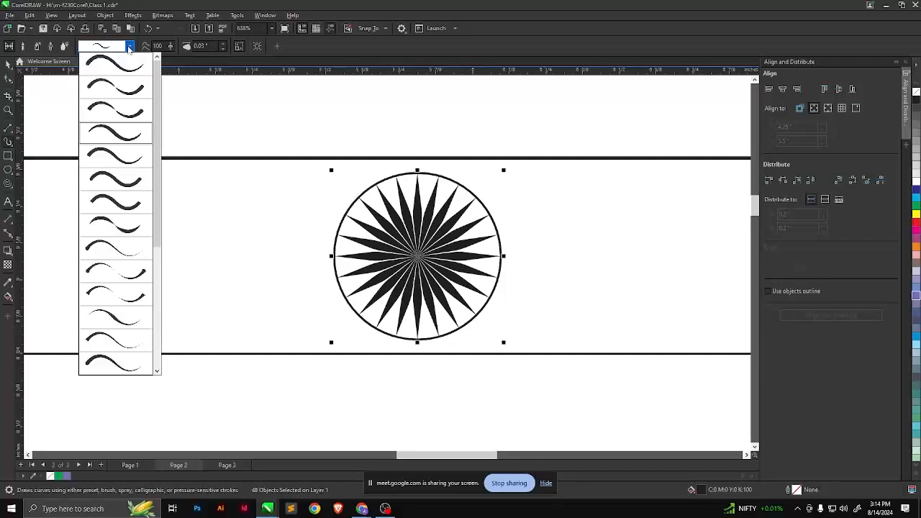
left_click(111, 247)
left_click(129, 46)
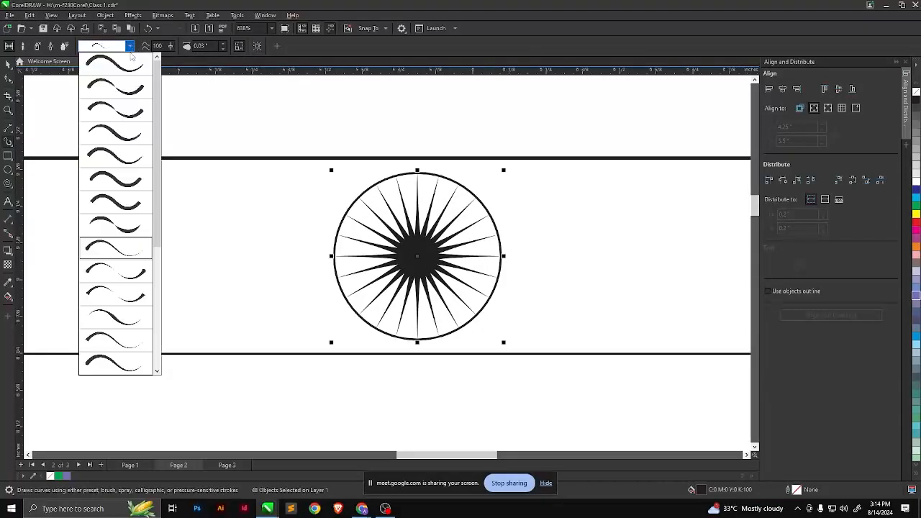
left_click(117, 70)
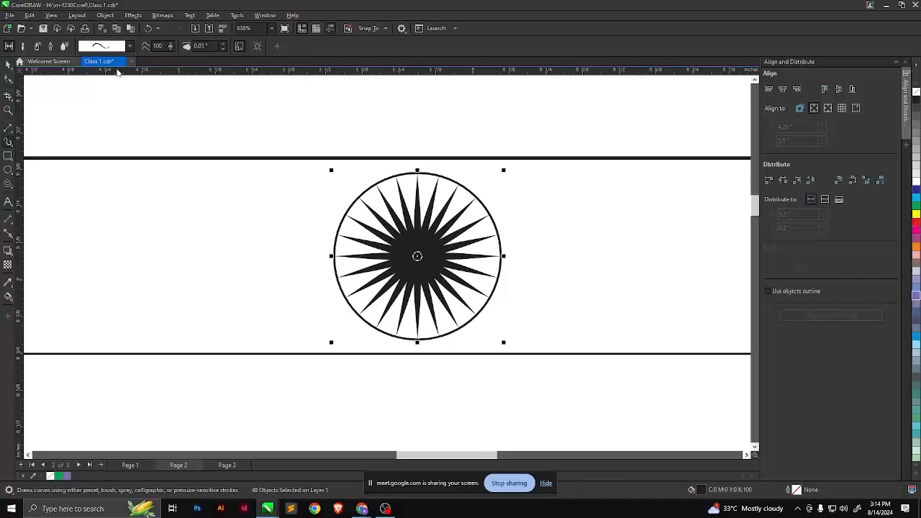
left_click(129, 46)
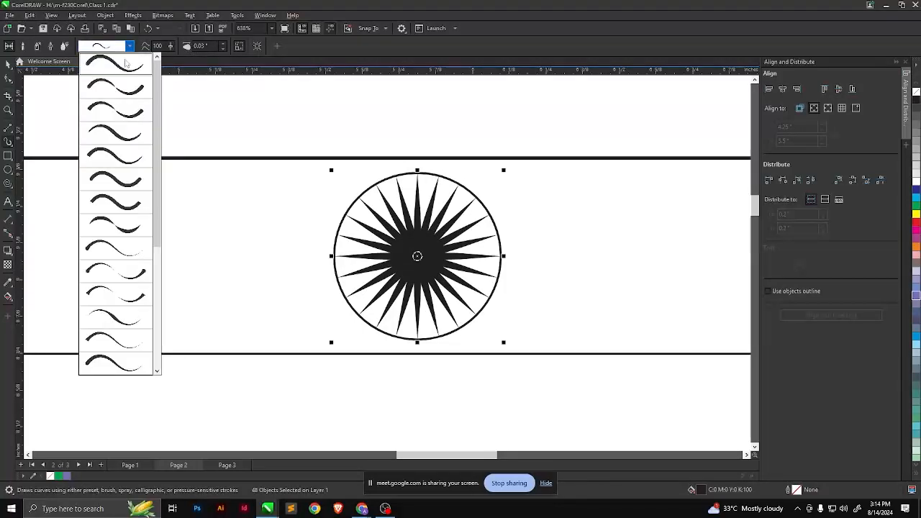
left_click(111, 251)
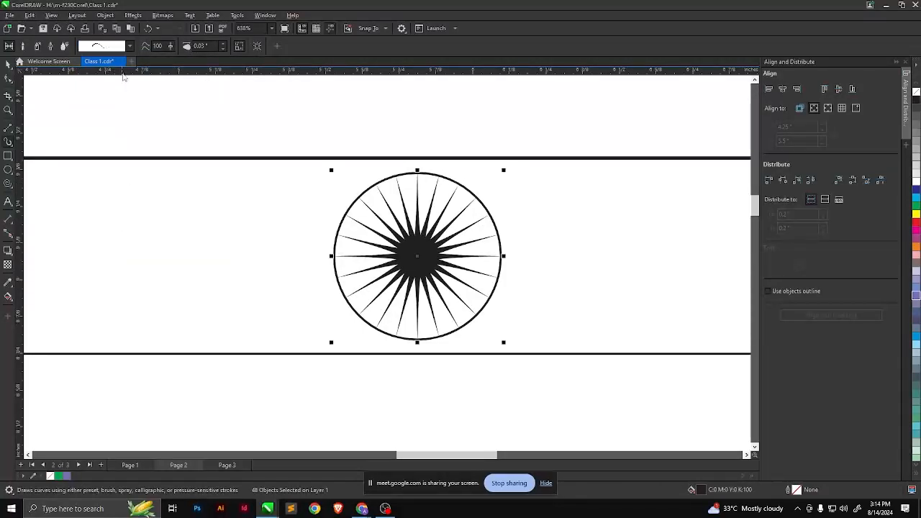
left_click(130, 46)
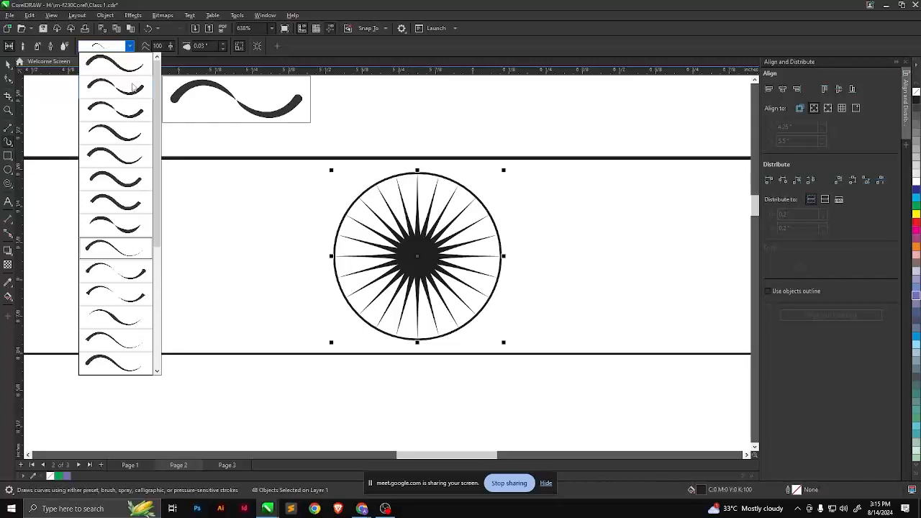
left_click(208, 46)
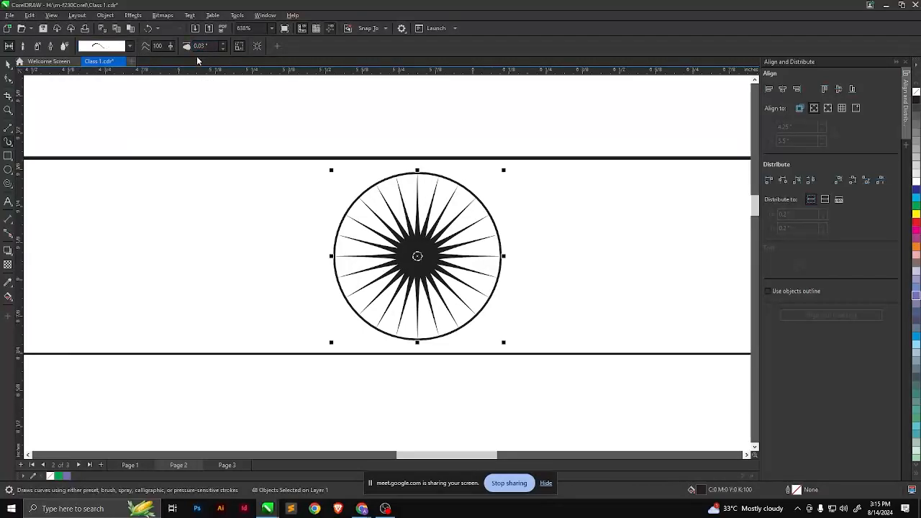
key("Return")
scroll(417, 257, "down", 6)
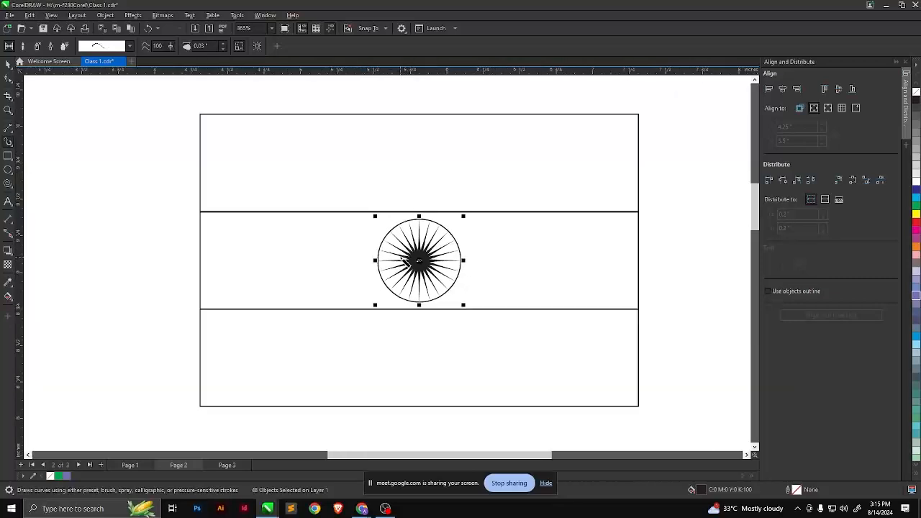
Switch the wheel spokes to the Artistic Media preset stroke with a thick middle and both ends tapered
scroll(418, 247, "up", 5)
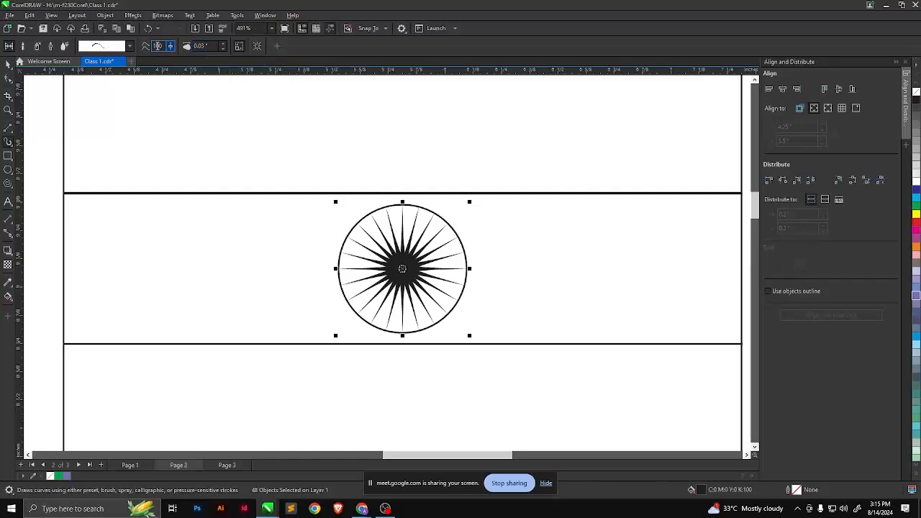
left_click(129, 46)
left_click(129, 46)
left_click(127, 45)
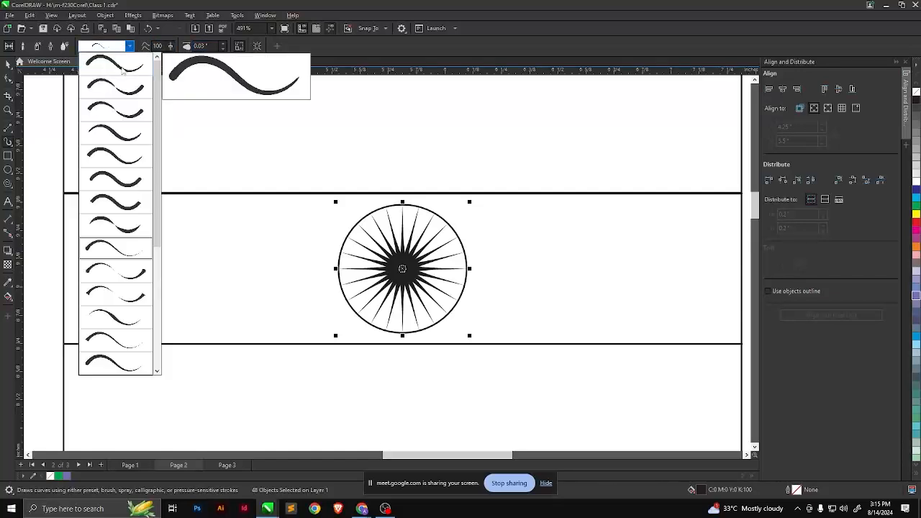
left_click(117, 135)
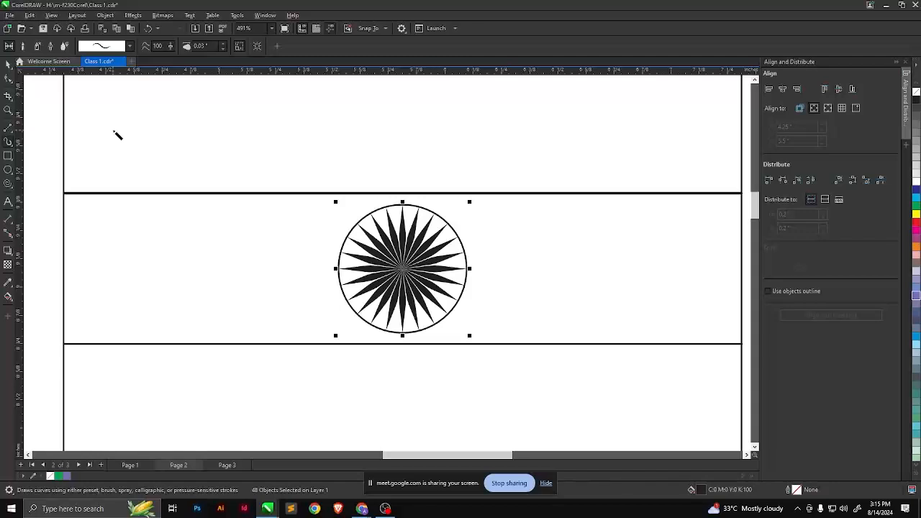
left_click(223, 45)
left_click(222, 48)
Deselect the wheel and change the document units to pixels
left_click(9, 64)
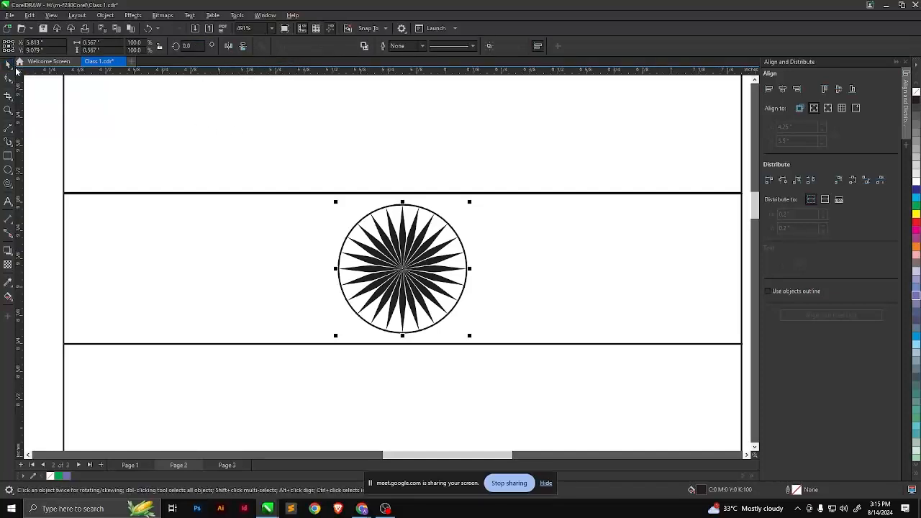
left_click(49, 110)
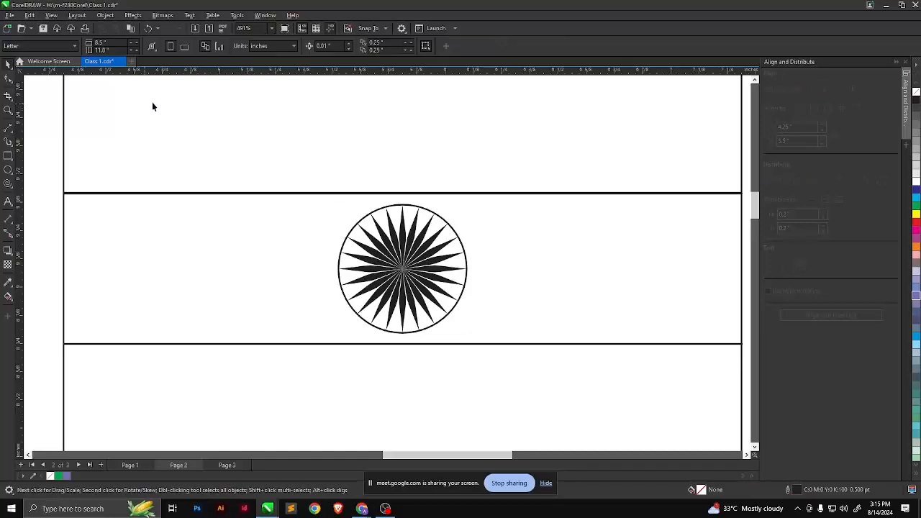
left_click(285, 46)
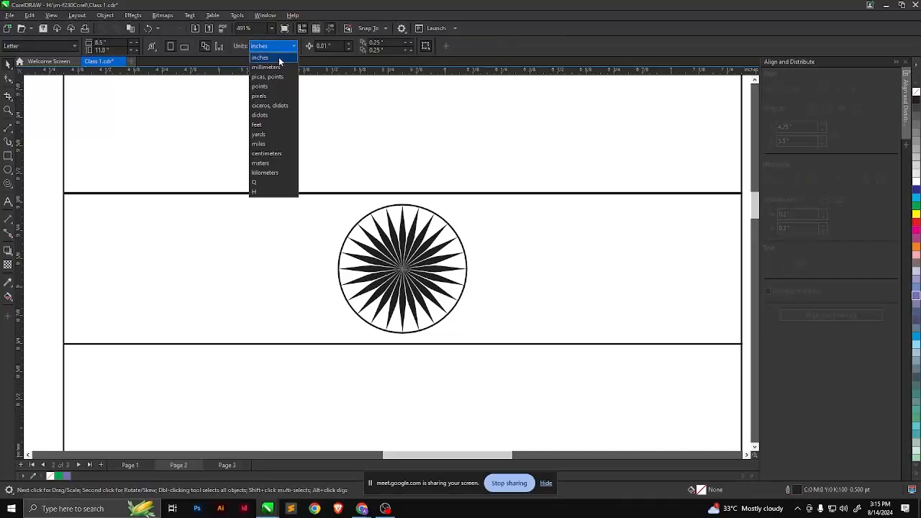
left_click(264, 98)
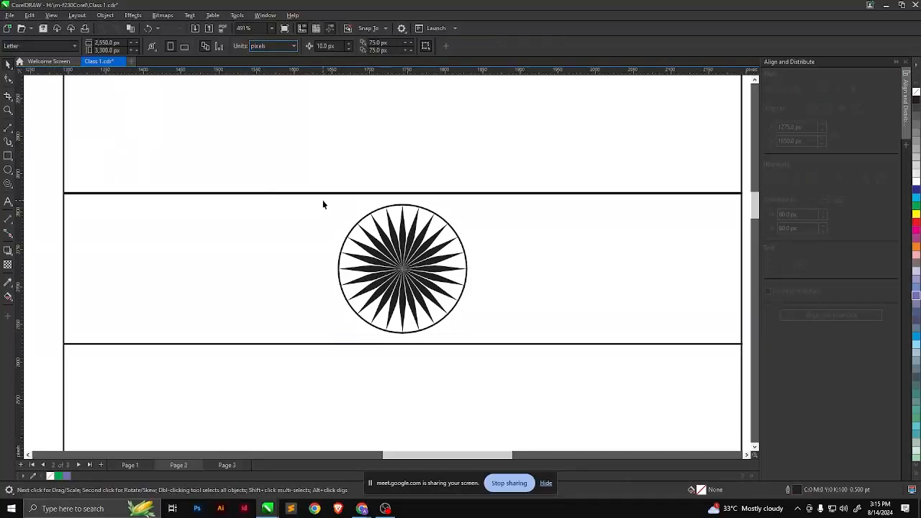
Reselect the whole wheel and try to reduce its Artistic Media stroke width in pixels
left_click_drag(51, 183, 504, 385)
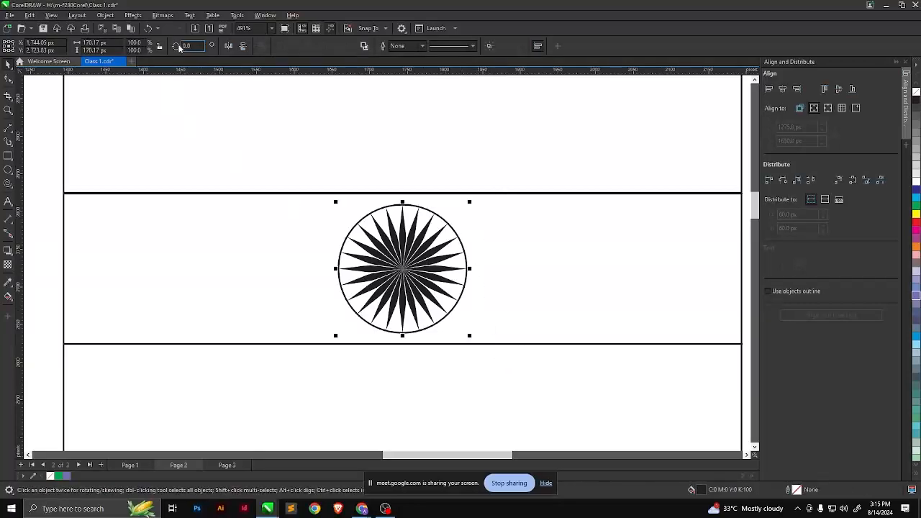
left_click(9, 142)
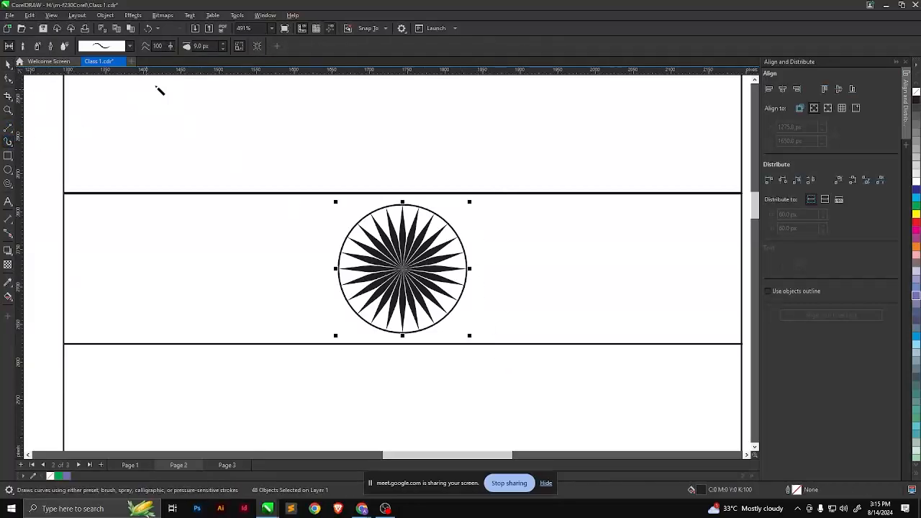
left_click(223, 50)
left_click(223, 51)
scroll(370, 270, "up", 4)
scroll(371, 269, "down", 3)
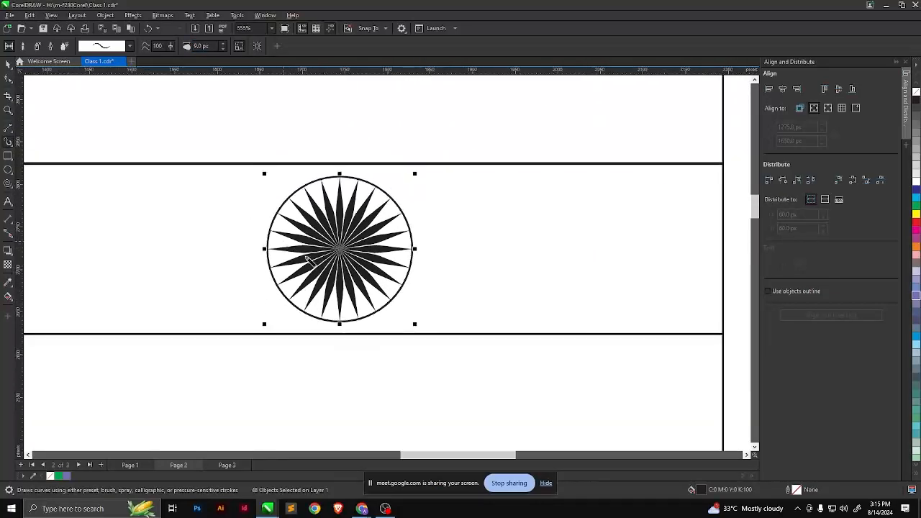
scroll(165, 206, "down", 3)
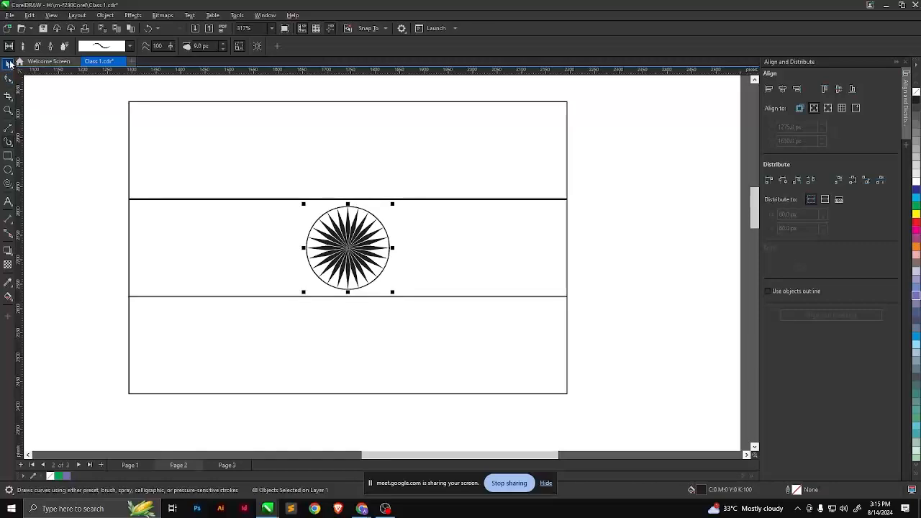
Select only the wheel's outer circle and set its outline width to 1.0 pt
left_click(8, 63)
left_click(40, 175)
scroll(310, 241, "down", 2)
scroll(342, 259, "up", 3)
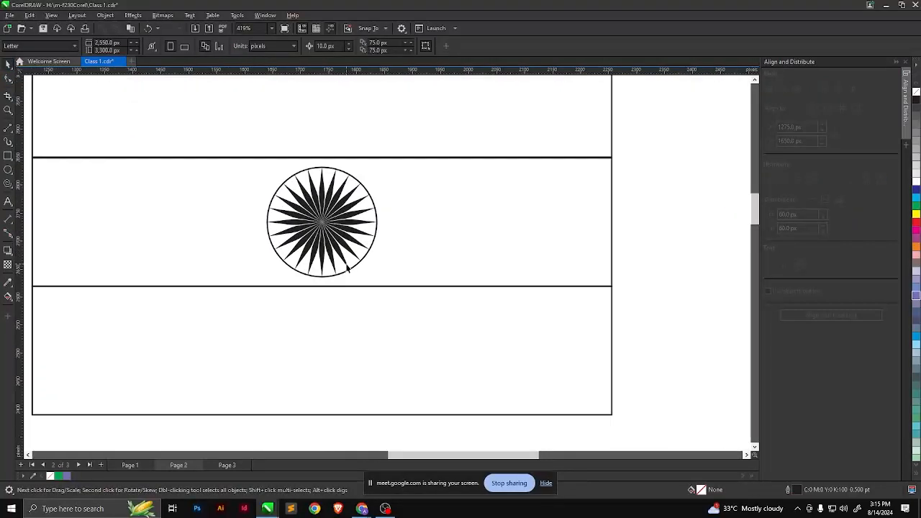
scroll(348, 268, "up", 1)
scroll(350, 263, "down", 2)
scroll(366, 261, "up", 2)
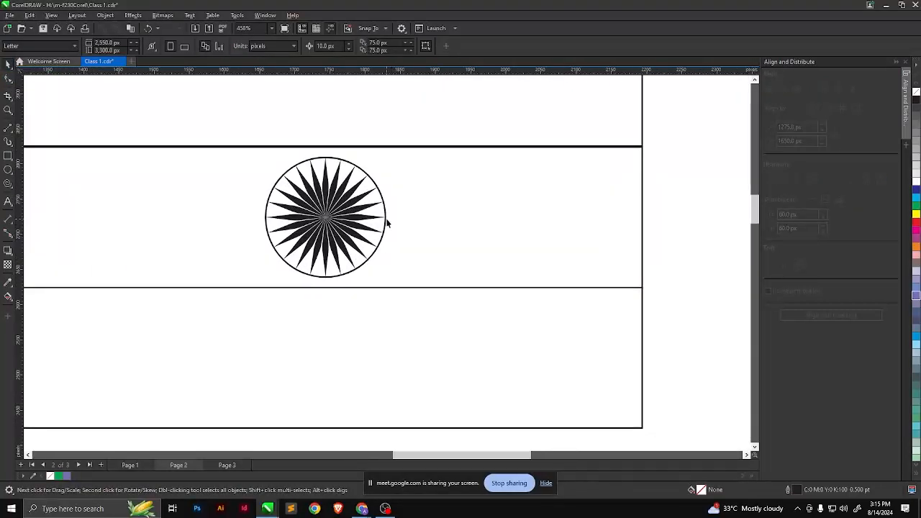
left_click(387, 224)
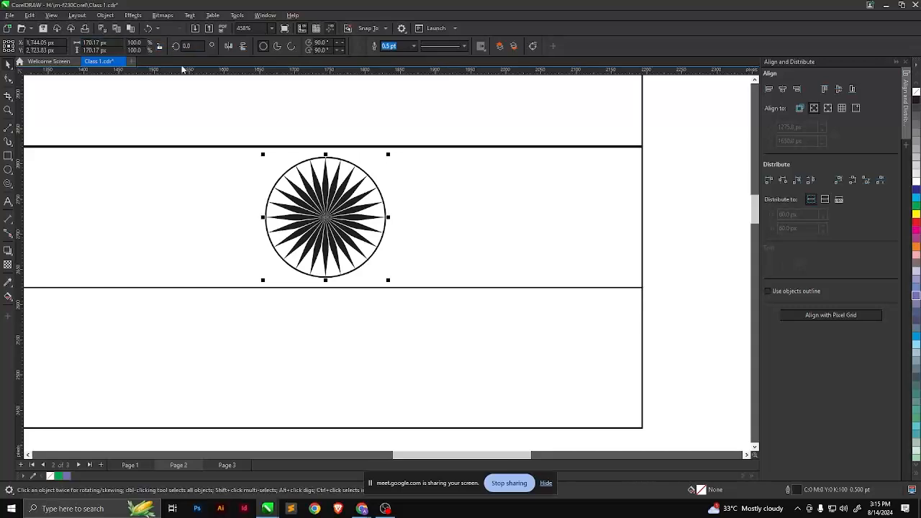
left_click(414, 46)
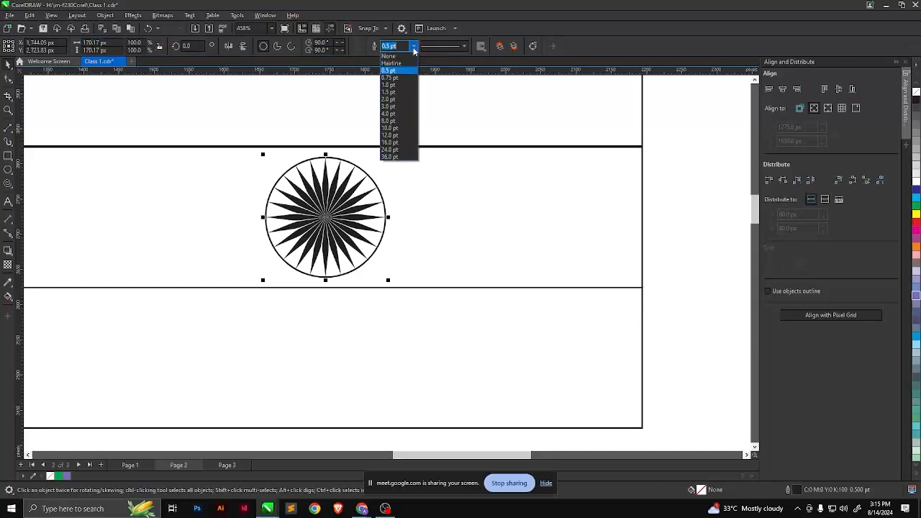
left_click(394, 86)
left_click(664, 177)
scroll(434, 238, "down", 3)
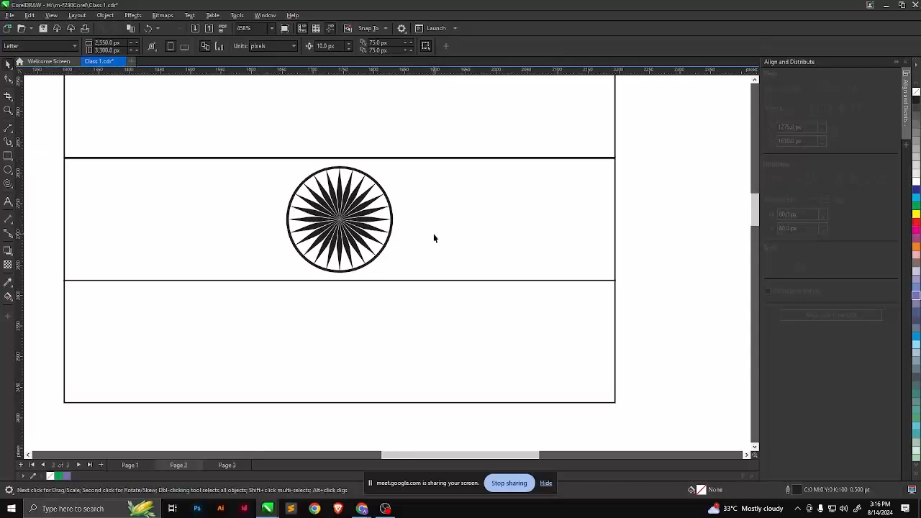
Give the entire wheel with its spokes a blue outline (C:100 M:100 Y:0 K:0) and remove its fill
left_click_drag(350, 268, 264, 294)
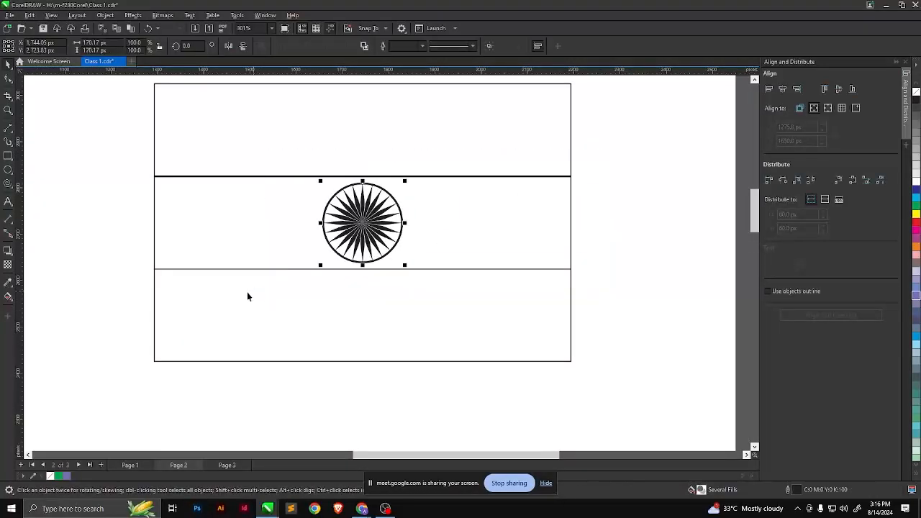
left_click(917, 191)
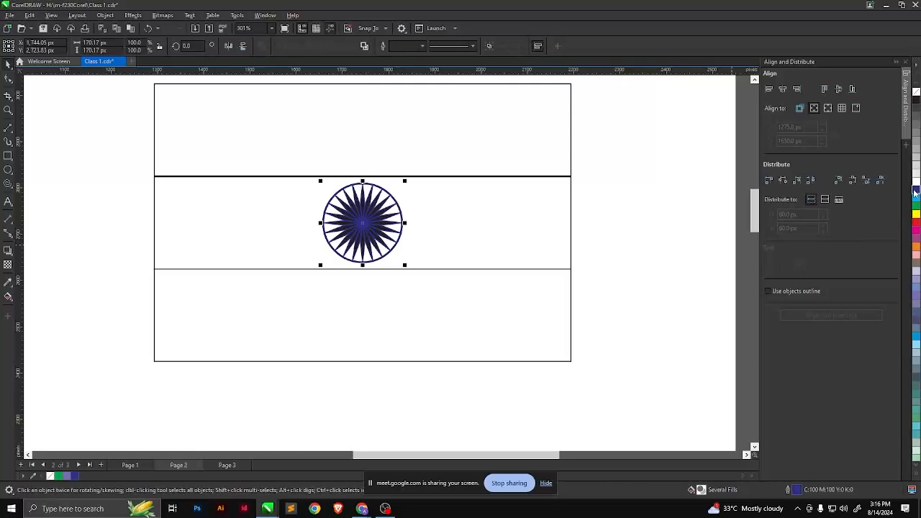
scroll(378, 226, "up", 5)
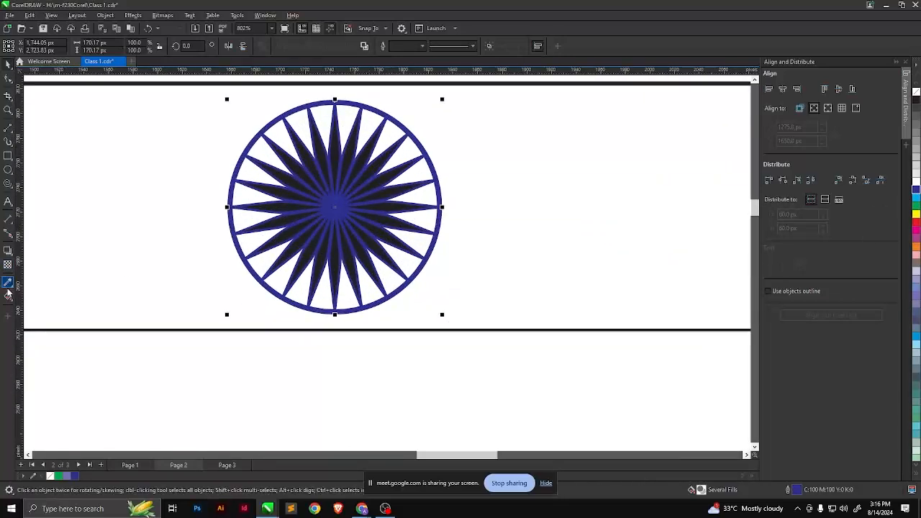
left_click(915, 94)
left_click(915, 96)
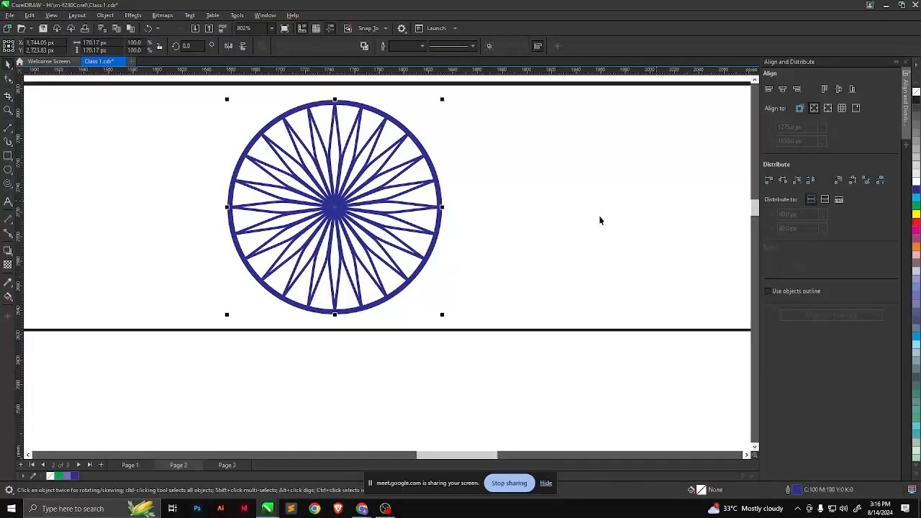
scroll(451, 280, "down", 3)
scroll(546, 268, "up", 2)
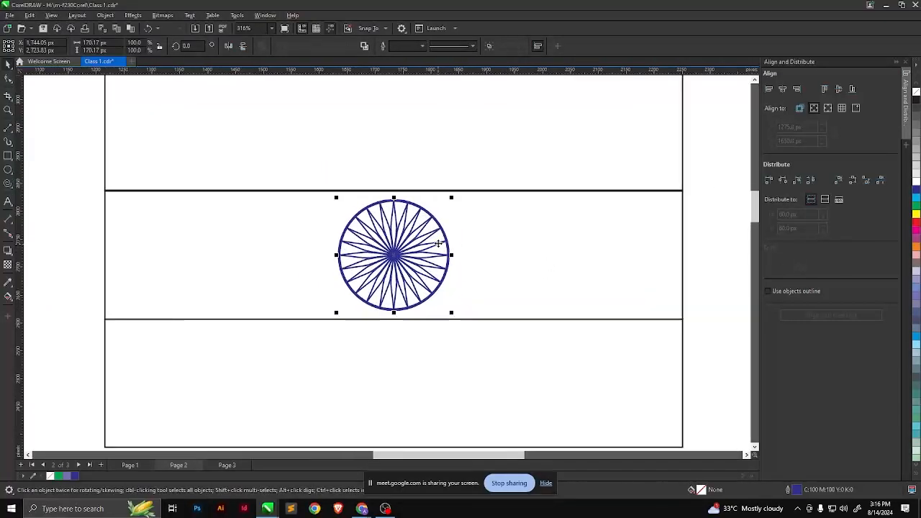
scroll(501, 239, "down", 2)
left_click(563, 208)
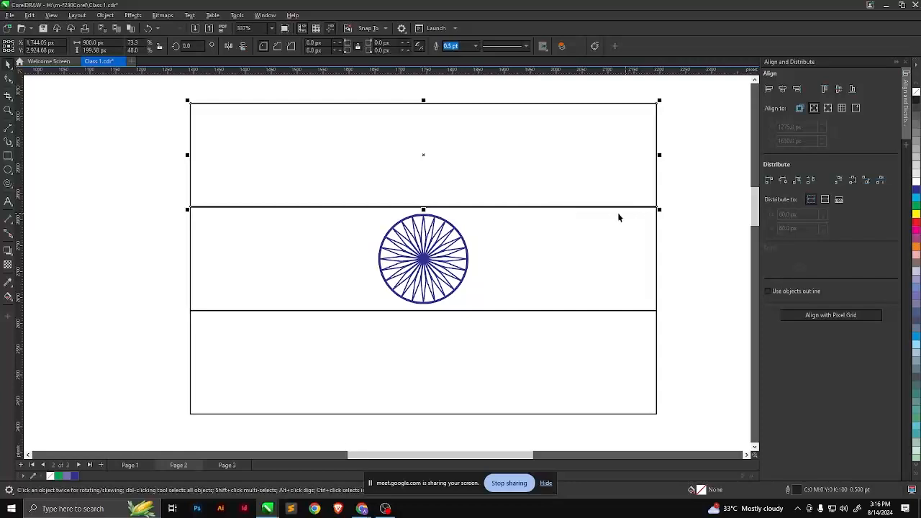
scroll(415, 253, "up", 1)
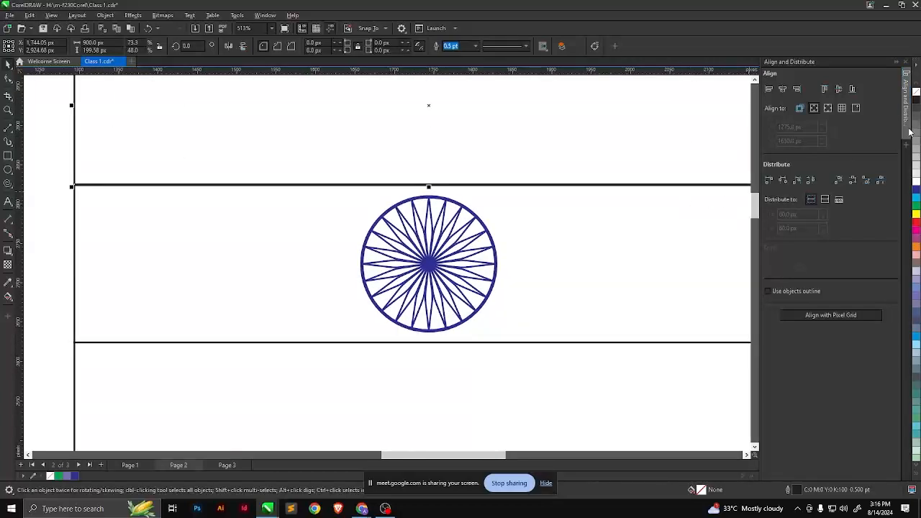
scroll(446, 284, "down", 2)
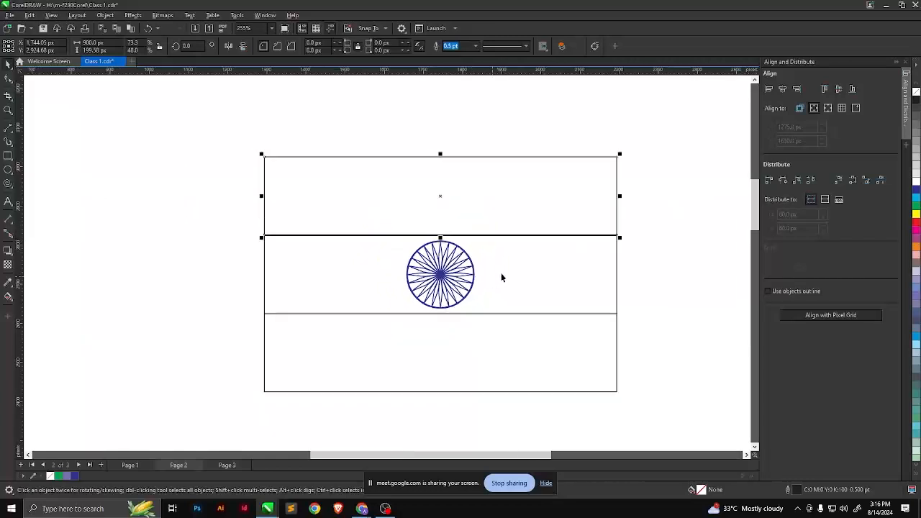
Reselect the entire wheel, remove its outline and fill it with blue (C:100 M:100 Y:0 K:0)
left_click_drag(634, 214, 441, 301)
left_click_drag(380, 334, 380, 334)
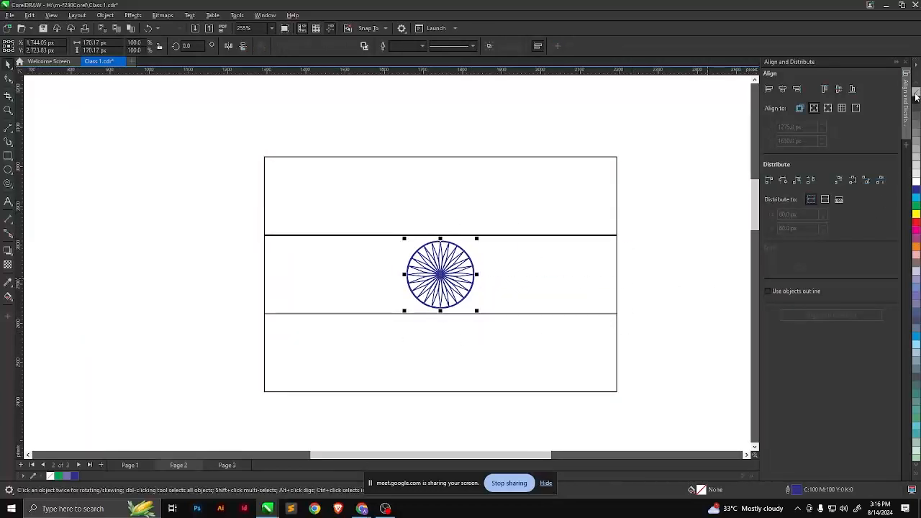
right_click(916, 97)
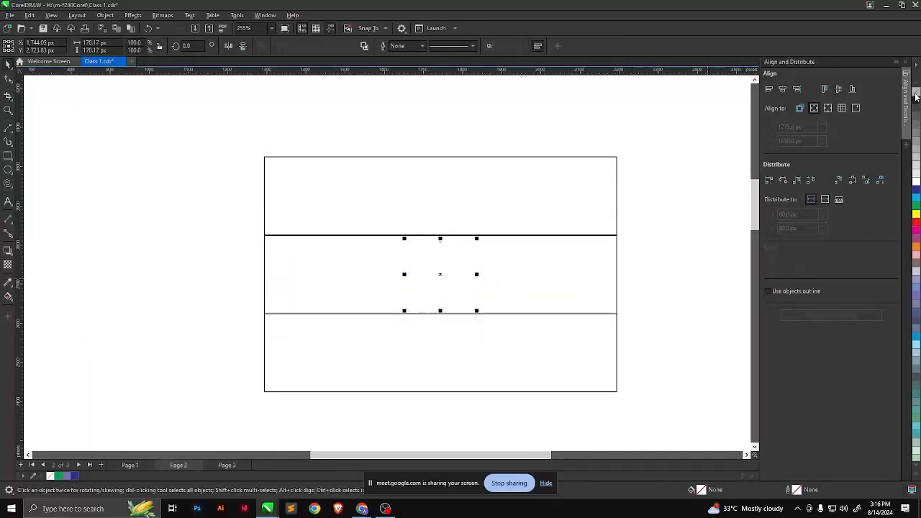
left_click(916, 191)
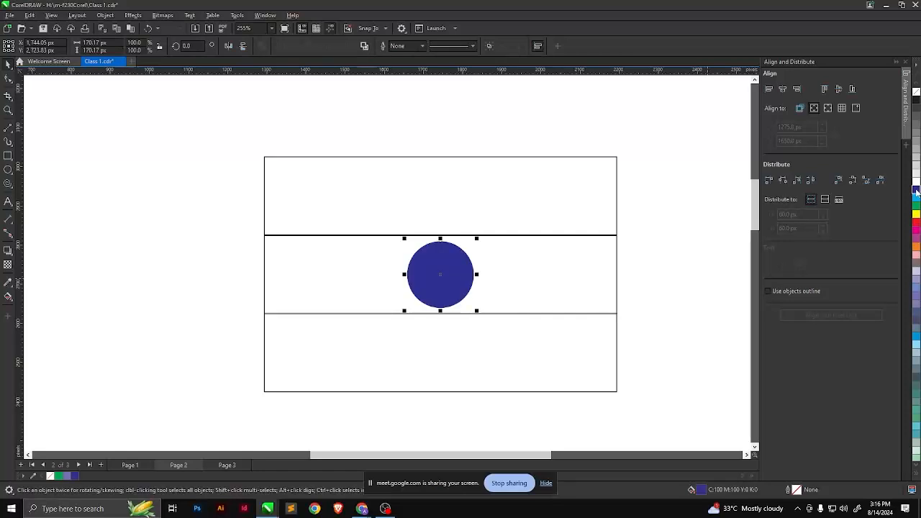
left_click(662, 256)
scroll(478, 273, "up", 2)
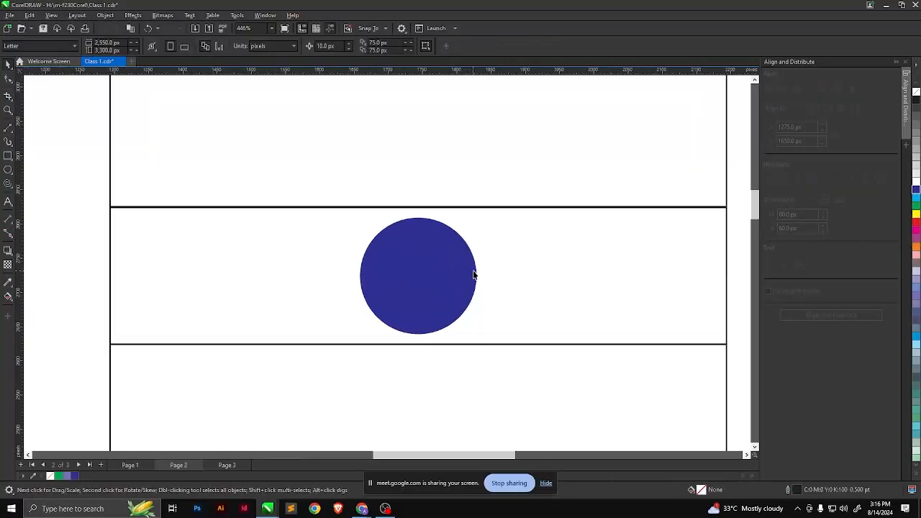
Give only the outer circle a 1.5 pt blue outline (C:100 M:100 Y:0 K:0) and no fill
left_click(473, 274)
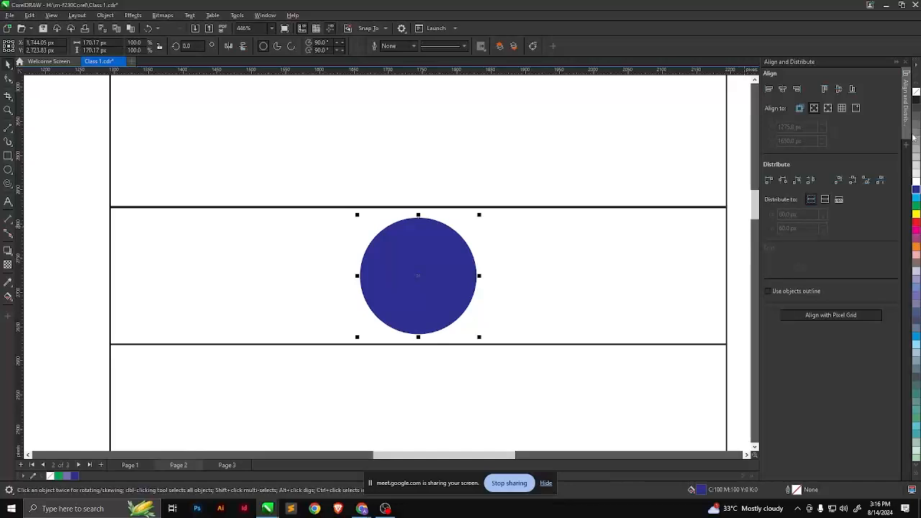
right_click(916, 191)
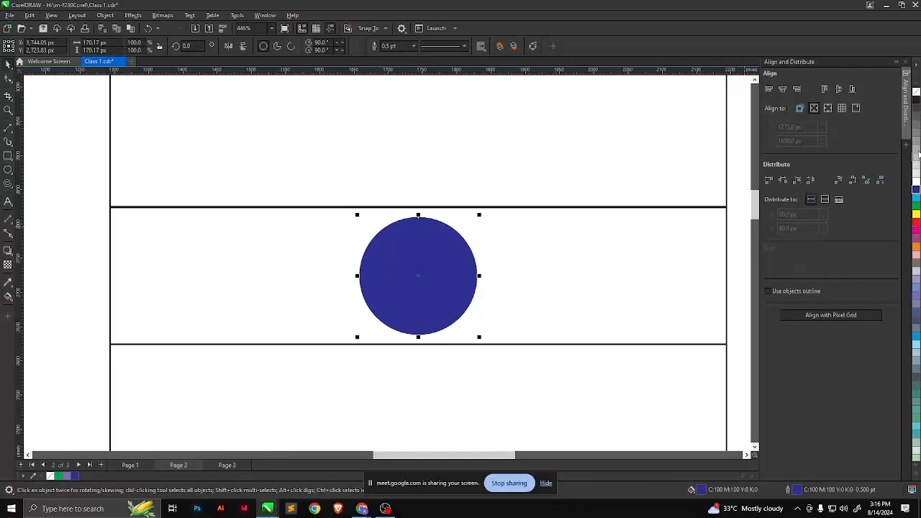
left_click(916, 91)
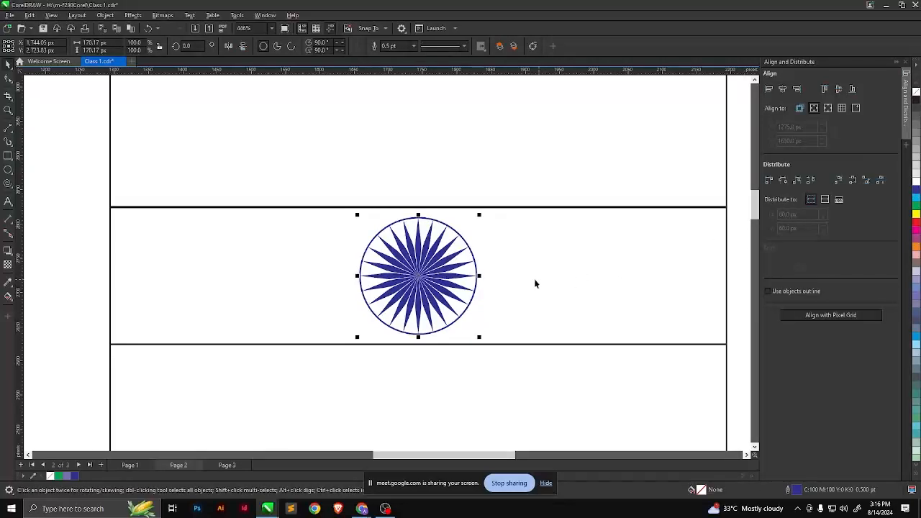
left_click(415, 46)
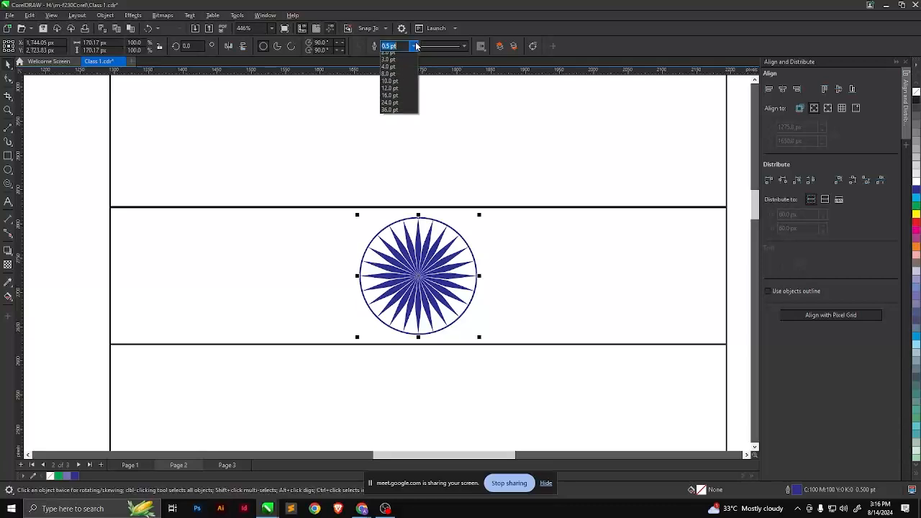
left_click(396, 98)
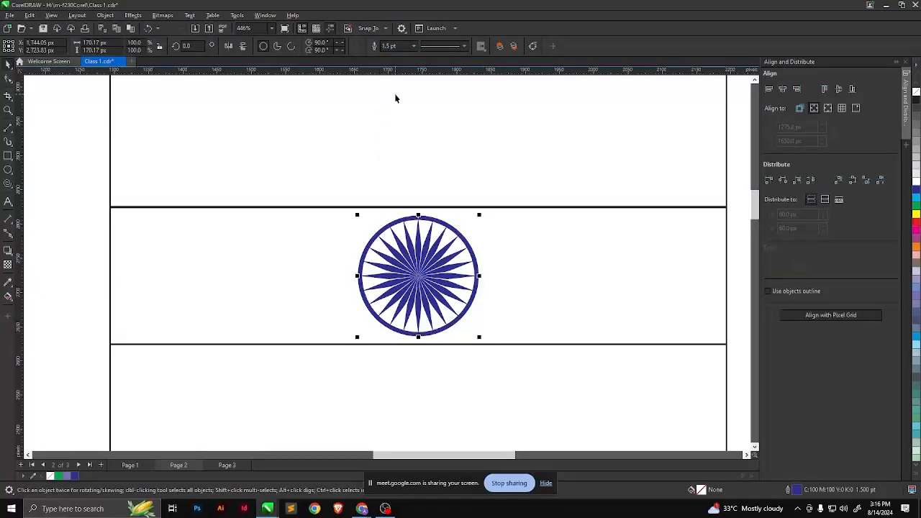
left_click(529, 239)
Fill the flag's top stripe with green (C:100 M:0 Y:100 K:0)
scroll(472, 226, "down", 2)
left_click(472, 225)
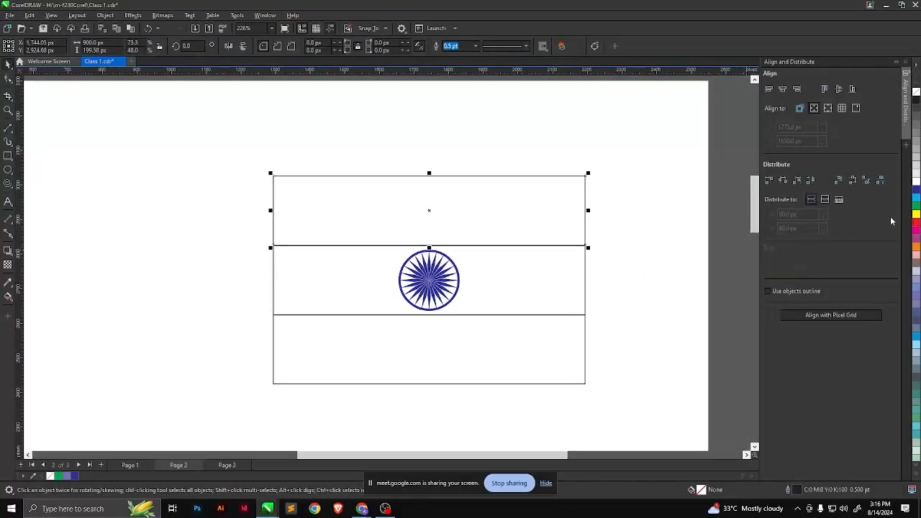
left_click(916, 207)
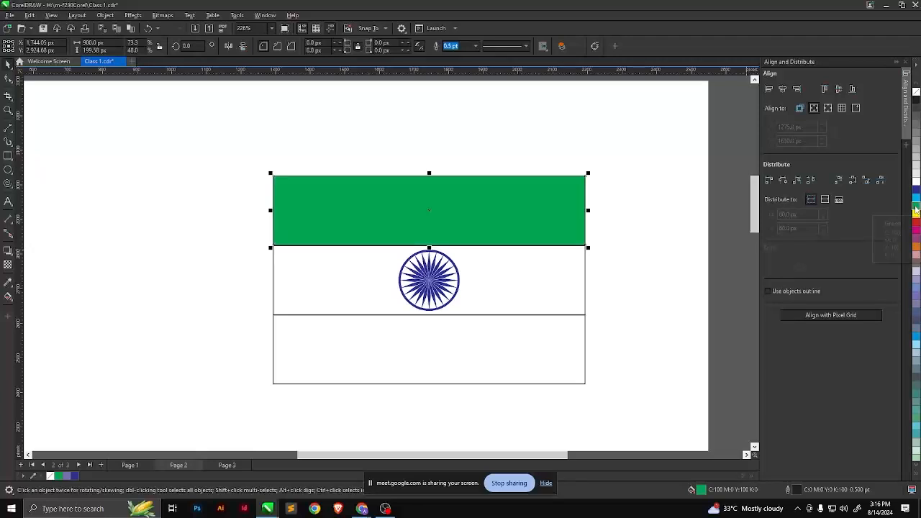
Fill the flag's top stripe with orange (C:0 M:60 Y:100 K:0) and its bottom stripe with green (C:100 M:0 Y:100 K:0)
left_click(917, 247)
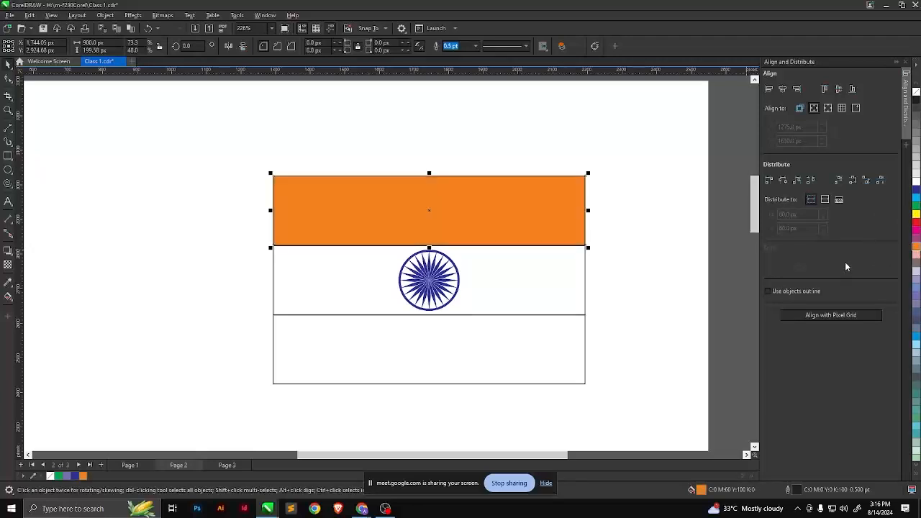
left_click(539, 371)
left_click(917, 206)
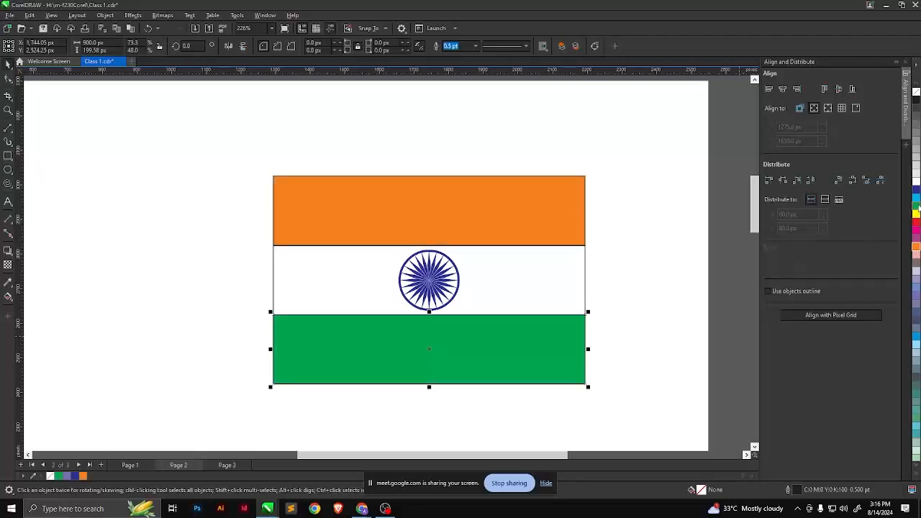
Select the whole flag, leave the wheel out of the selection, and remove the outline from the three stripes
left_click_drag(614, 151, 243, 404)
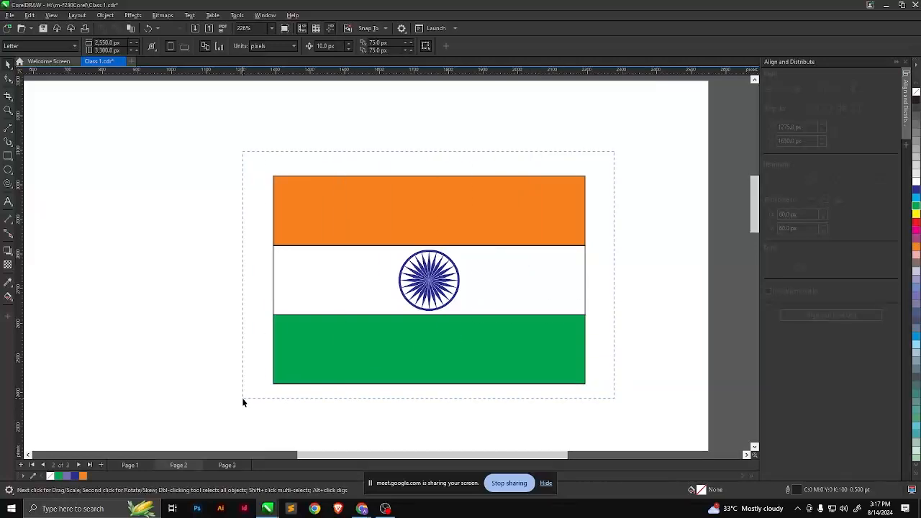
left_click_drag(243, 403, 242, 403)
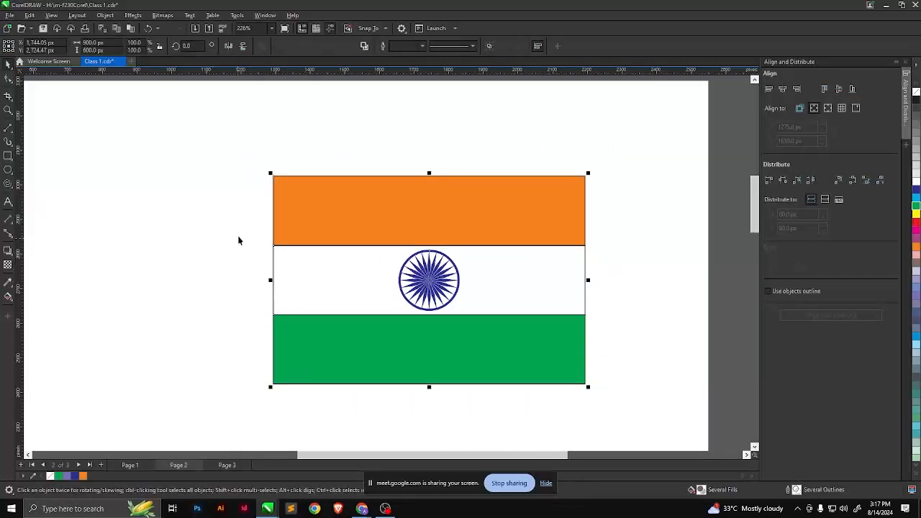
left_click_drag(240, 232, 473, 326)
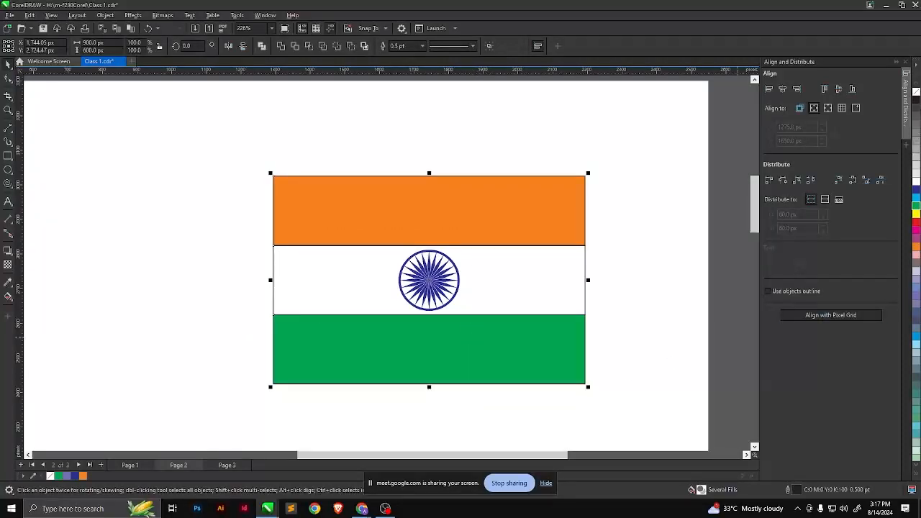
right_click(917, 94)
left_click(656, 255)
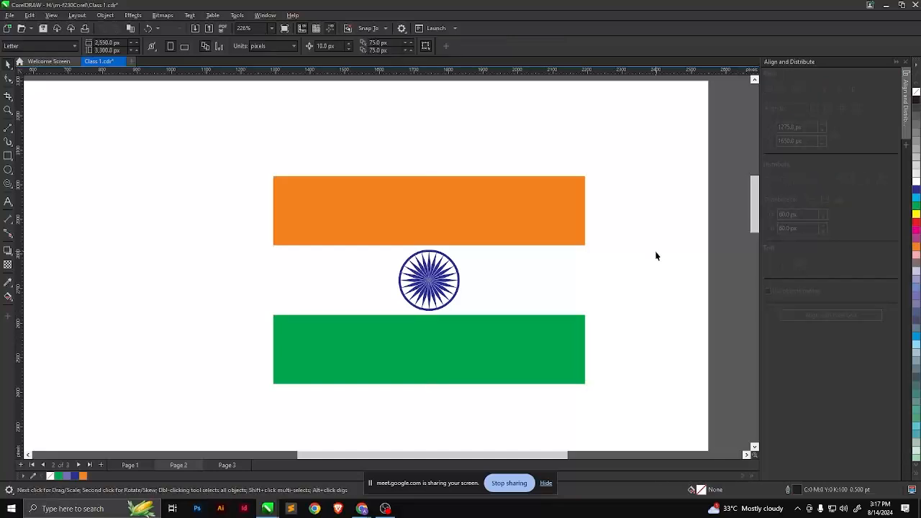
Select the whole flag and examine its width and height
scroll(631, 268, "down", 1)
scroll(631, 268, "down", 1)
scroll(580, 364, "up", 1)
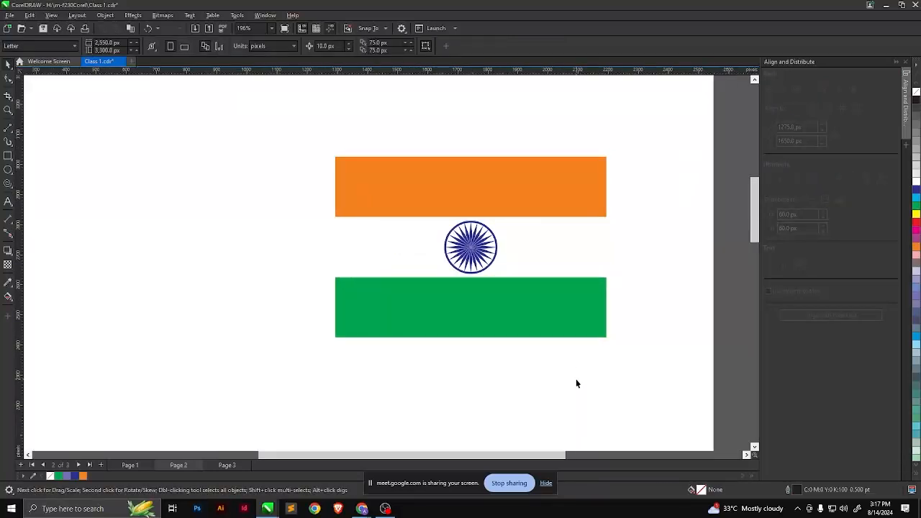
left_click_drag(320, 358, 319, 360)
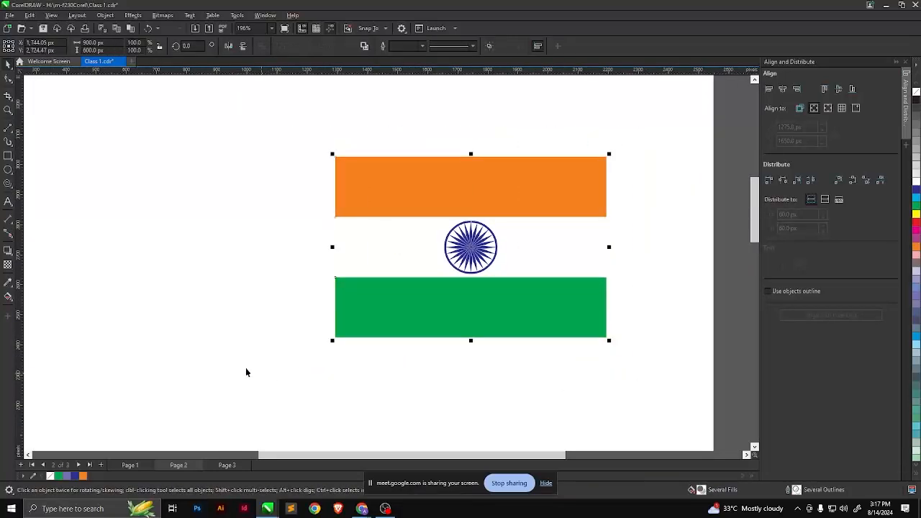
left_click(95, 42)
left_click(94, 51)
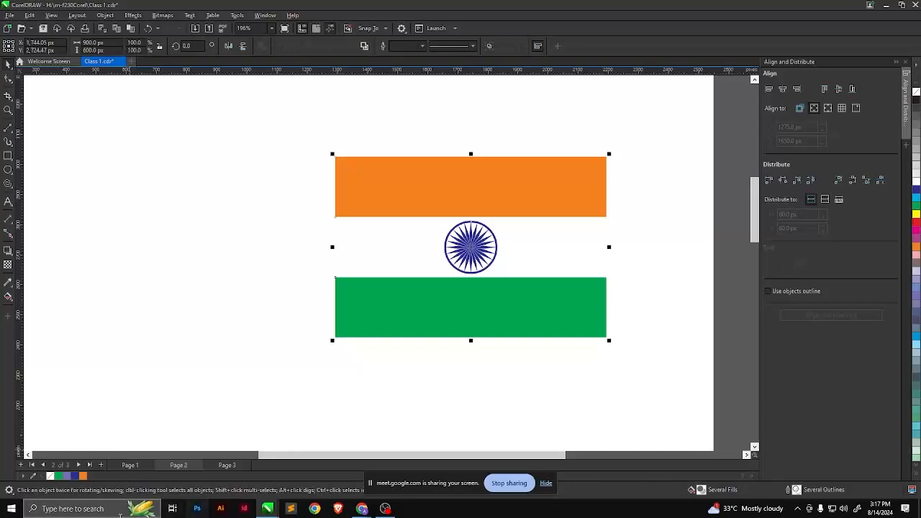
Move the whole flag lower and slightly to the left on the page to make room for a pole
scroll(280, 245, "down", 5)
scroll(281, 261, "up", 1)
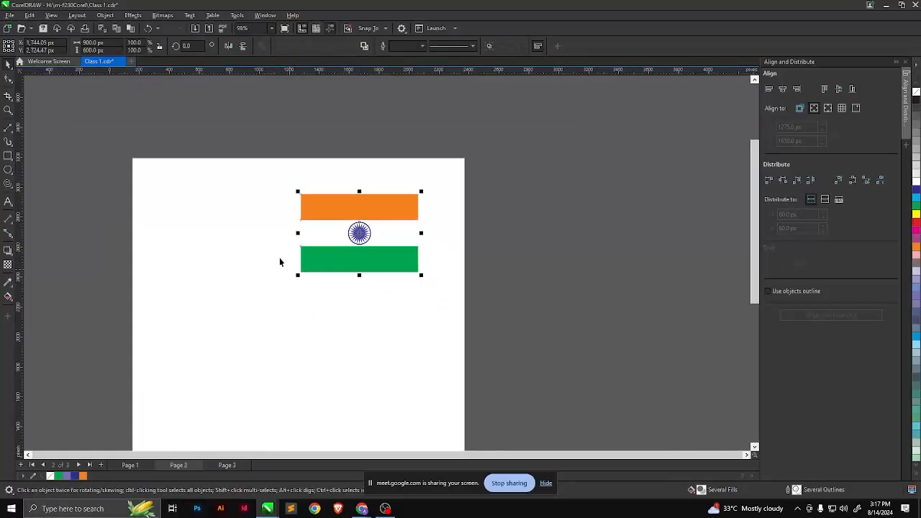
scroll(282, 273, "down", 2)
left_click(307, 347)
scroll(325, 344, "down", 2)
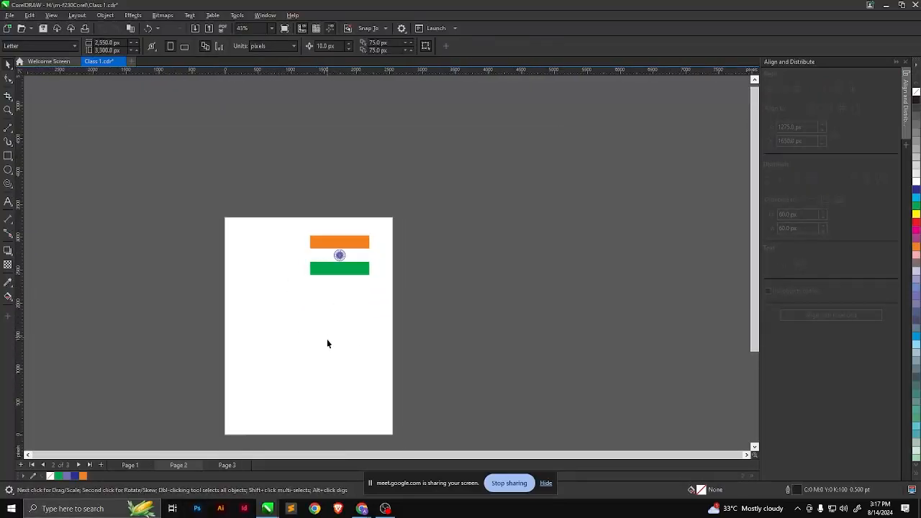
scroll(333, 261, "up", 2)
scroll(310, 295, "down", 2)
left_click_drag(294, 141, 424, 269)
left_click_drag(329, 209, 305, 254)
scroll(288, 273, "up", 3)
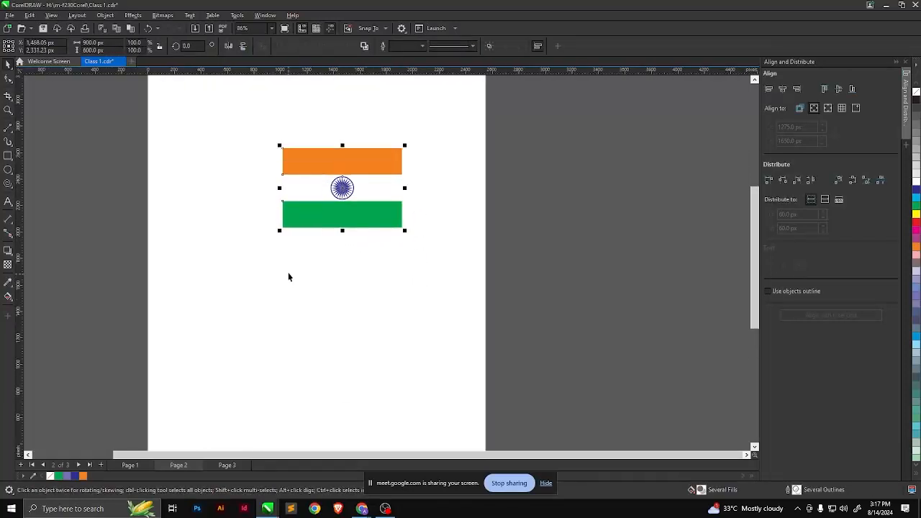
left_click_drag(235, 118, 384, 203)
left_click(377, 285)
Draw a tall rectangle for the pole, about 170 by 2343 px, against the flag's left edge and extending above and below it
left_click(8, 155)
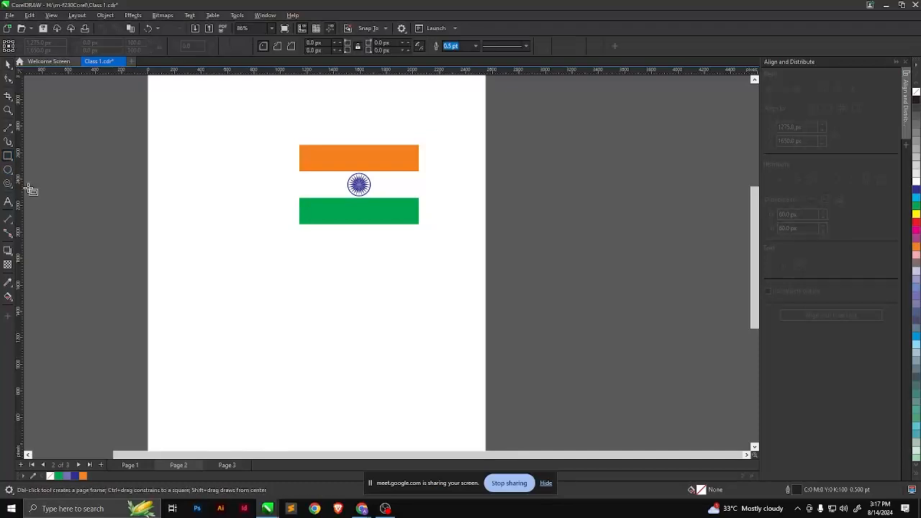
left_click_drag(299, 131, 283, 387)
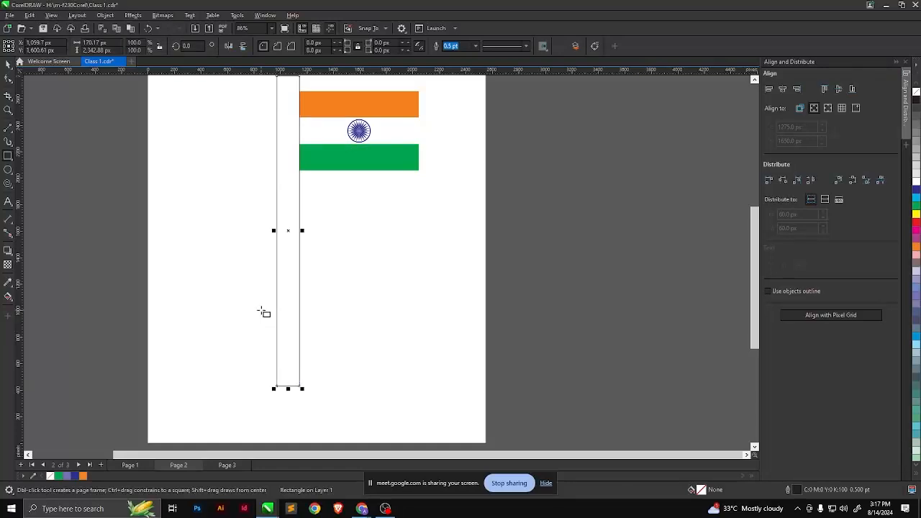
scroll(296, 304, "down", 2)
scroll(298, 240, "up", 4)
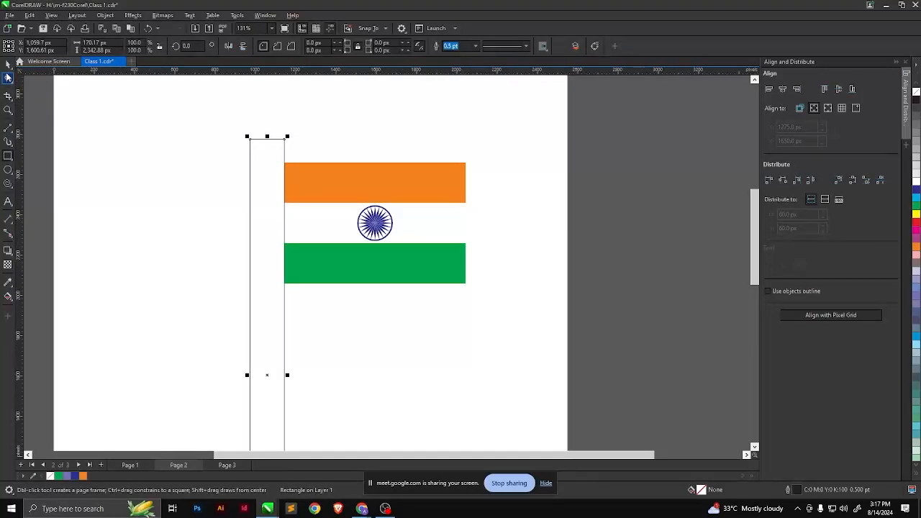
Try placing a duplicate of the pole rectangle to the left of the original, and undo it
left_click(7, 63)
left_click(279, 152)
left_click(280, 154)
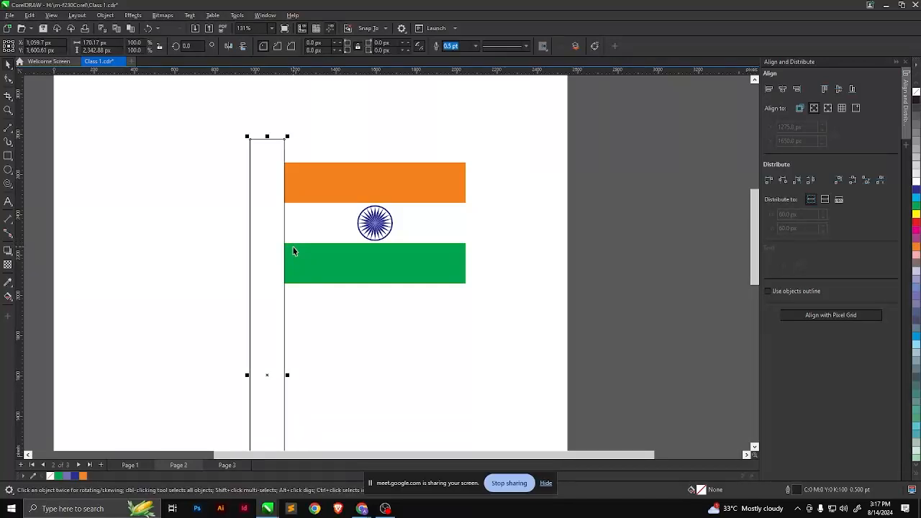
left_click_drag(275, 266, 192, 261)
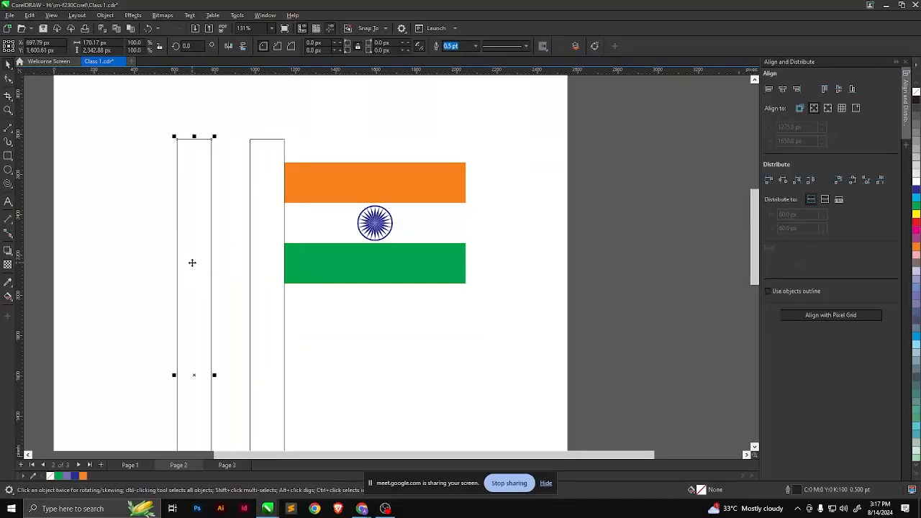
key("ctrl+z")
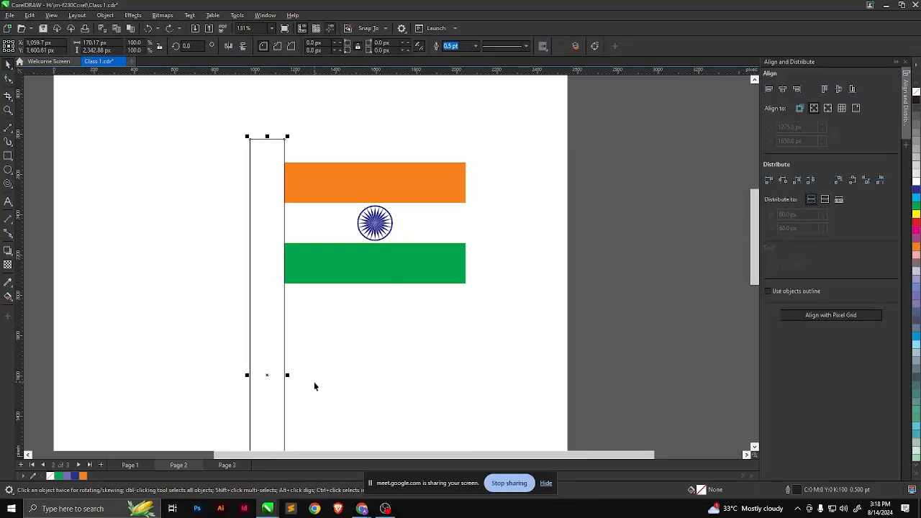
Try nesting centred, narrower copies inside the pole rectangle with widths of about 133, 92 and 47 px
left_click_drag(288, 375, 288, 347)
scroll(280, 372, "up", 3)
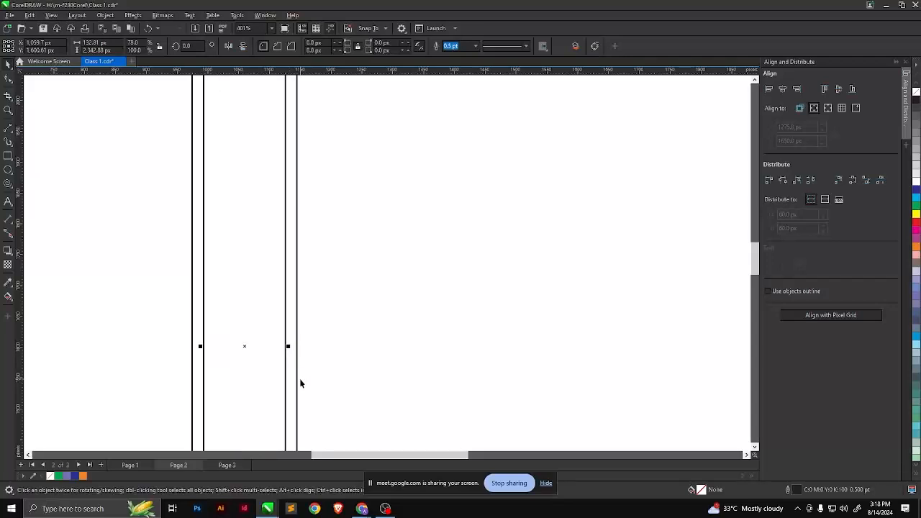
left_click_drag(288, 346, 275, 349)
key("ctrl+d")
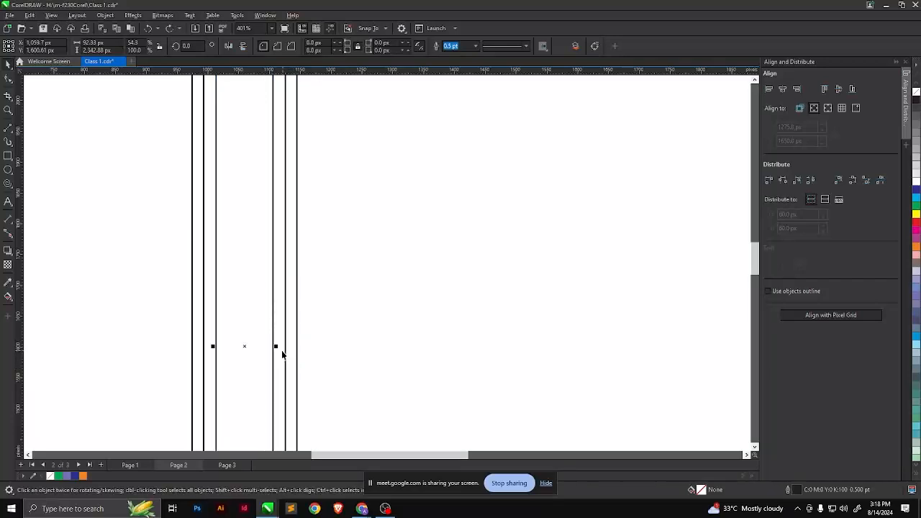
key("ctrl+c")
key("ctrl+v")
left_click_drag(276, 347, 262, 349)
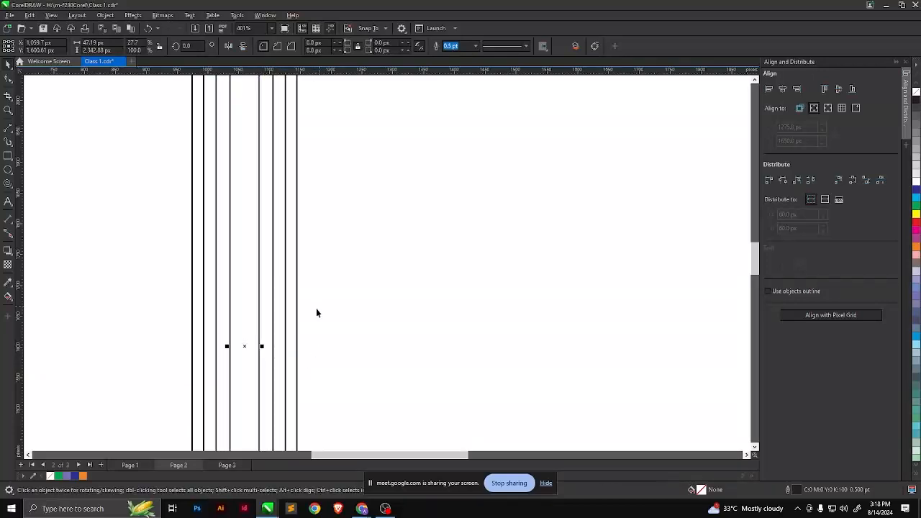
scroll(334, 339, "down", 4)
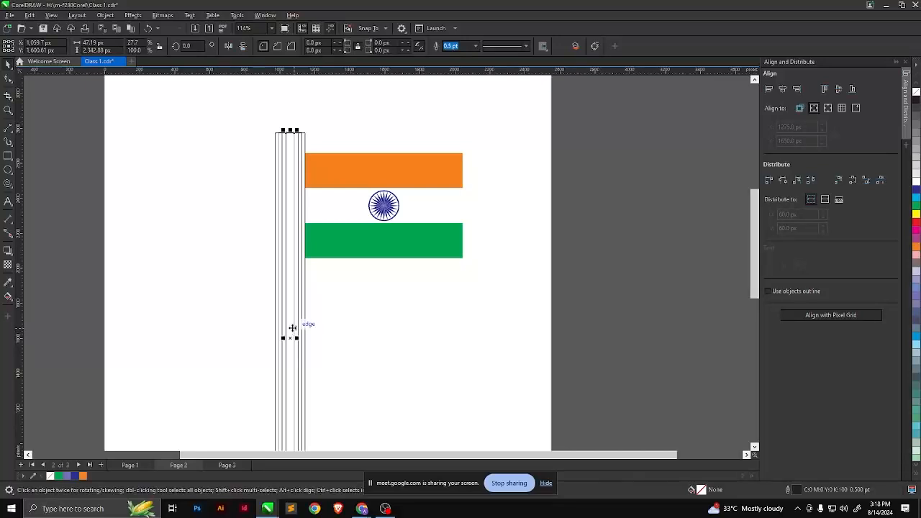
left_click(287, 325)
left_click(290, 329)
left_click(294, 336)
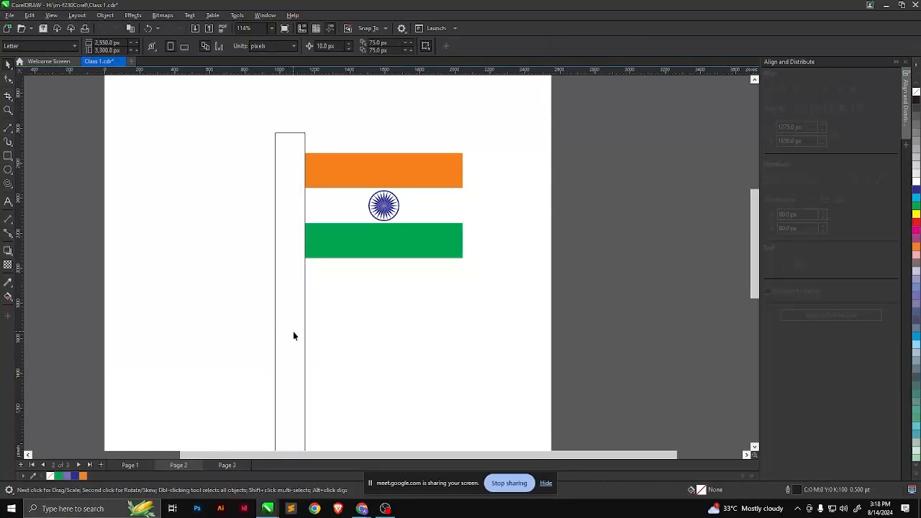
Make a centred copy of the pole rectangle about 134 px wide and repeat the narrowing duplication three times, down to about 24 px
left_click(295, 336)
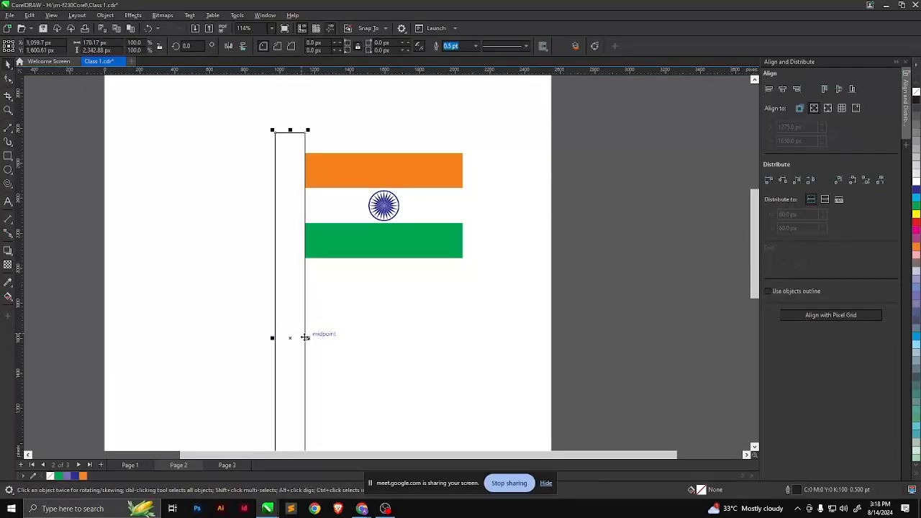
left_click(307, 349)
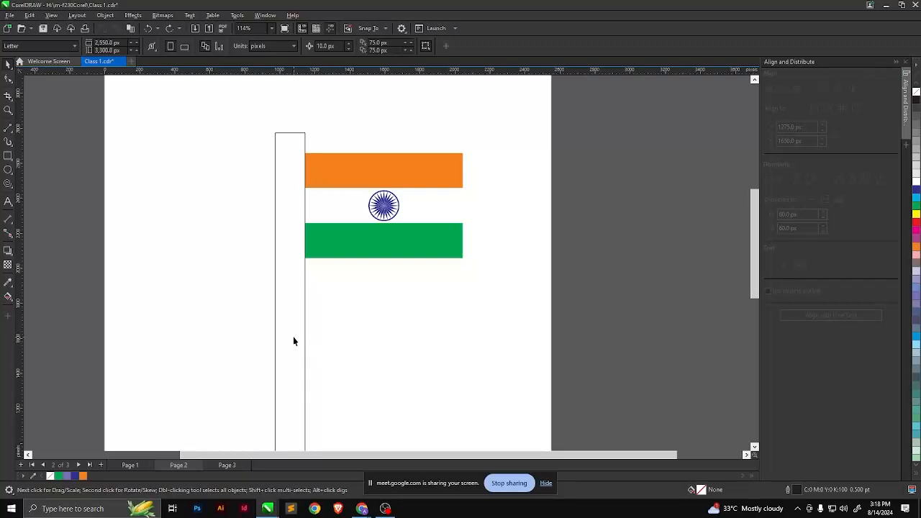
mouse_move(294, 337)
left_mouse_down()
mouse_move(258, 331)
mouse_move(308, 344)
left_mouse_up()
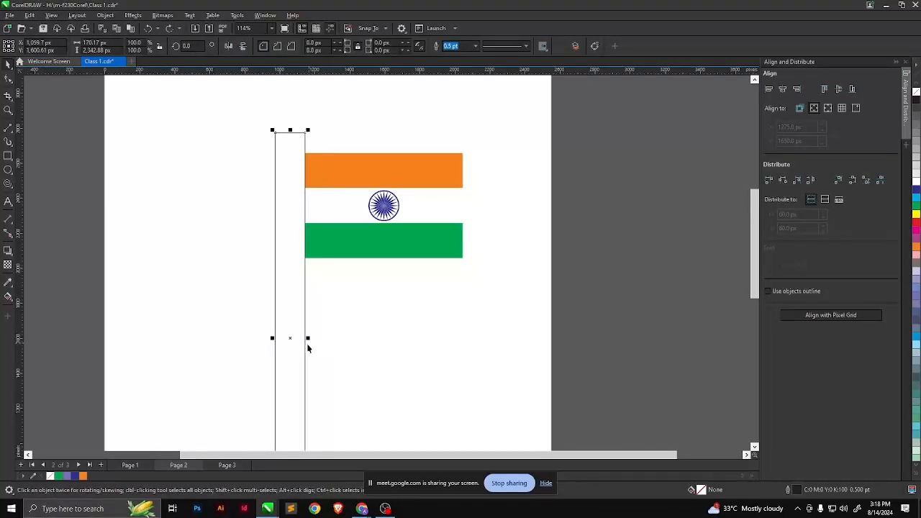
scroll(308, 349, "up", 5)
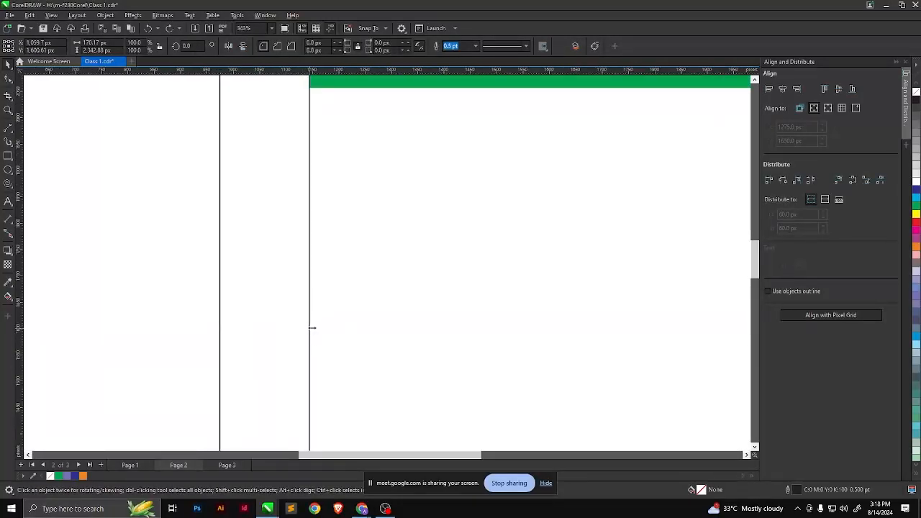
left_click_drag(312, 328, 302, 333)
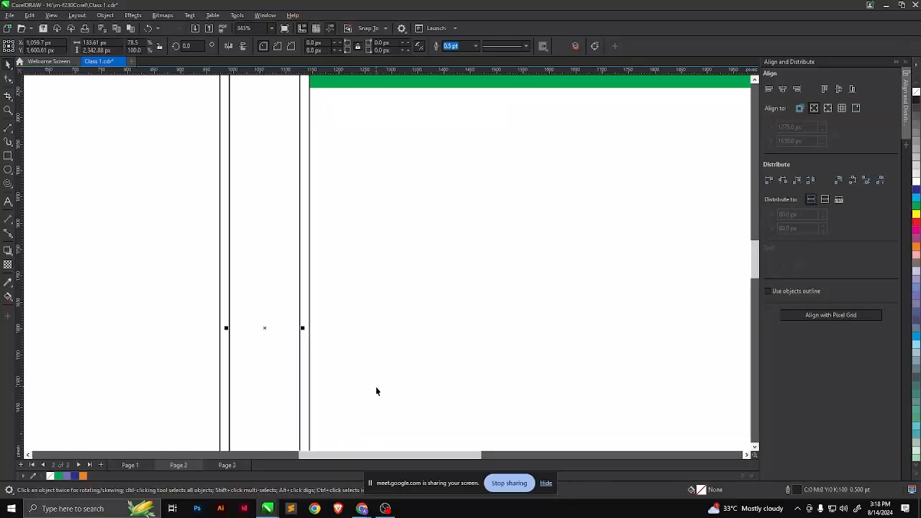
scroll(380, 389, "down", 4)
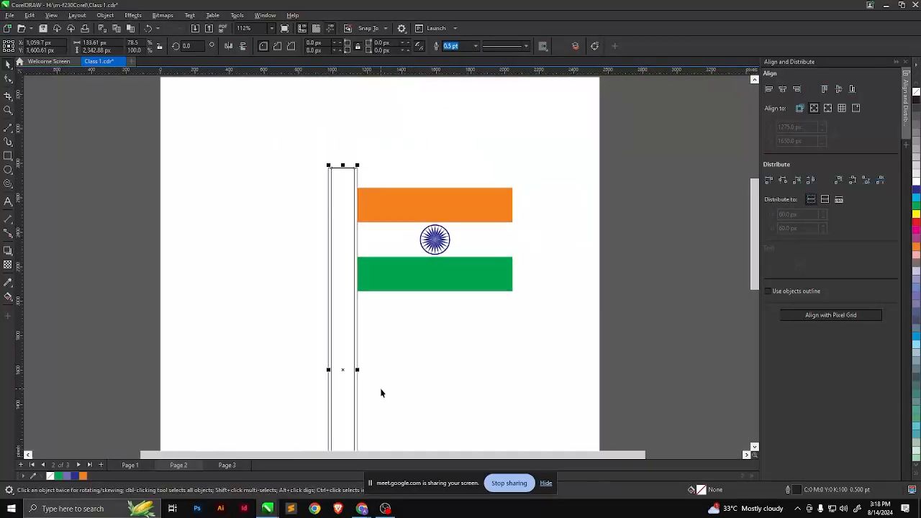
key("ctrl+r")
key("ctrl+r")
key("ctrl+r")
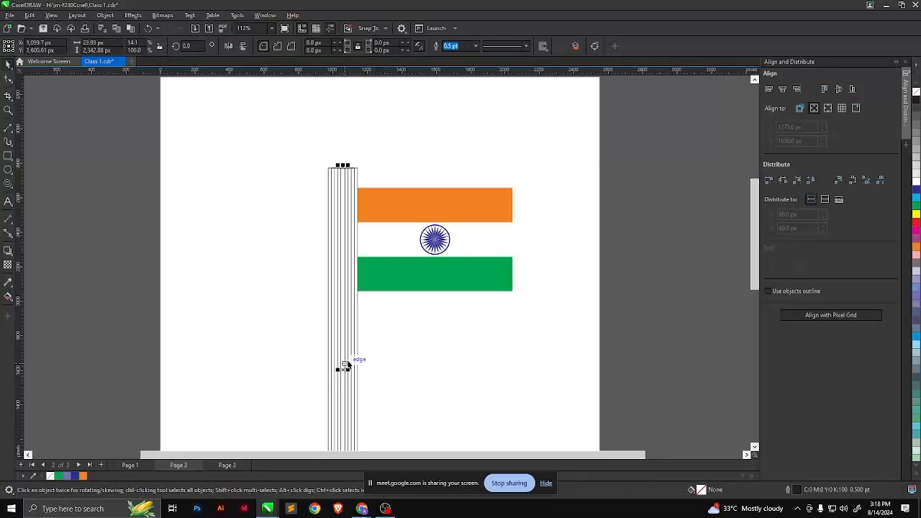
Fill the outermost pole rectangle with black (C:0 M:0 Y:0 K:100) and remove its outline
scroll(363, 386, "up", 4)
scroll(360, 386, "down", 2)
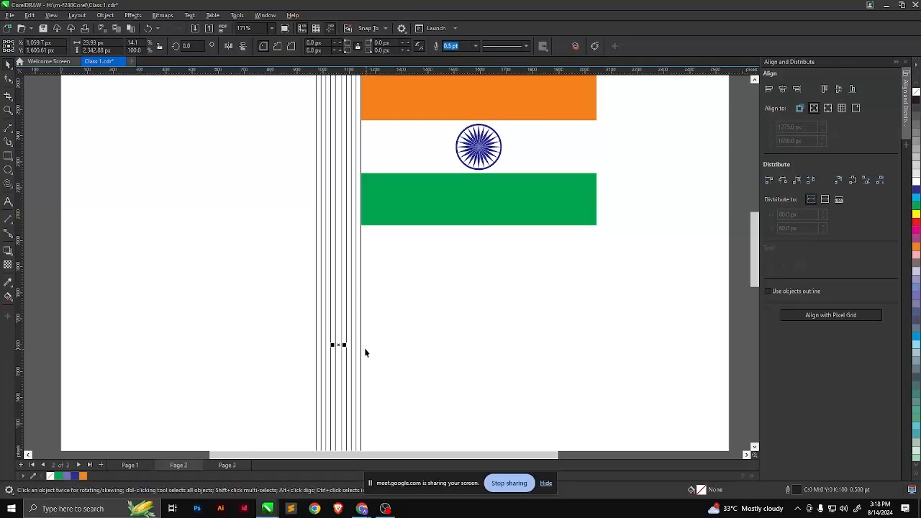
left_click(361, 345)
left_click(917, 101)
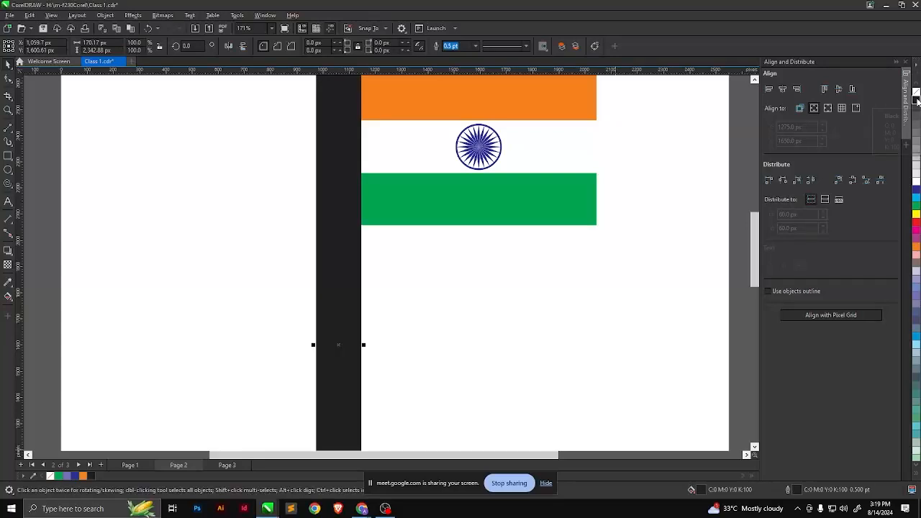
right_click(917, 92)
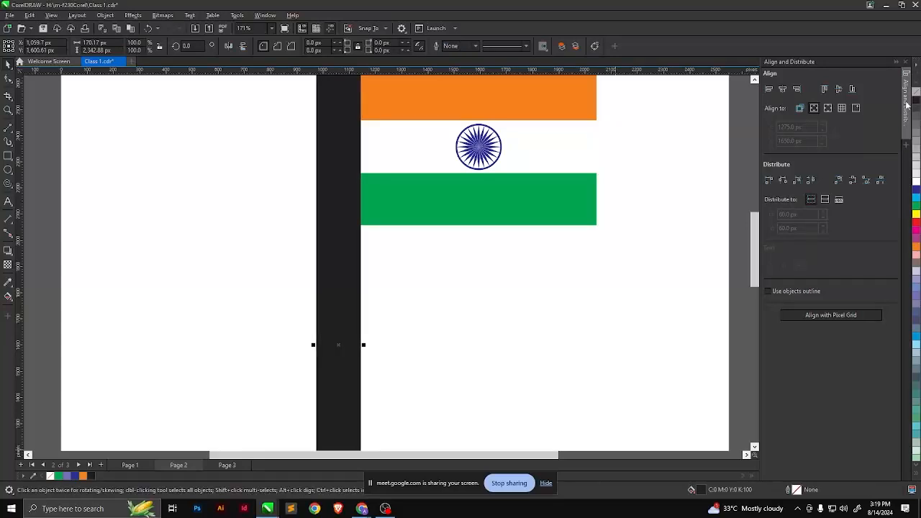
Fill the second pole rectangle, nested just inside the black one, with 90% black (C:0 M:0 Y:0 K:90)
left_click(356, 310)
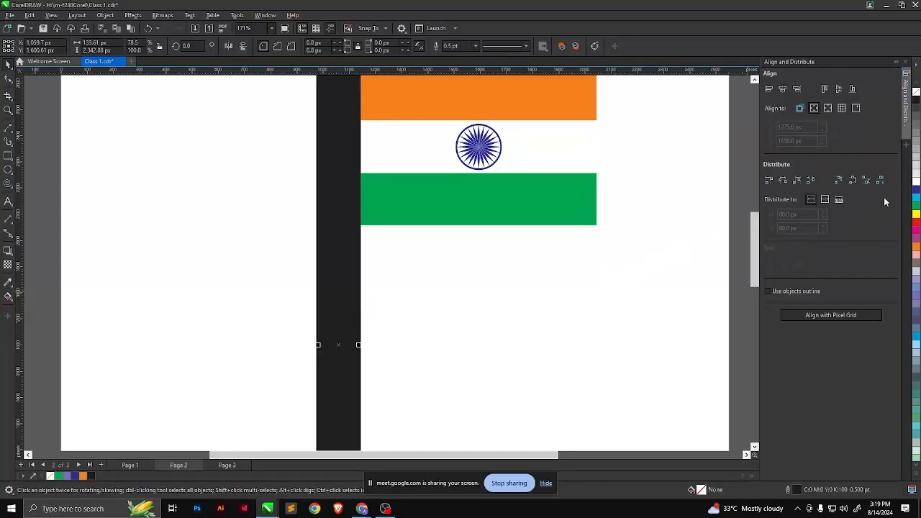
left_click(916, 108)
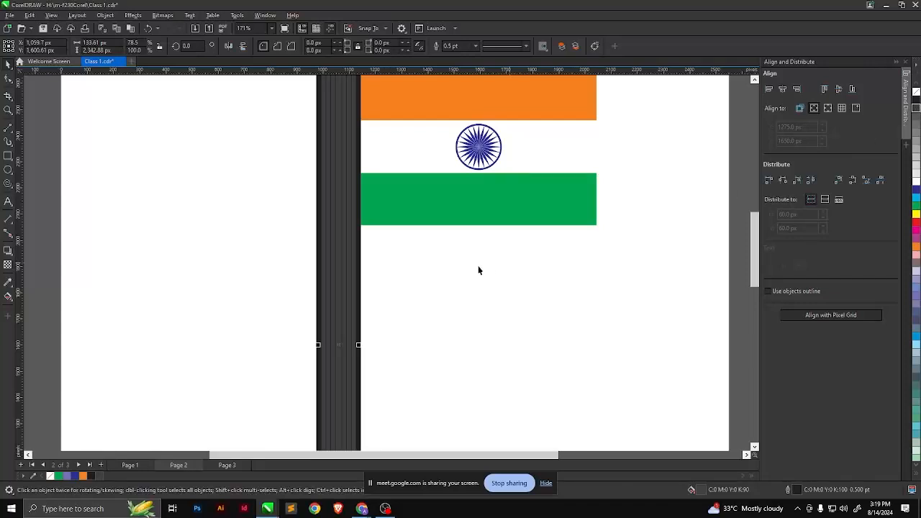
Remove the outline from the second pole rectangle, the 90% black one just inside the outermost
scroll(360, 281, "up", 2)
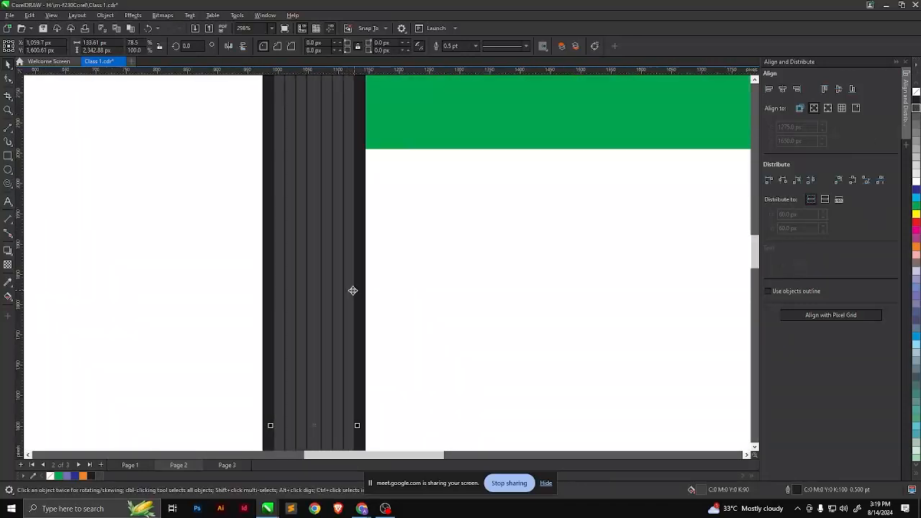
scroll(353, 290, "up", 1)
right_click(916, 91)
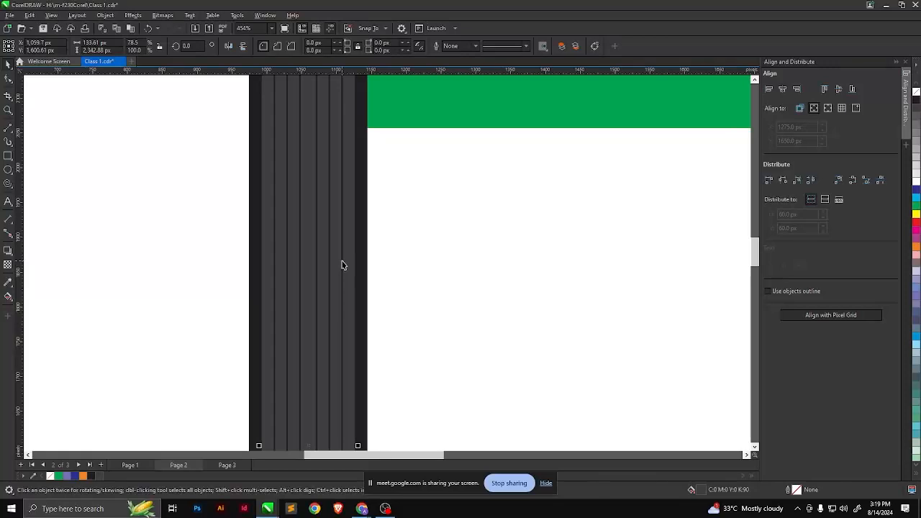
Select the innermost pole rectangle and examine the nested strips and their outlines up close
left_click(311, 270)
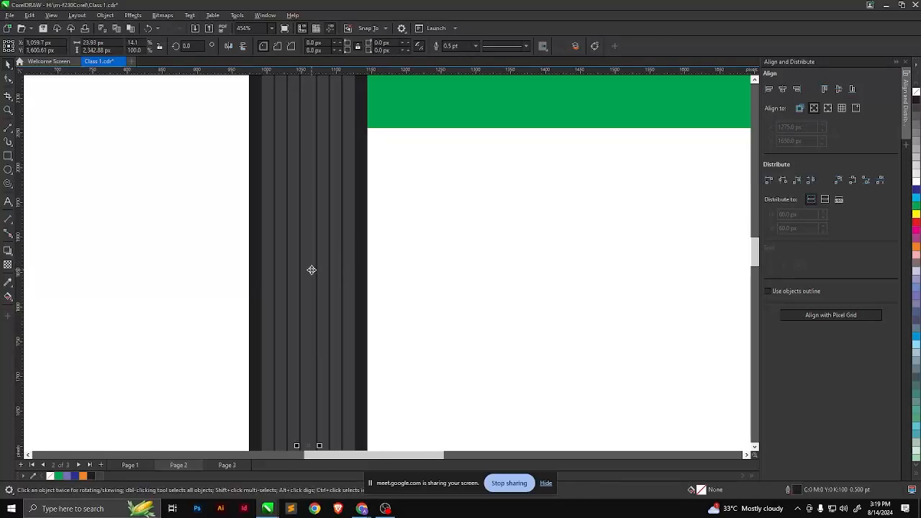
scroll(332, 299, "down", 2)
scroll(303, 333, "up", 3)
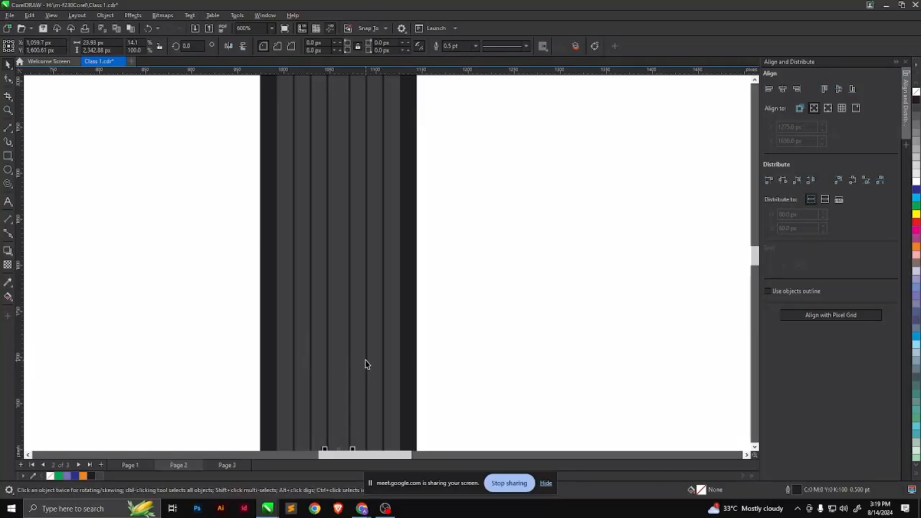
scroll(345, 343, "up", 1)
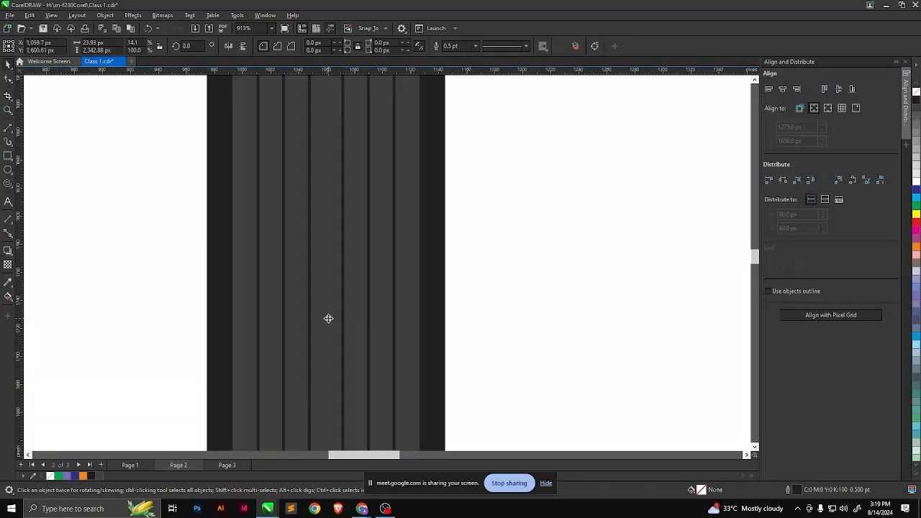
left_click(329, 319)
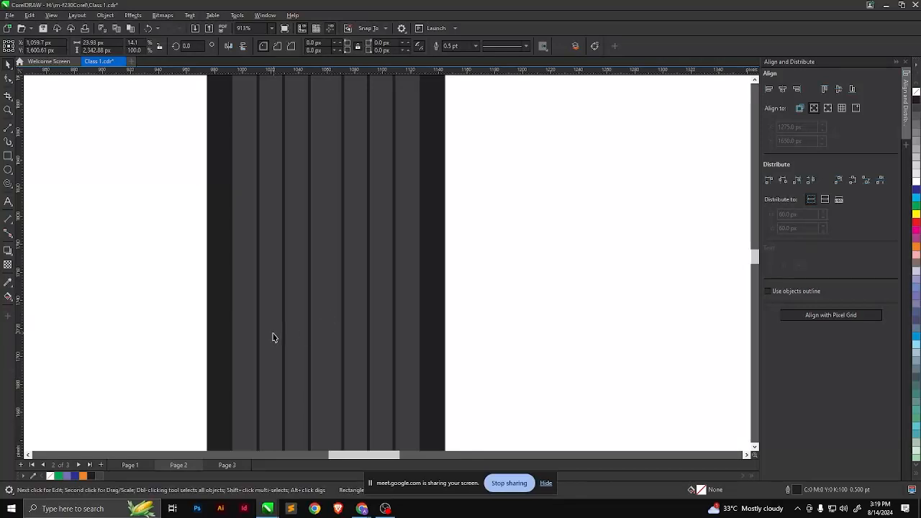
scroll(335, 342, "down", 3)
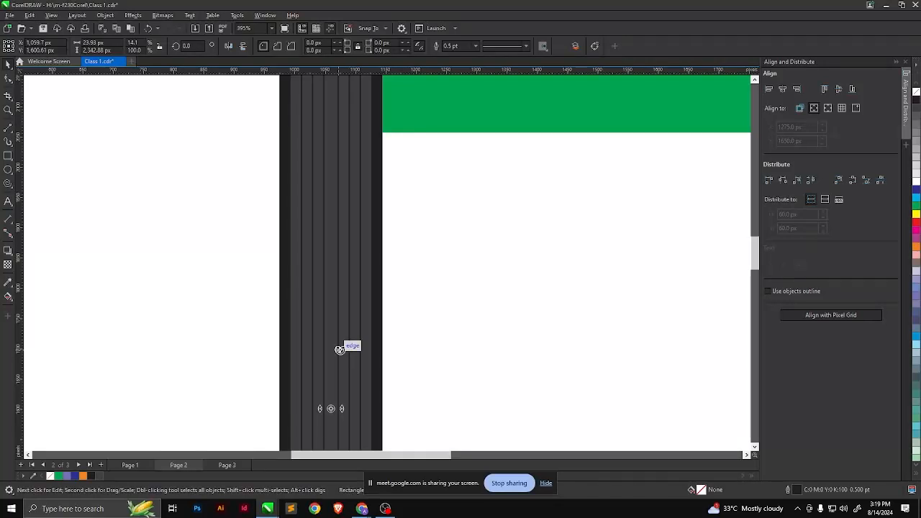
scroll(343, 352, "up", 2)
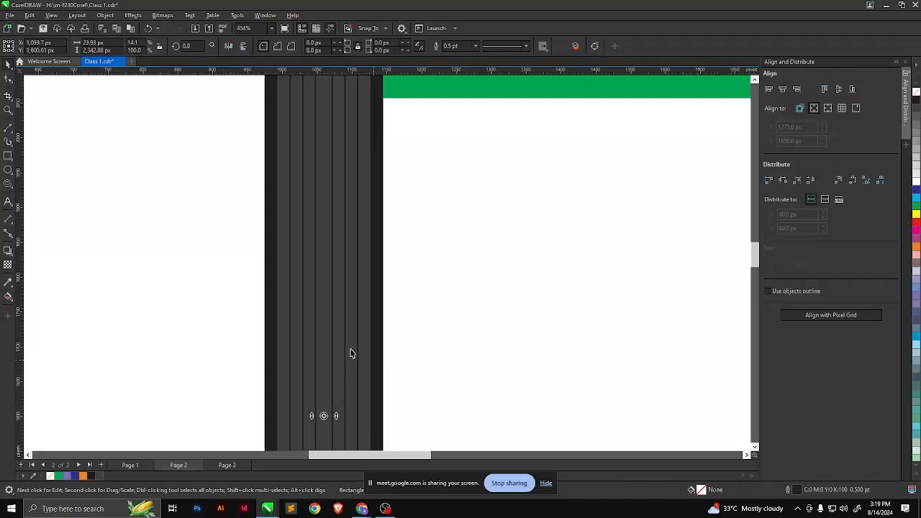
scroll(316, 342, "up", 1)
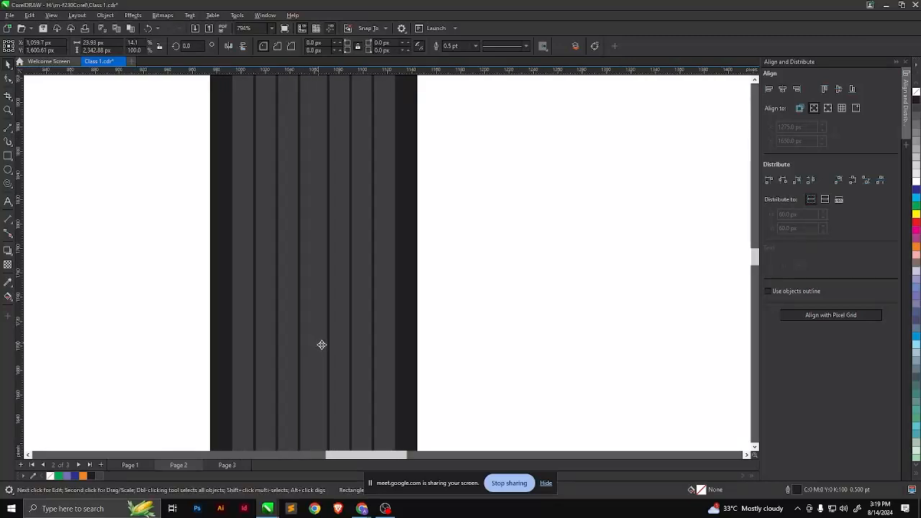
scroll(319, 344, "down", 5)
scroll(319, 335, "up", 1)
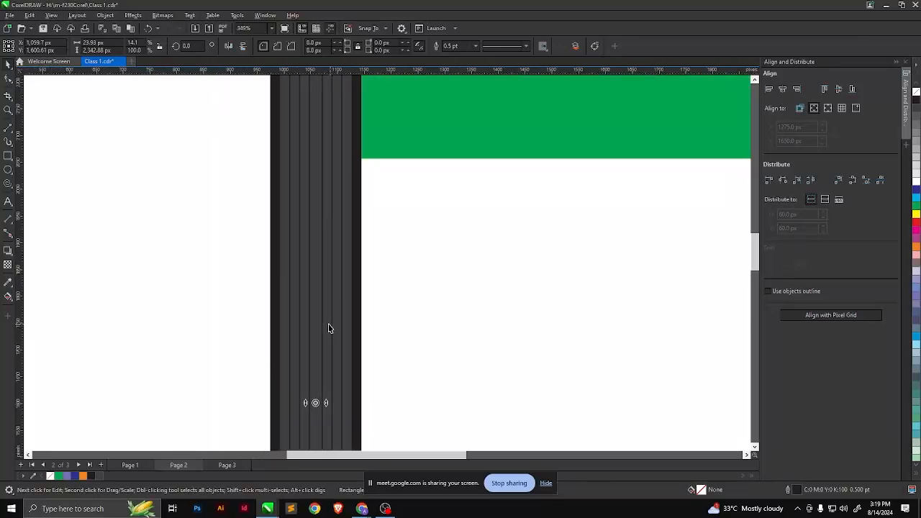
Try moving the innermost rectangle out of the pole and narrowing it, undoing each change
left_click(295, 329)
left_click_drag(295, 330, 225, 325)
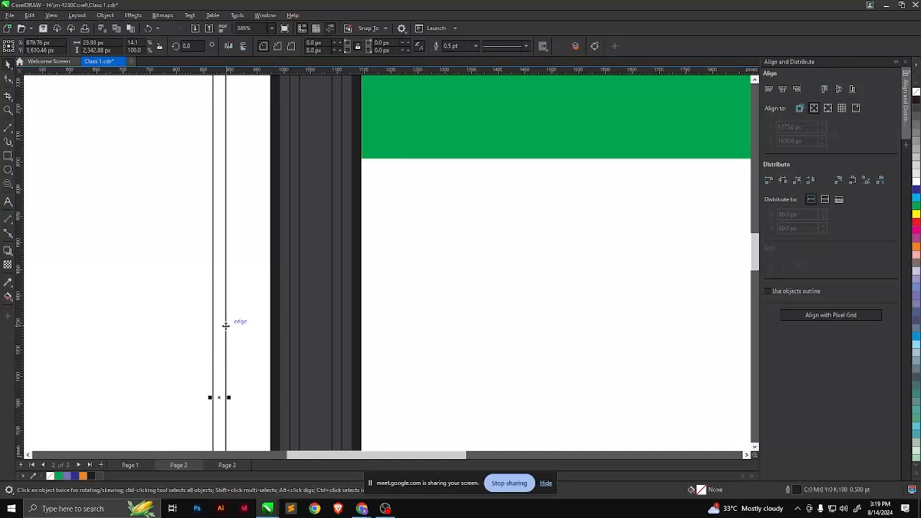
key("ctrl+z")
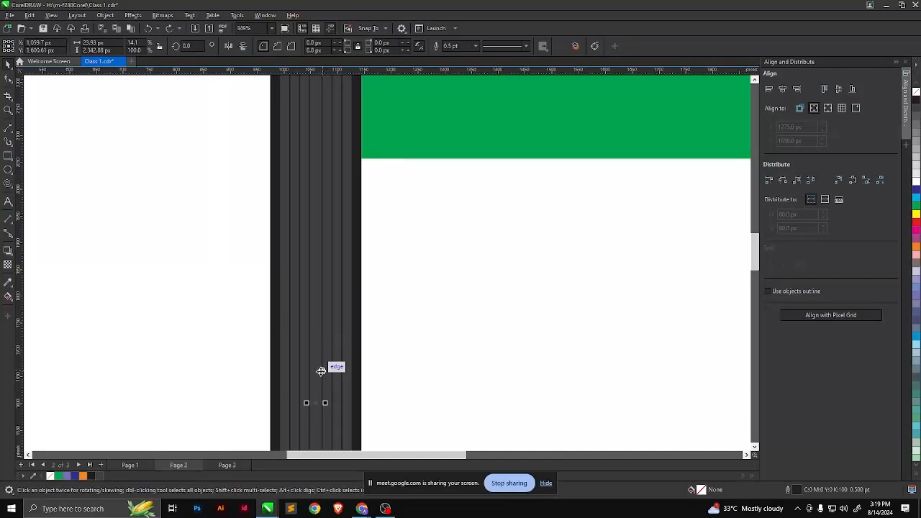
scroll(325, 403, "up", 2)
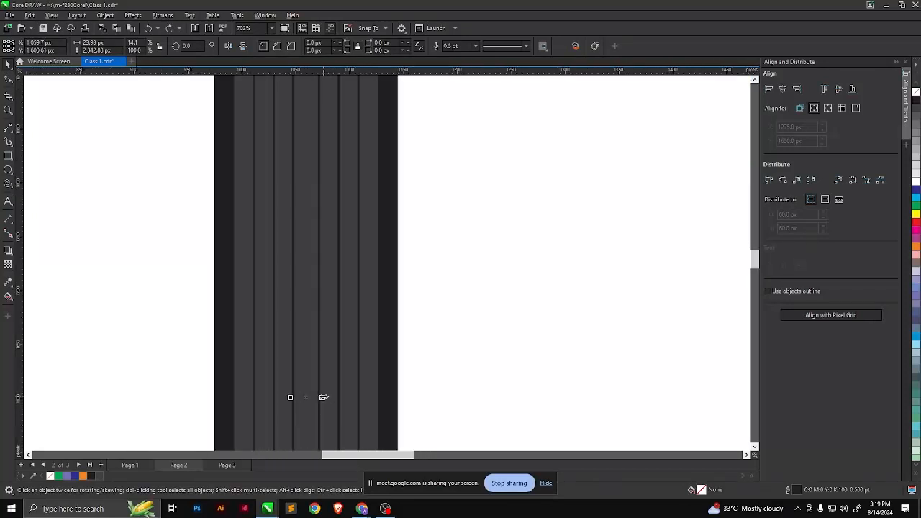
left_click_drag(324, 398, 308, 395)
key("ctrl+z")
scroll(313, 326, "down", 2)
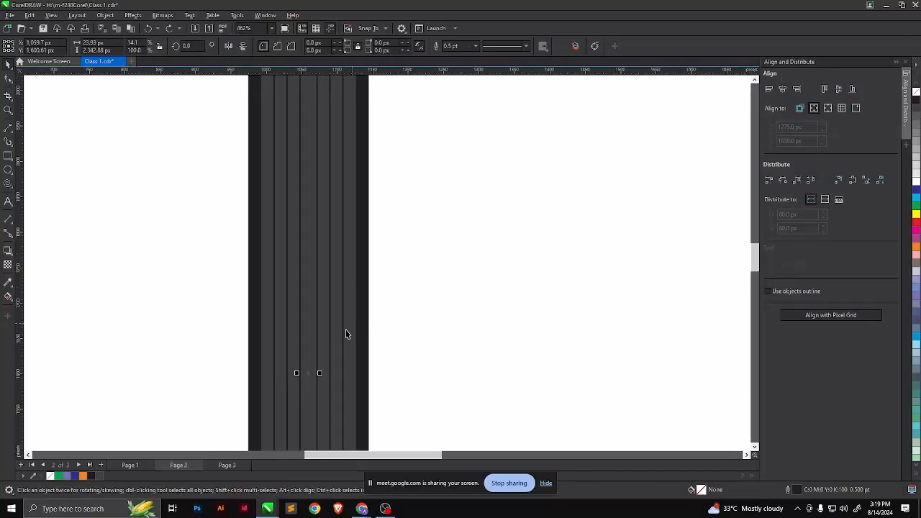
Fill the third pole rectangle with 60% black, the fourth with light grey, and the innermost with 10% black
left_click(350, 344)
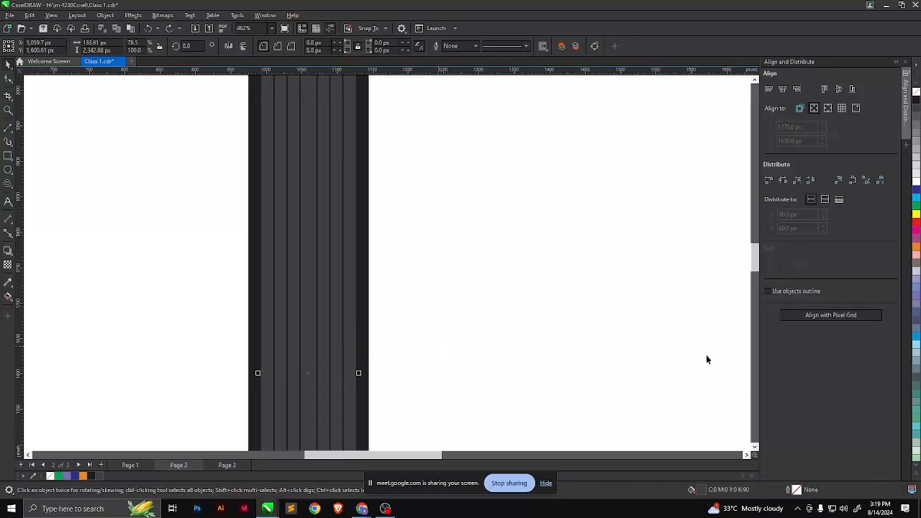
left_click(339, 323)
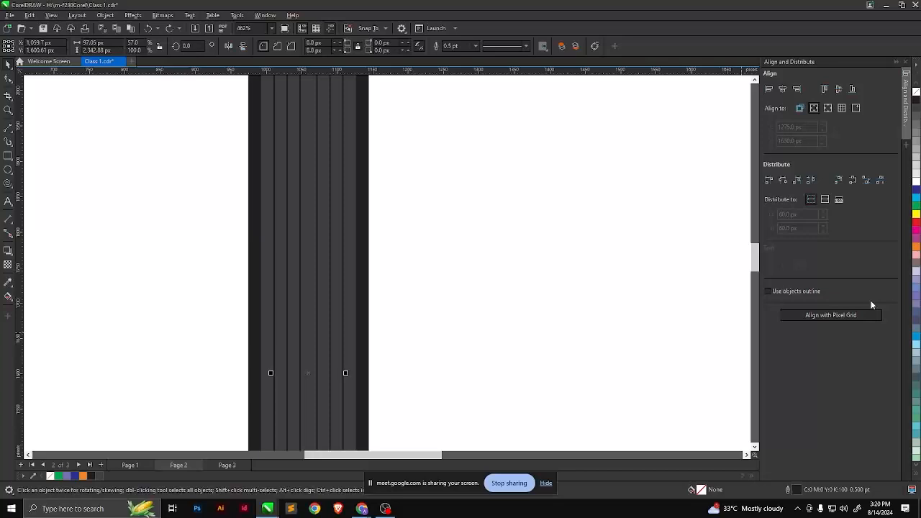
left_click(916, 133)
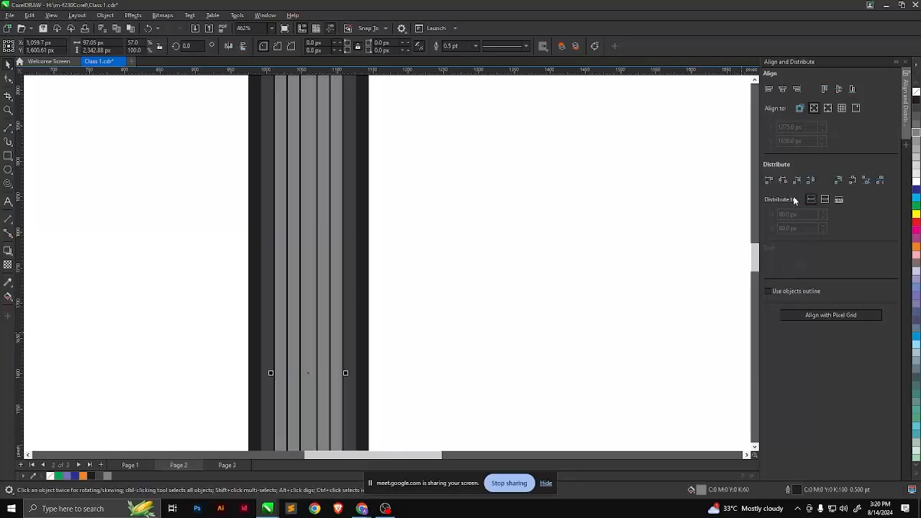
left_click(324, 328)
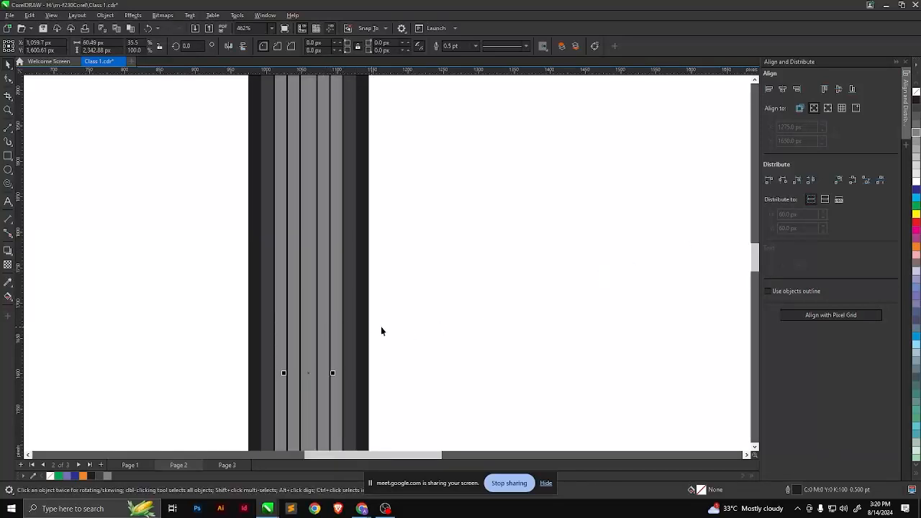
left_click(918, 158)
left_click(306, 334)
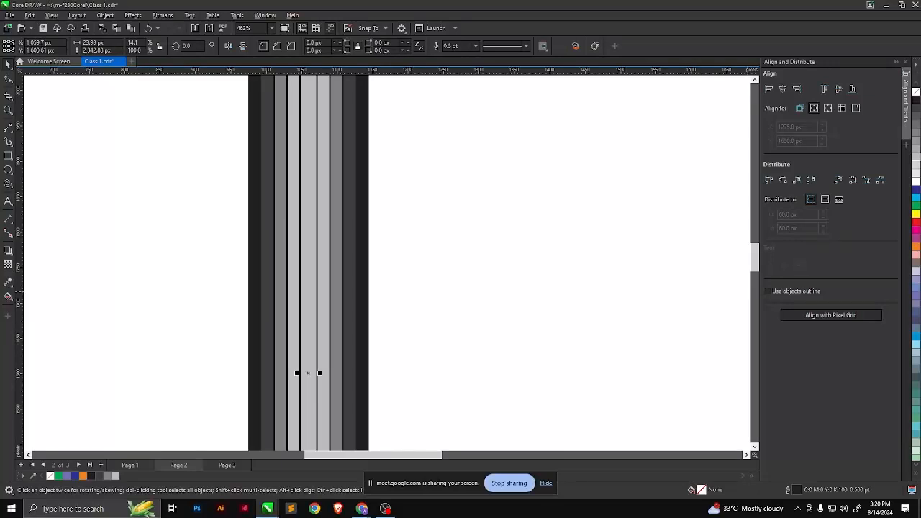
left_click(917, 173)
Select all the nested pole rectangles together and remove their outlines
scroll(398, 296, "down", 5)
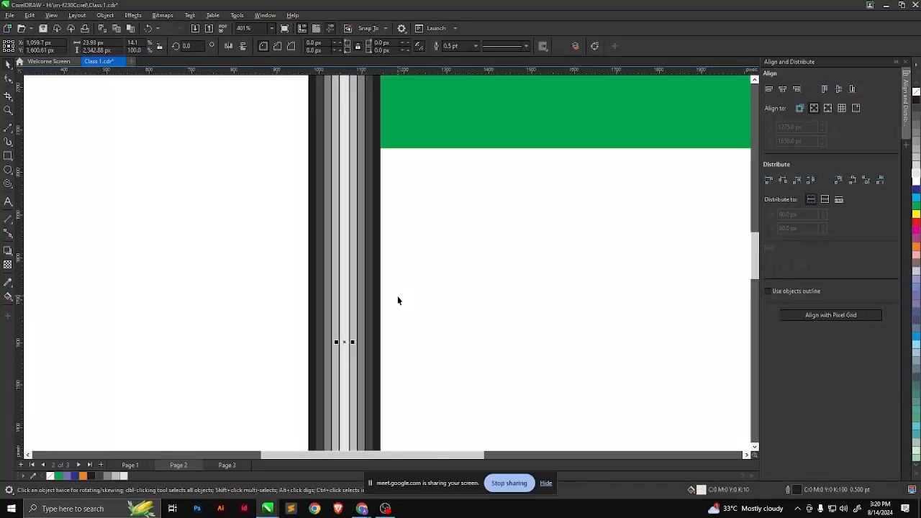
scroll(401, 307, "down", 2)
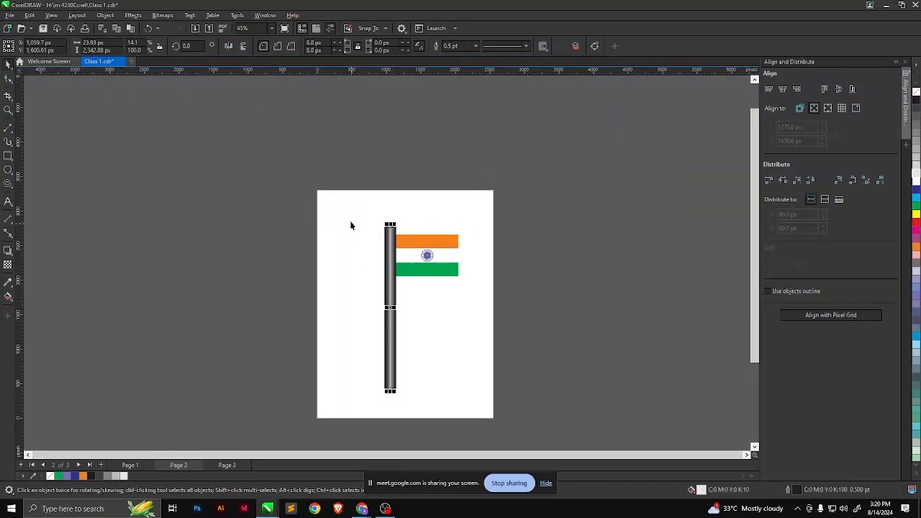
left_click_drag(358, 211, 413, 413)
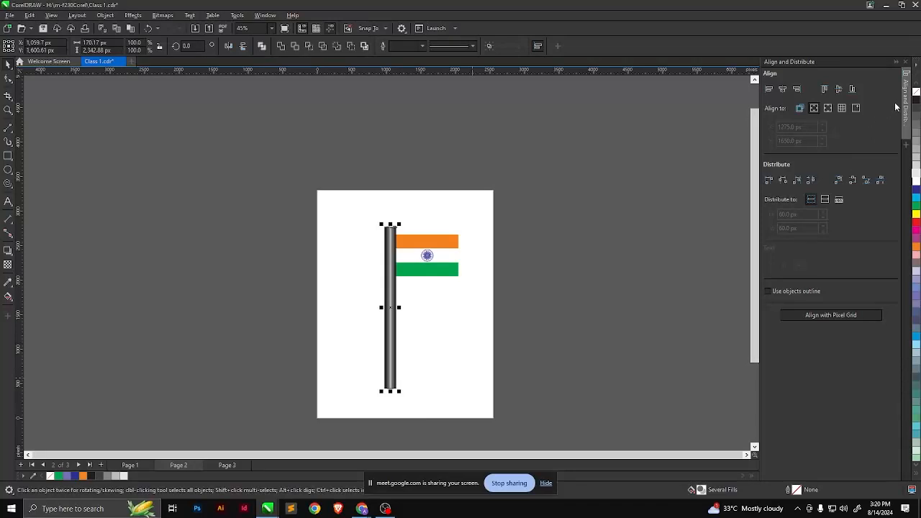
right_click(917, 93)
left_click(450, 323)
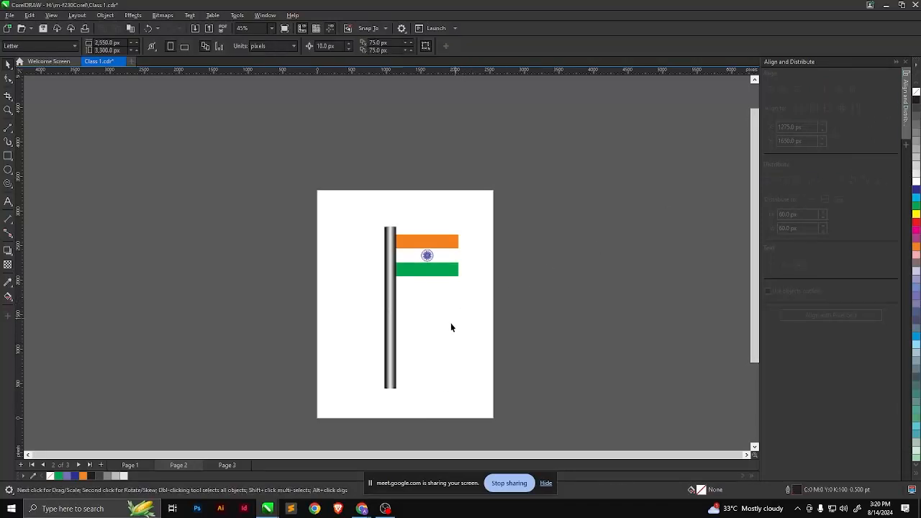
Select the whole pole and narrow it about its centre to about 93 px wide, keeping its height
scroll(417, 384, "up", 3)
scroll(417, 384, "down", 1)
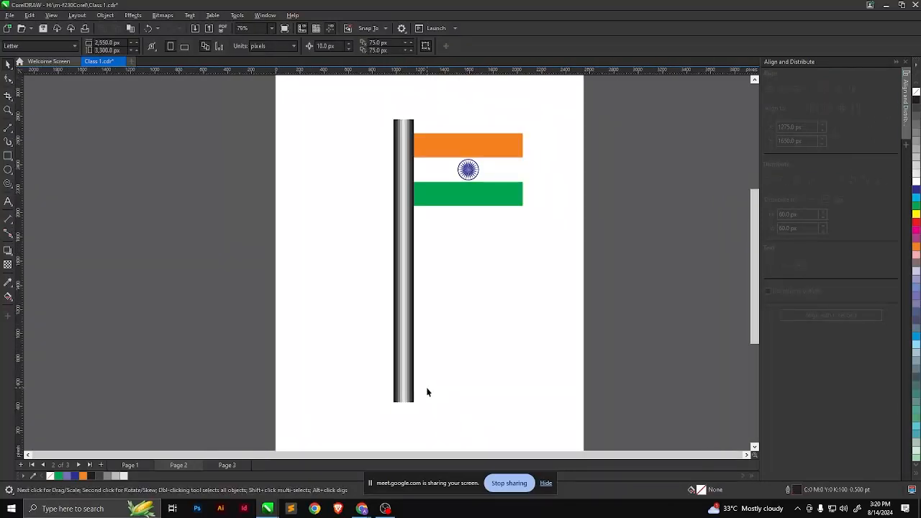
scroll(427, 388, "down", 1)
left_click_drag(435, 430, 381, 162)
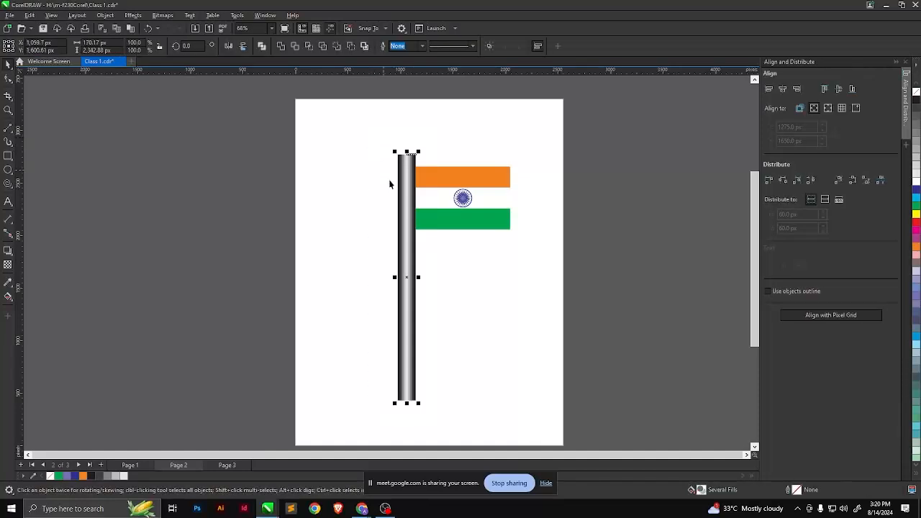
scroll(421, 285, "up", 2)
scroll(432, 291, "up", 2)
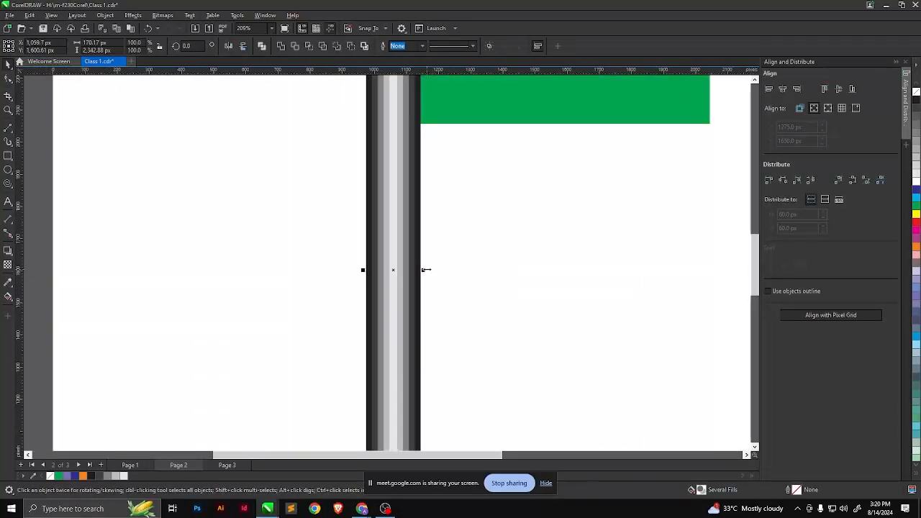
left_click_drag(427, 269, 454, 417)
left_click(446, 277)
scroll(446, 277, "down", 5)
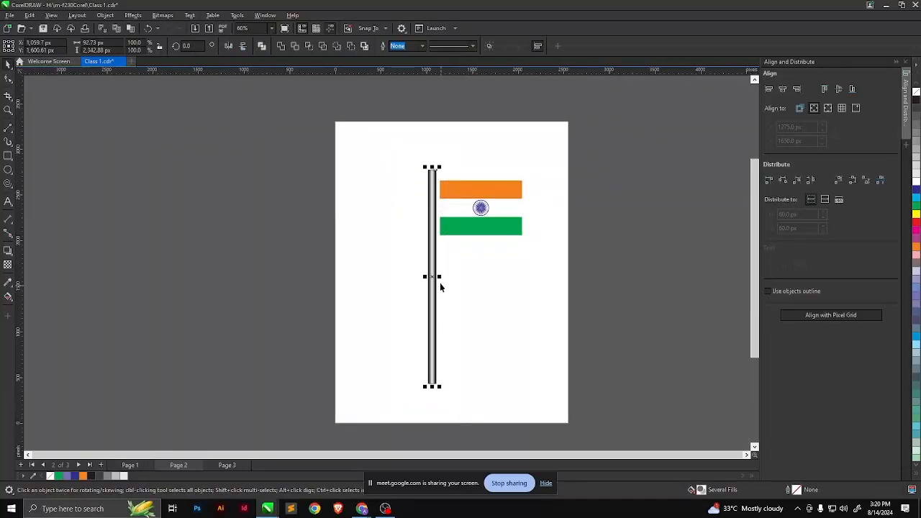
Move the narrowed pole right and slightly up so that it meets the flag's left edge
scroll(427, 254, "up", 2)
left_click_drag(426, 253, 432, 254)
left_click(485, 336)
scroll(485, 335, "down", 1)
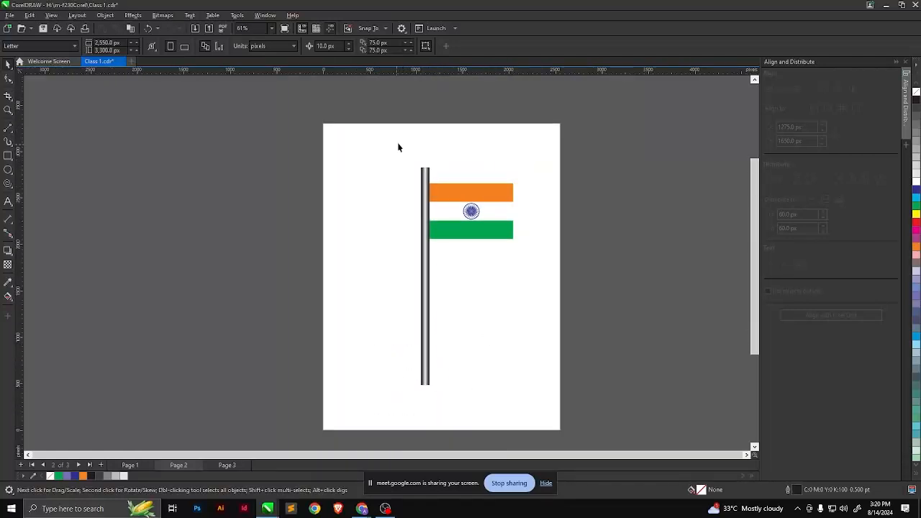
Shorten the whole pole from its bottom end to a height of about 1,827 px
left_click_drag(399, 146, 437, 427)
left_click_drag(427, 394, 427, 331)
Examine up close how the pole's strips shade from black edges to a light centre
scroll(427, 300, "up", 4)
scroll(426, 301, "up", 4)
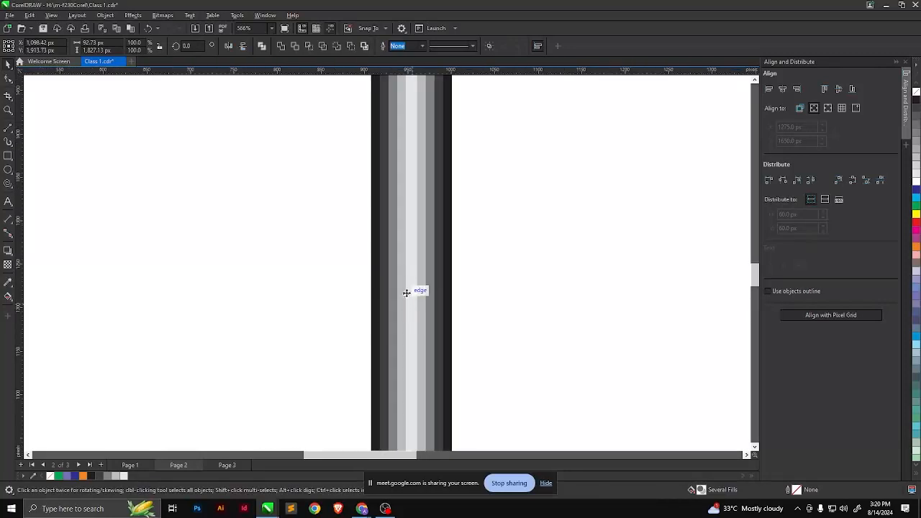
scroll(417, 298, "up", 3)
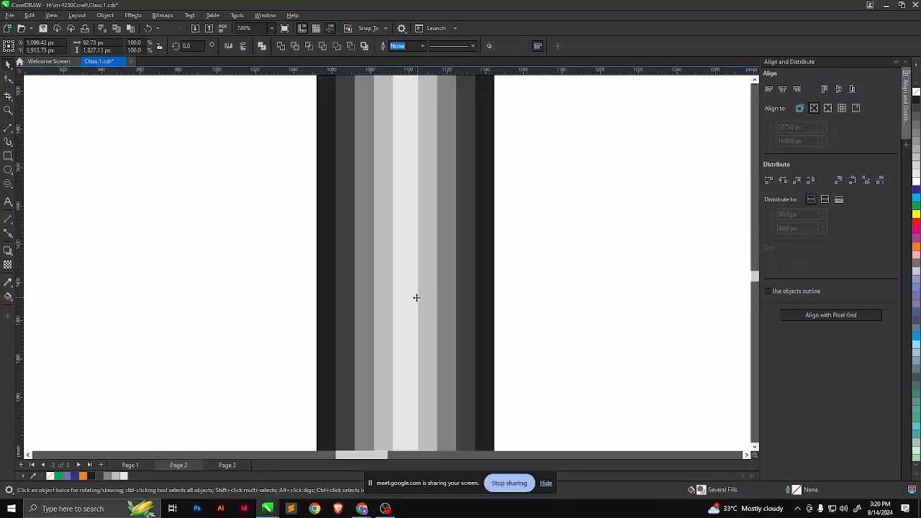
scroll(417, 298, "up", 4)
scroll(419, 301, "down", 2)
scroll(504, 308, "down", 2)
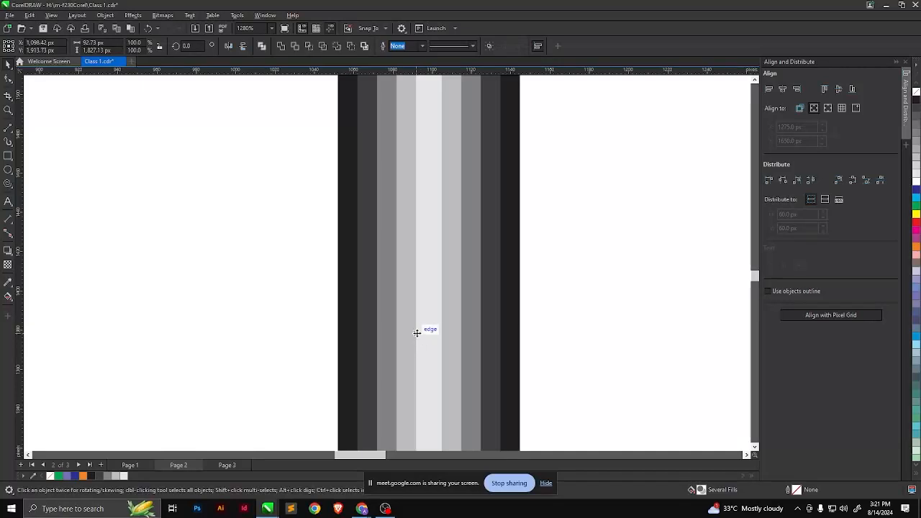
scroll(421, 334, "down", 3)
scroll(409, 326, "down", 6)
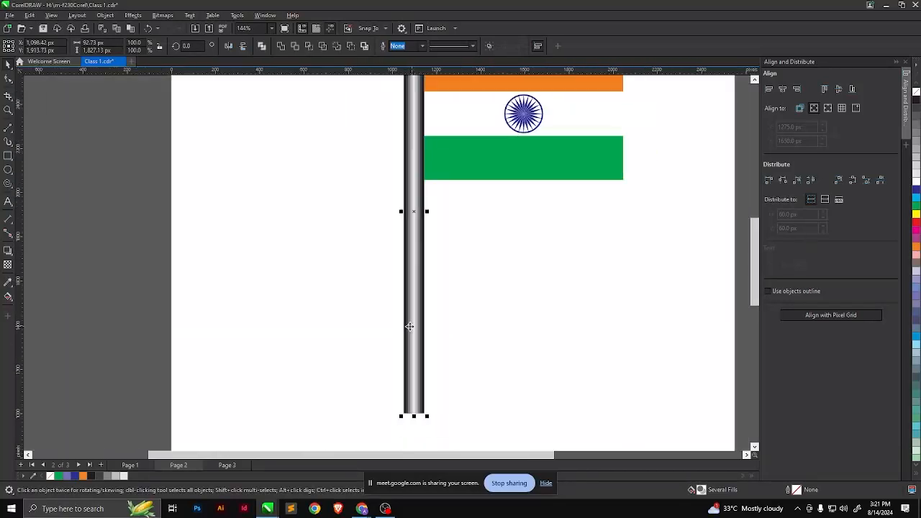
Select all the flag's parts and move them straight up, closer to the top of the pole
left_click(523, 309)
left_click_drag(504, 185, 367, 320)
left_click_drag(467, 244, 463, 236)
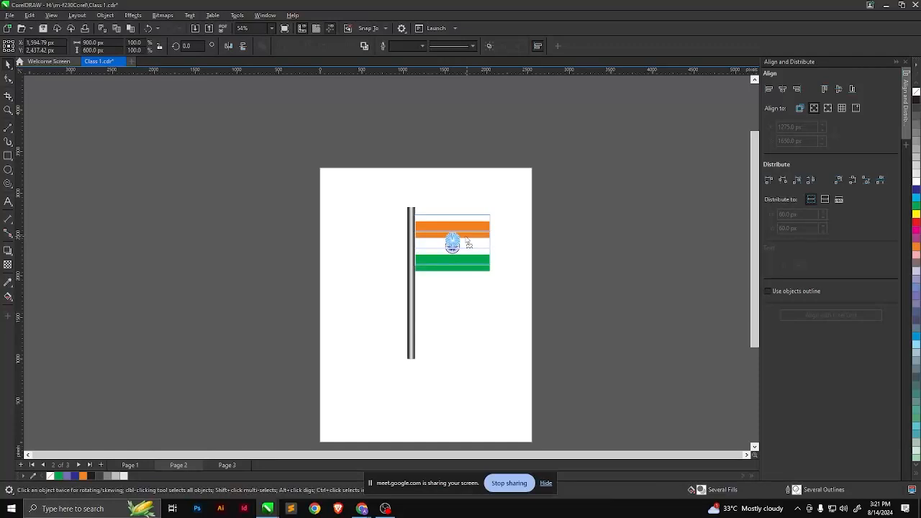
left_click(465, 305)
left_click_drag(501, 203, 356, 303)
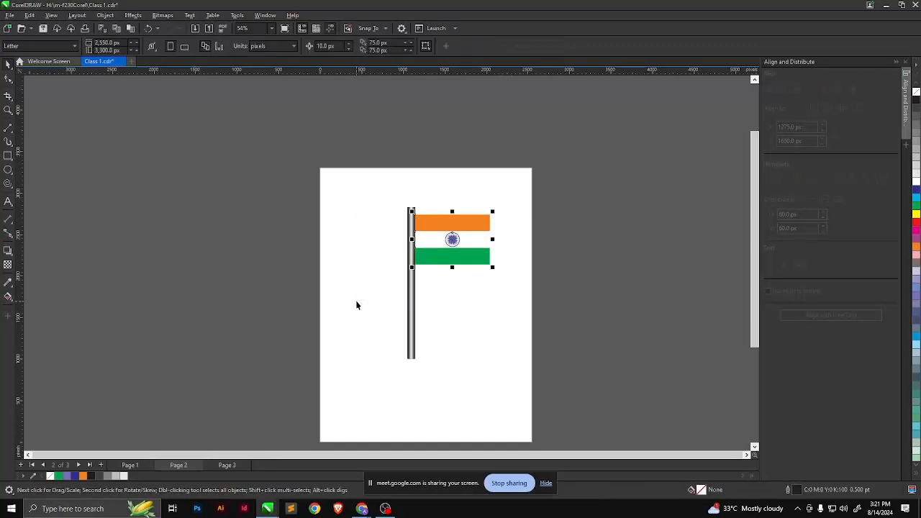
left_click(504, 337)
scroll(417, 408, "up", 1)
scroll(416, 408, "up", 1)
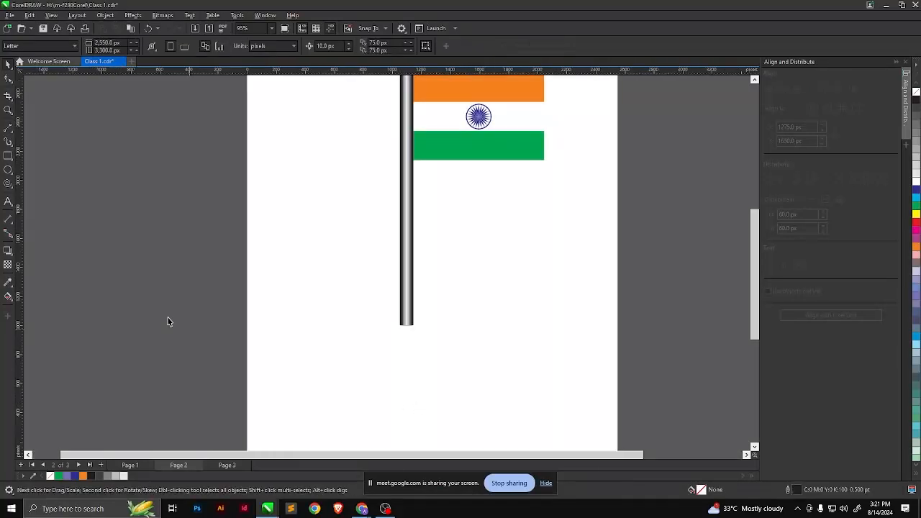
Draw a flat ellipse about 769 by 235 px centred on the pole's bottom end and fill it black
left_click(11, 172)
scroll(407, 350, "up", 2)
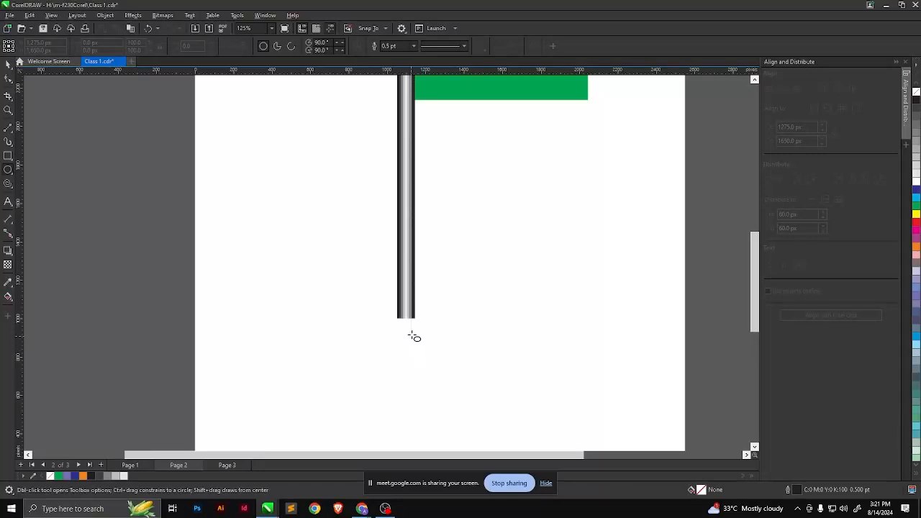
left_click_drag(406, 319, 481, 344)
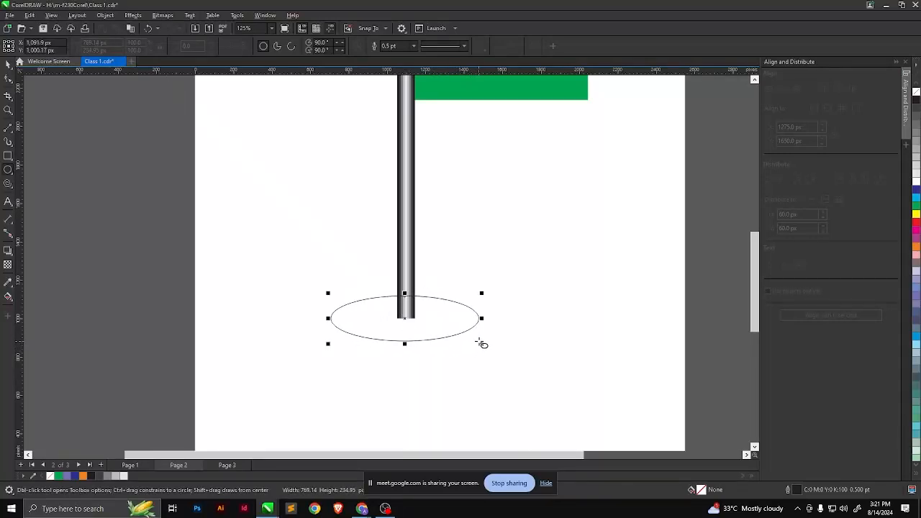
left_click(8, 63)
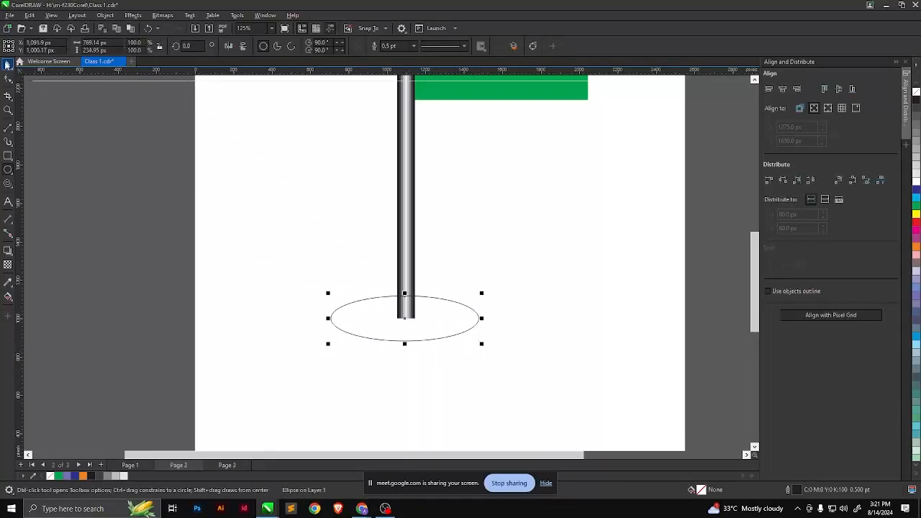
right_click(438, 326)
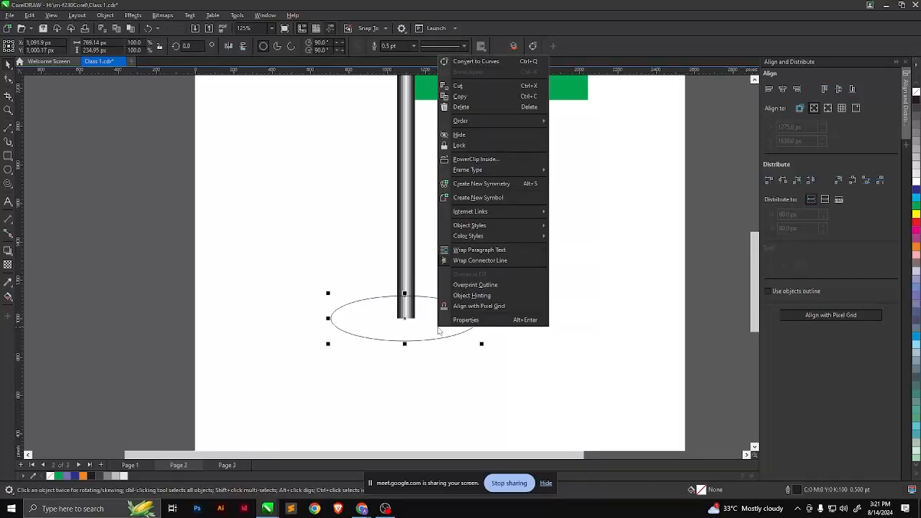
left_click(917, 100)
Place the black ellipse behind the flagpole in the stacking order
right_click(441, 318)
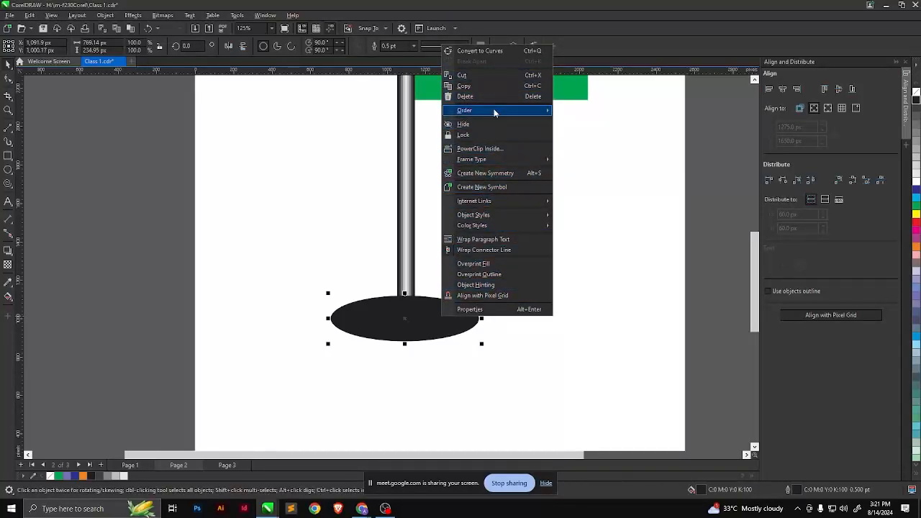
mouse_move(504, 110)
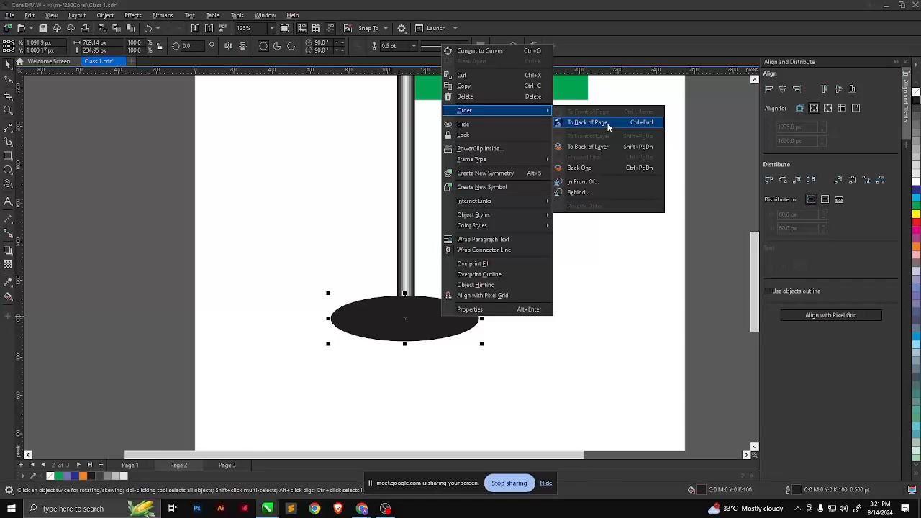
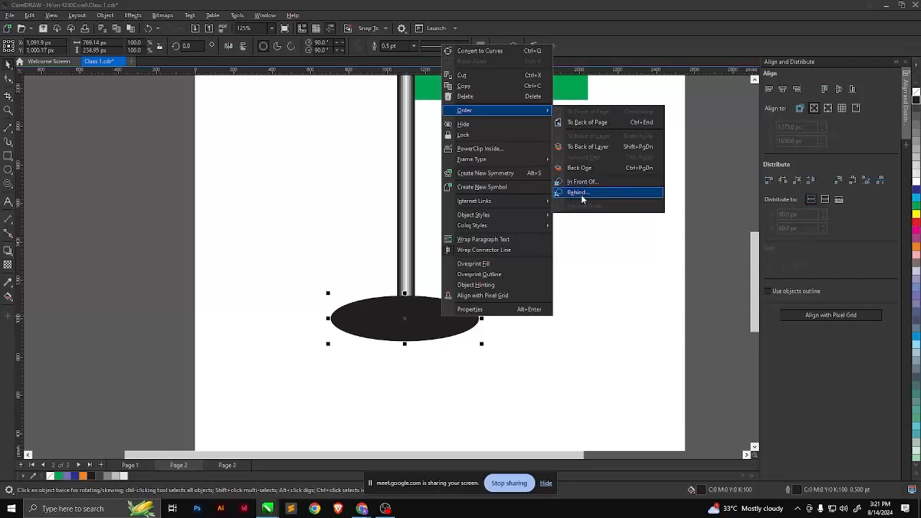
left_click(581, 193)
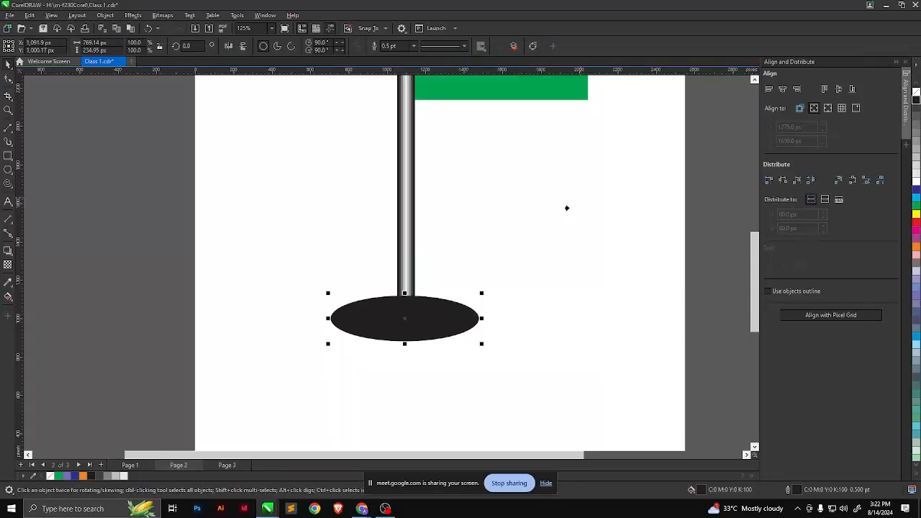
left_click(398, 291)
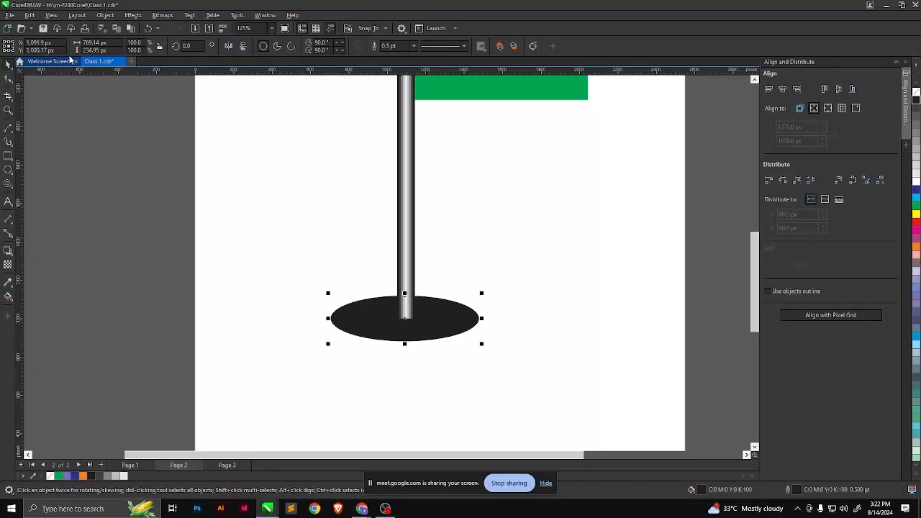
Add two smaller concentric copies of the ellipse, about 459 by 140 px in 60% black and about 148 by 45 px in 10% black
left_click(437, 324)
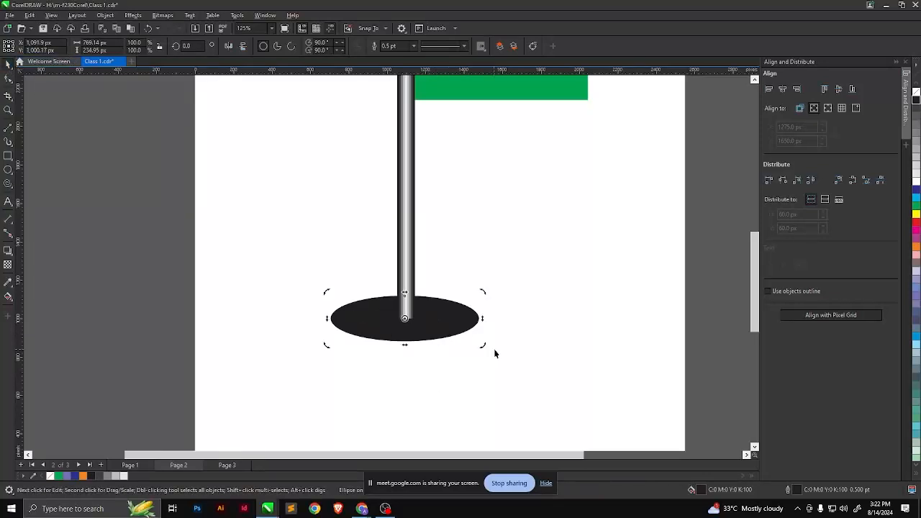
left_click(438, 310)
mouse_move(483, 346)
left_mouse_down()
mouse_move(465, 330)
mouse_move(475, 337)
left_mouse_up()
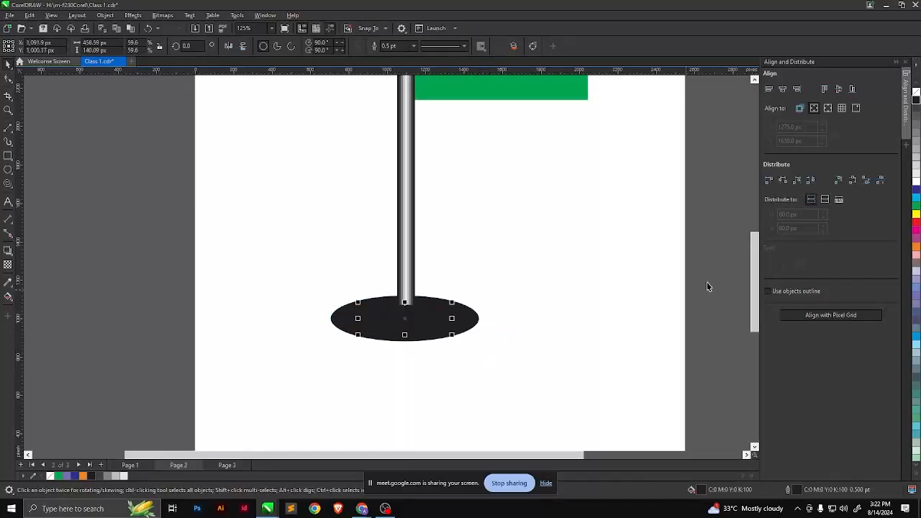
left_click(917, 136)
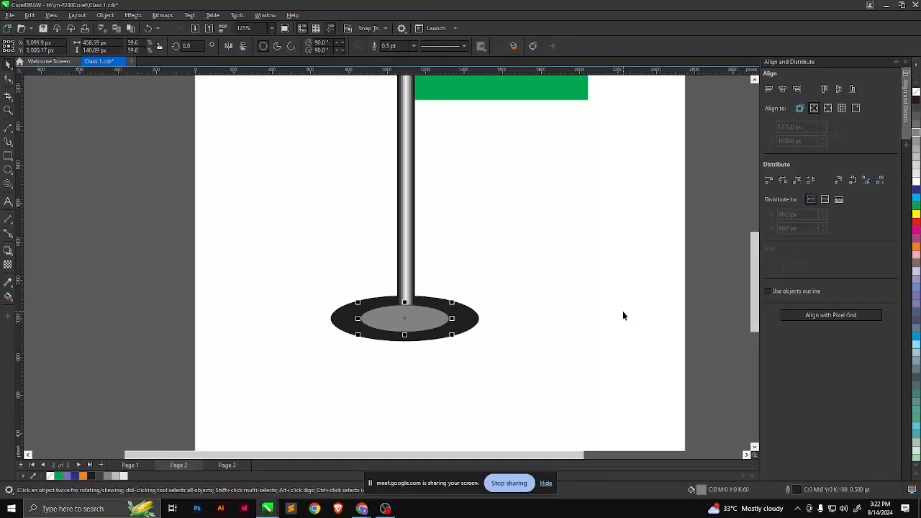
key("ctrl+d")
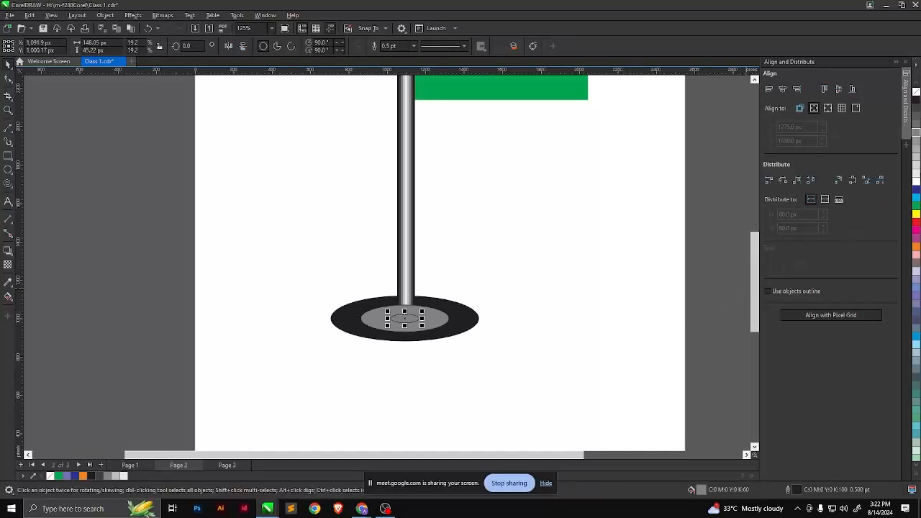
left_click(917, 180)
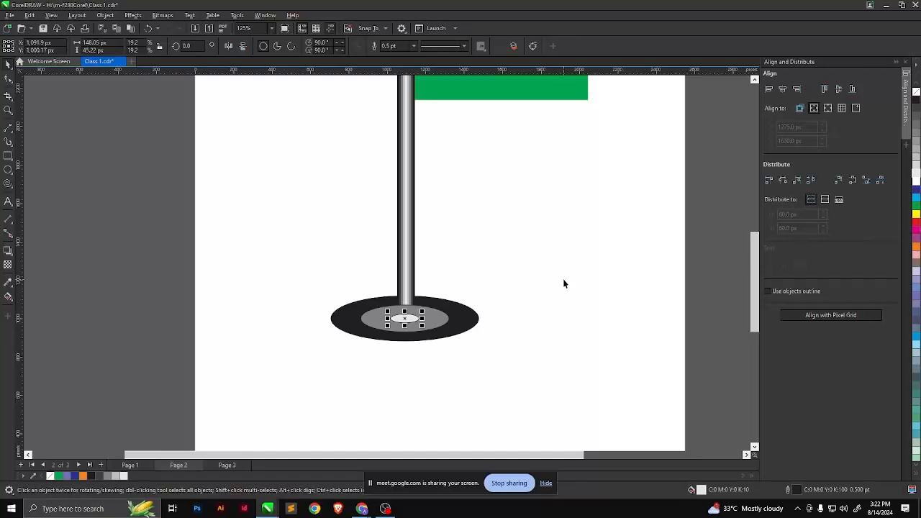
Move the three base ellipses together slightly up and send them to the back of the page
left_click(521, 288)
left_click_drag(520, 261, 326, 350)
left_click_drag(453, 325, 457, 314)
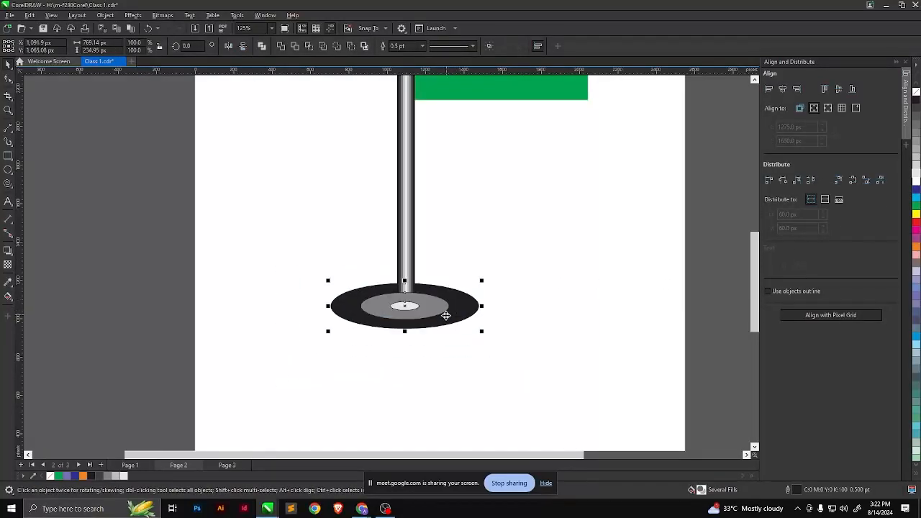
right_click(428, 312)
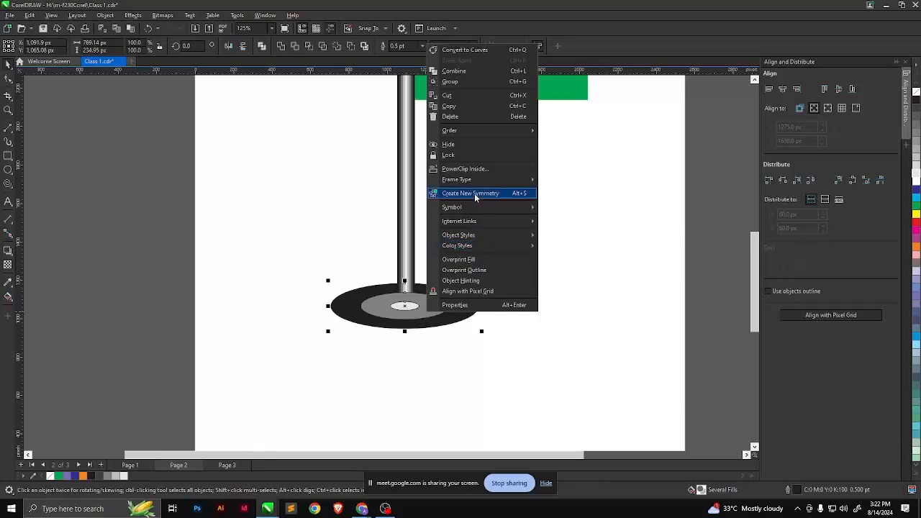
mouse_move(481, 131)
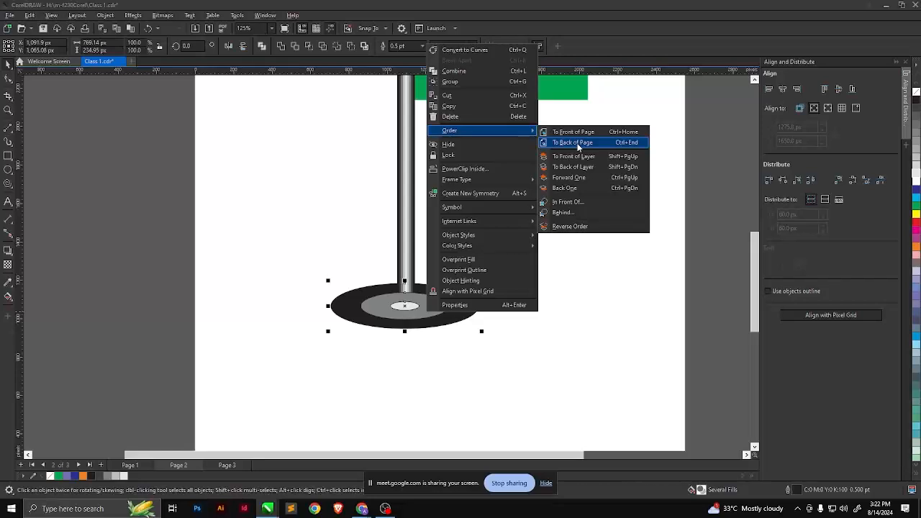
left_click(574, 142)
Move the three base ellipses slightly down so that the pole's bottom end stands on the light central ellipse
left_click(543, 257)
left_click_drag(514, 247, 282, 387)
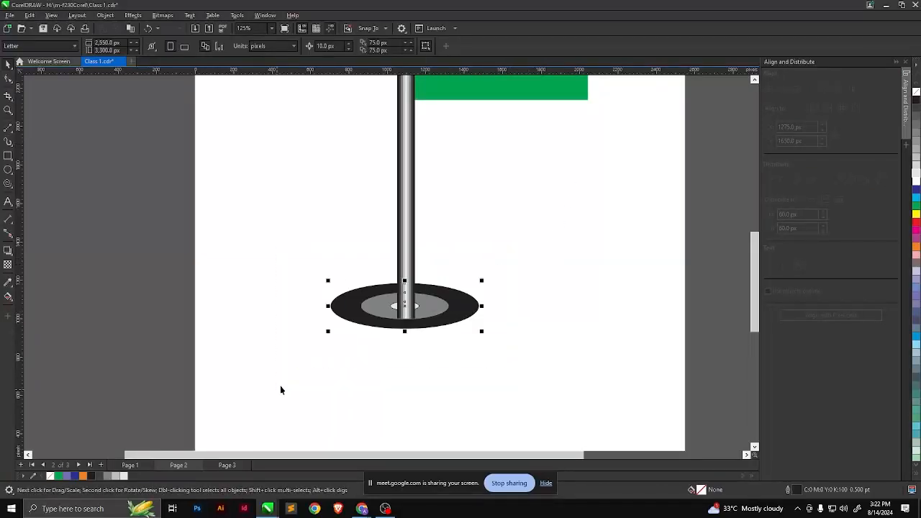
left_click_drag(436, 306, 437, 318)
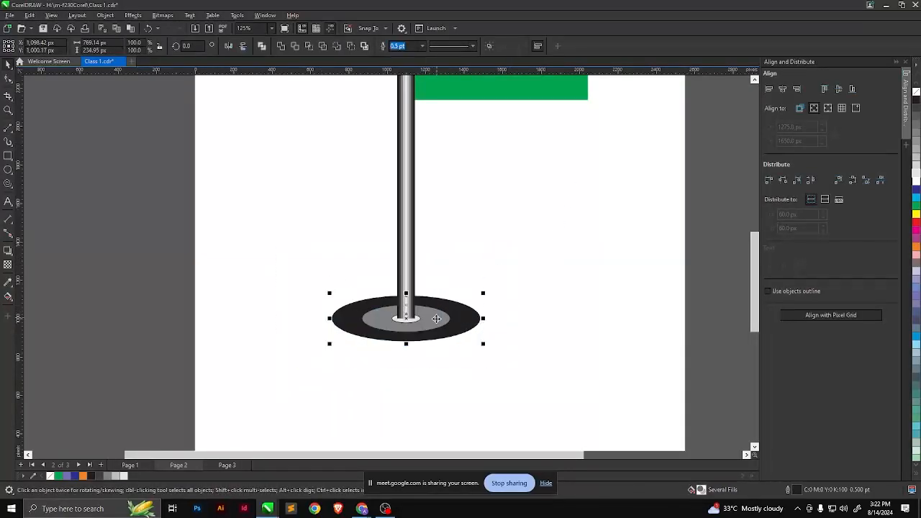
left_click(473, 382)
Select the whole drawing and move the flag, pole and base down towards the lower edge of the page
scroll(418, 383, "up", 1)
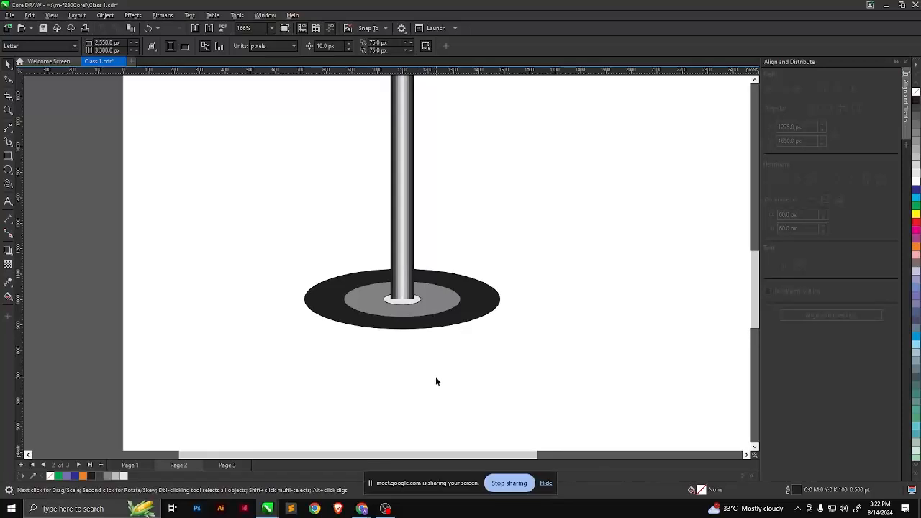
scroll(436, 382, "down", 2)
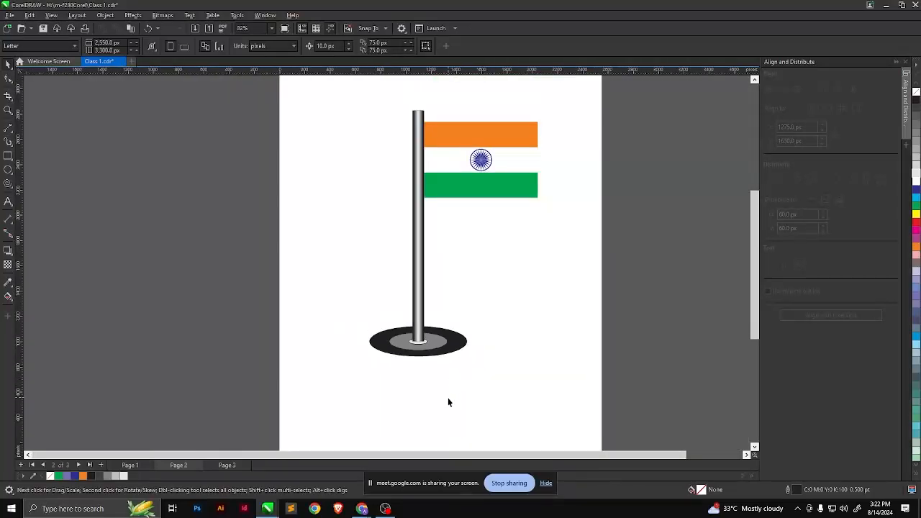
scroll(456, 399, "down", 1)
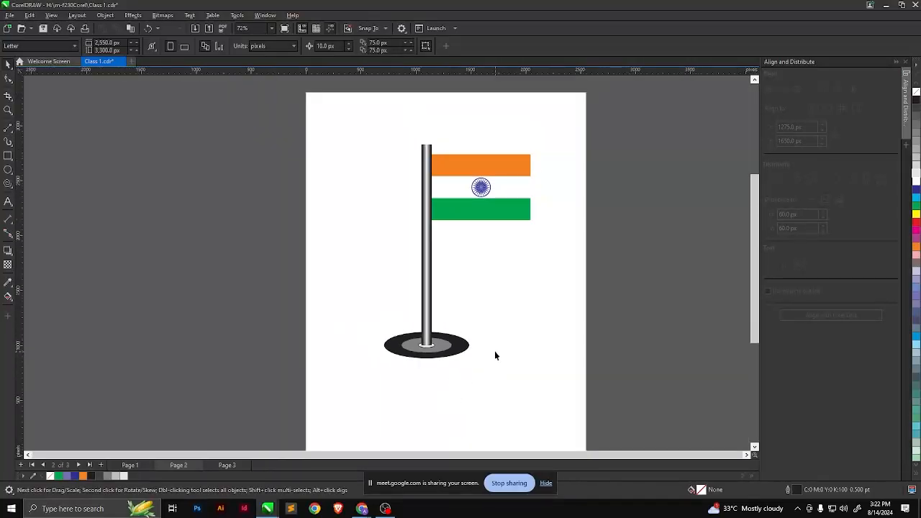
scroll(542, 190, "down", 1)
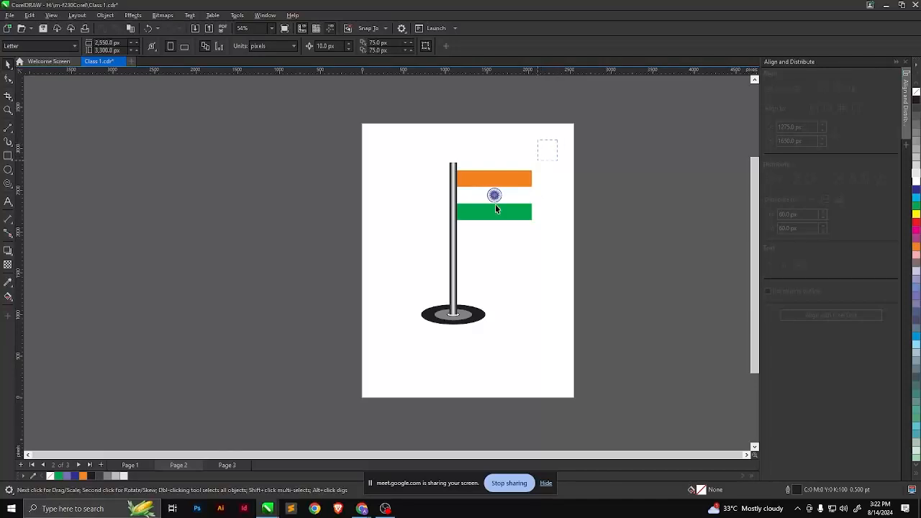
key("ctrl+a")
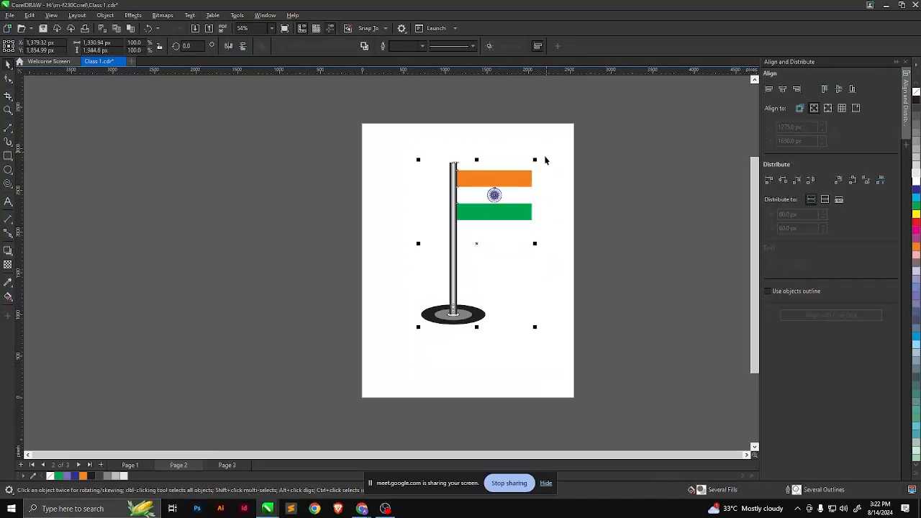
left_click_drag(501, 193, 503, 245)
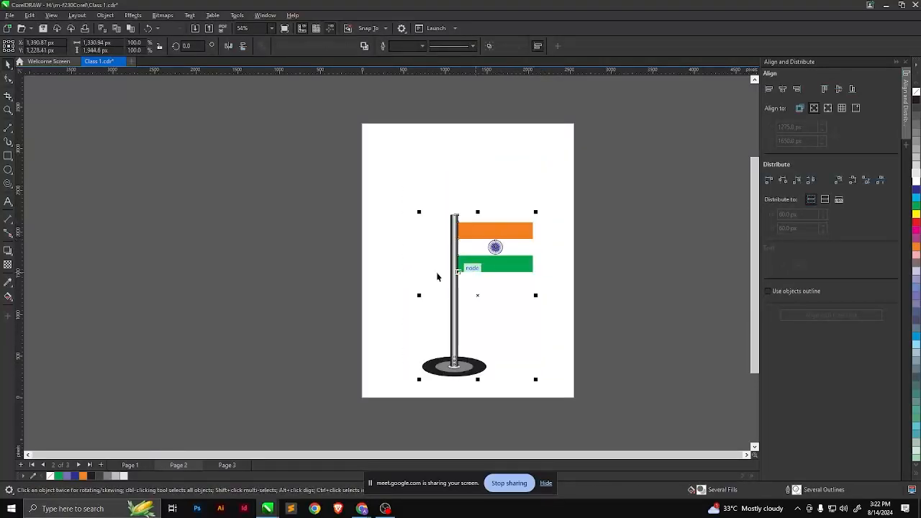
Add the artistic text "Happy Independence day" near the top of the page above the flag
left_click(8, 204)
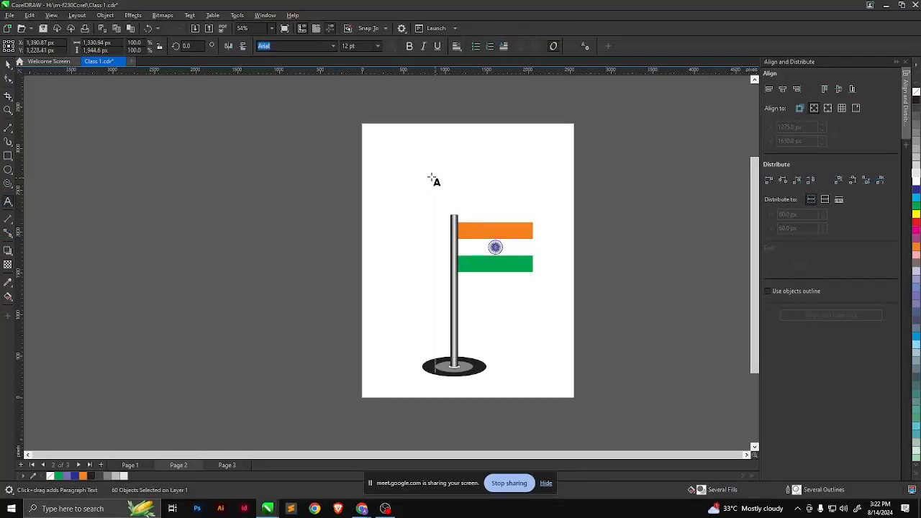
left_click(395, 153)
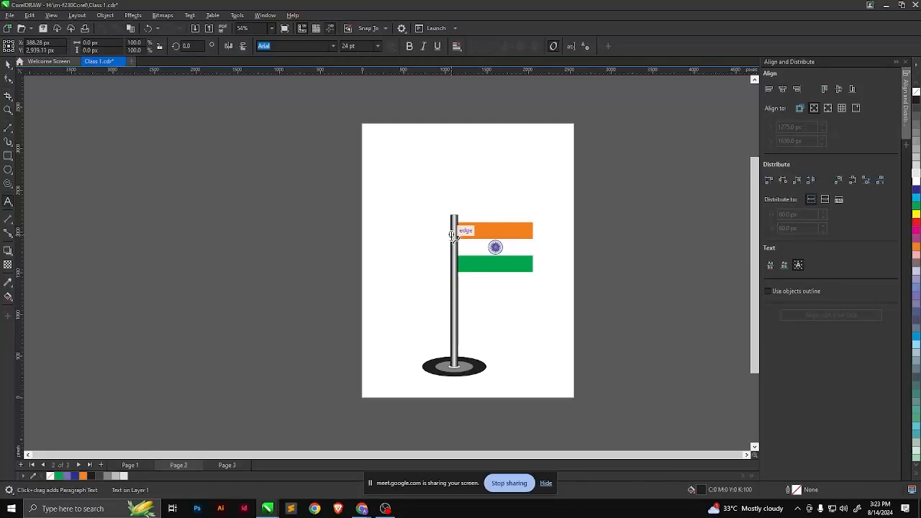
type("Happy Independence day")
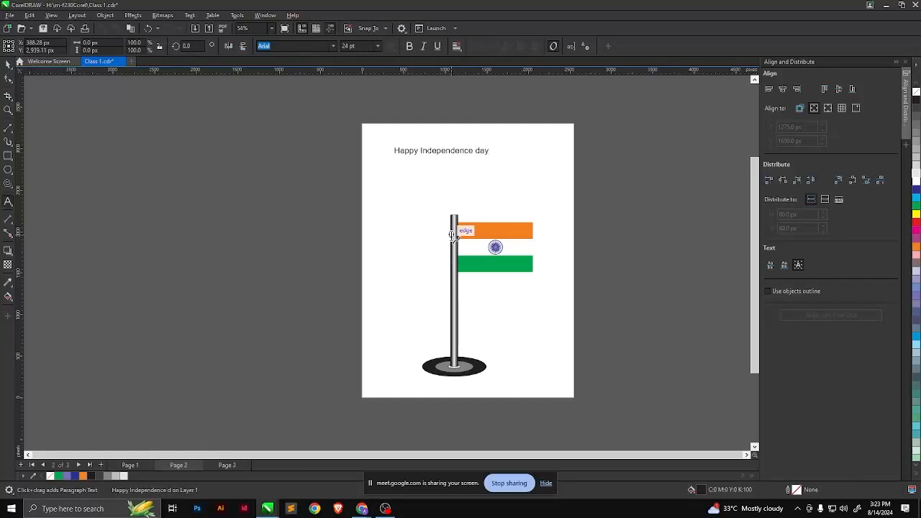
Enlarge the greeting text to about 39.4 pt and move it slightly left and down
key("ctrl+a")
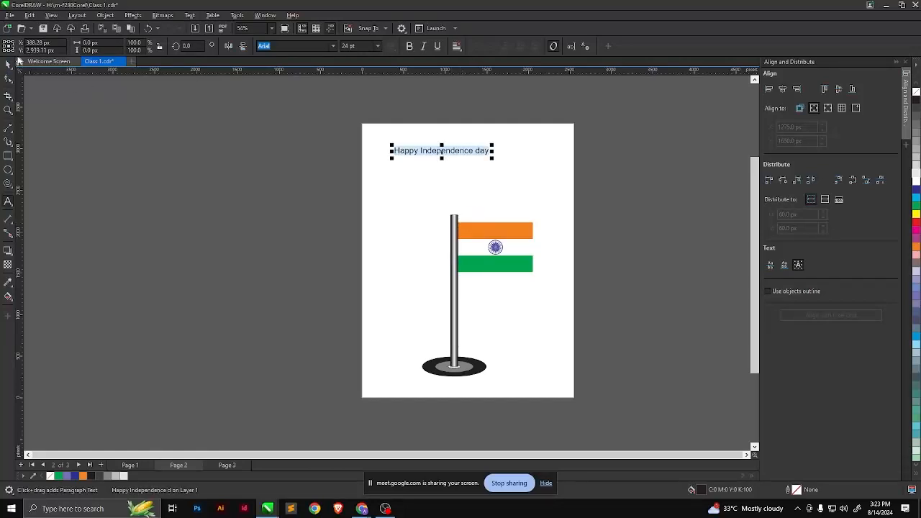
left_click(8, 63)
left_click_drag(491, 161, 551, 191)
left_click_drag(512, 153, 505, 160)
Set the greeting text's font to Samarkan
left_click(334, 46)
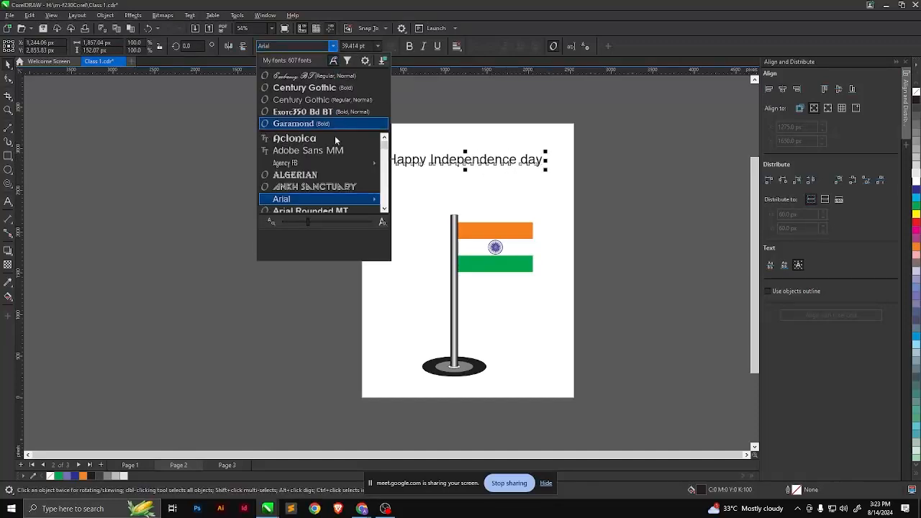
scroll(333, 169, "down", 10)
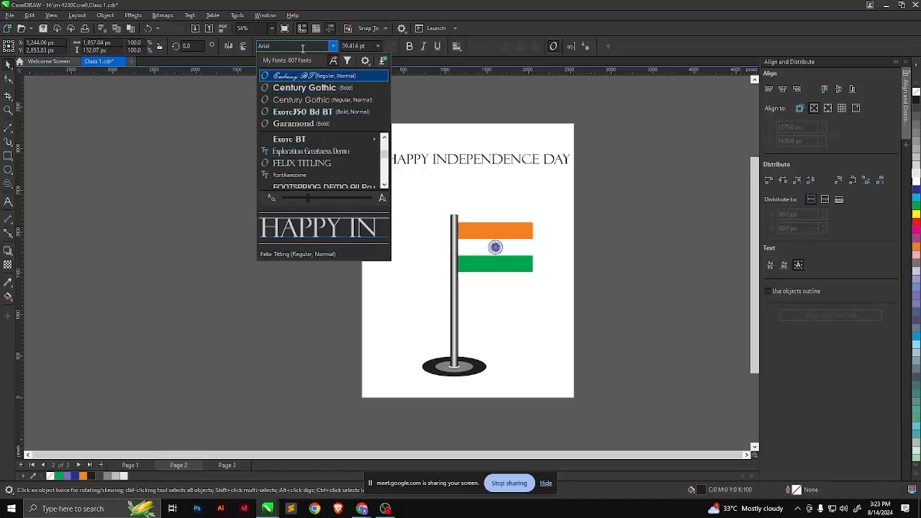
key("s")
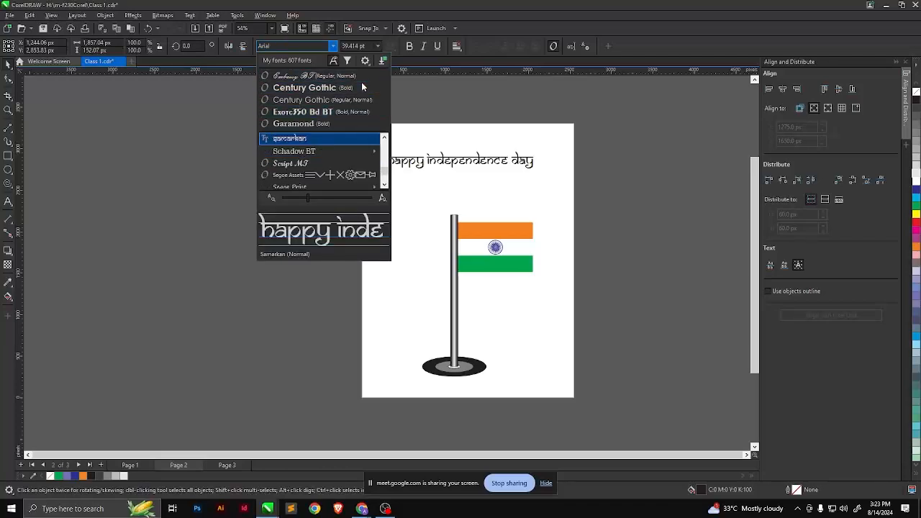
left_click(345, 140)
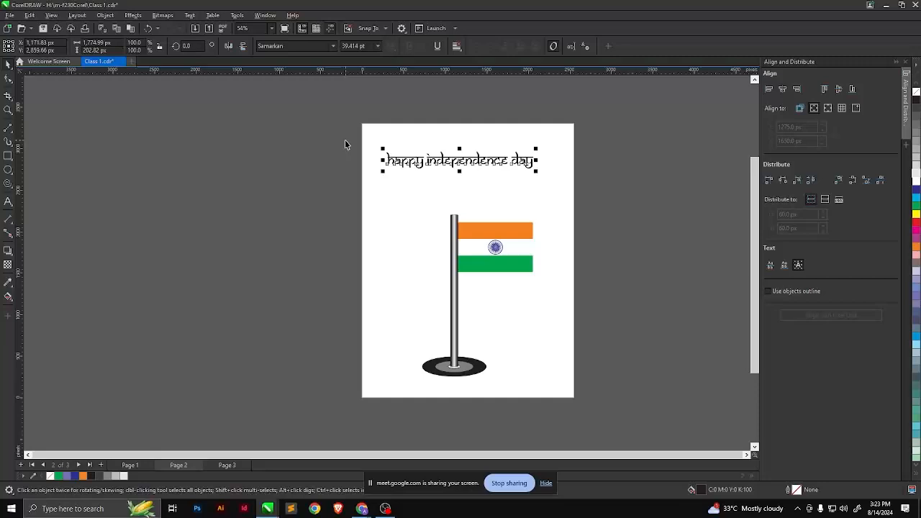
Move the greeting text slightly right and up so that it sits roughly centred across the page
left_click(454, 196)
left_click(484, 162)
left_click_drag(487, 165, 496, 161)
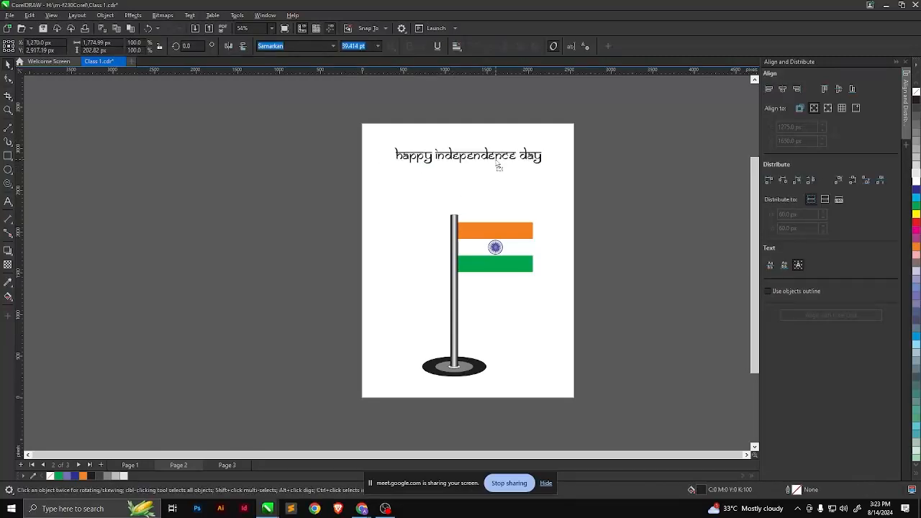
left_click(499, 166)
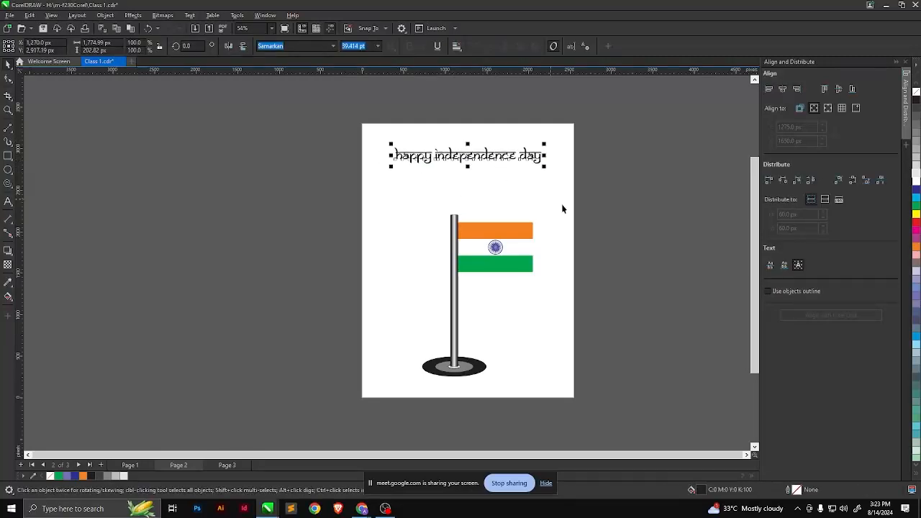
Fill the greeting text with green and enlarge it about its centre to about 51.8 pt
left_click(916, 209)
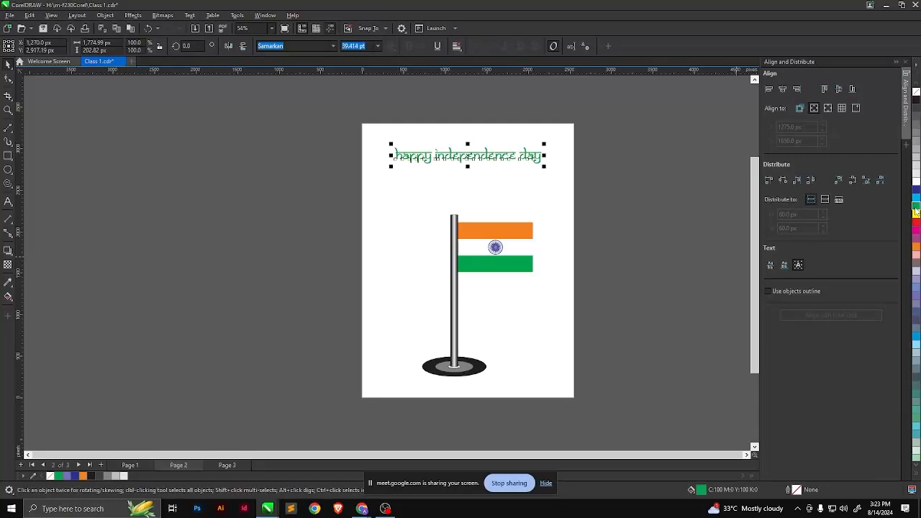
left_click(575, 199)
scroll(460, 169, "up", 1)
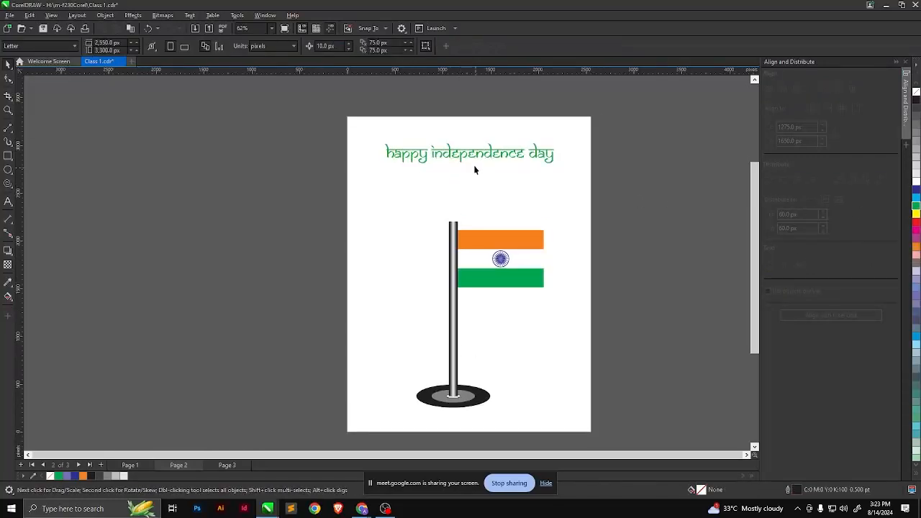
left_click(474, 157)
left_click_drag(553, 140, 584, 115)
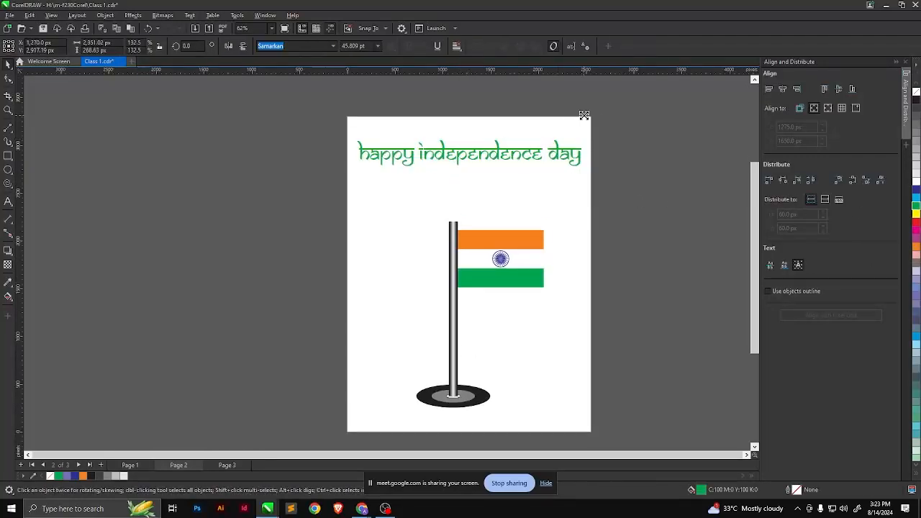
left_click(518, 189)
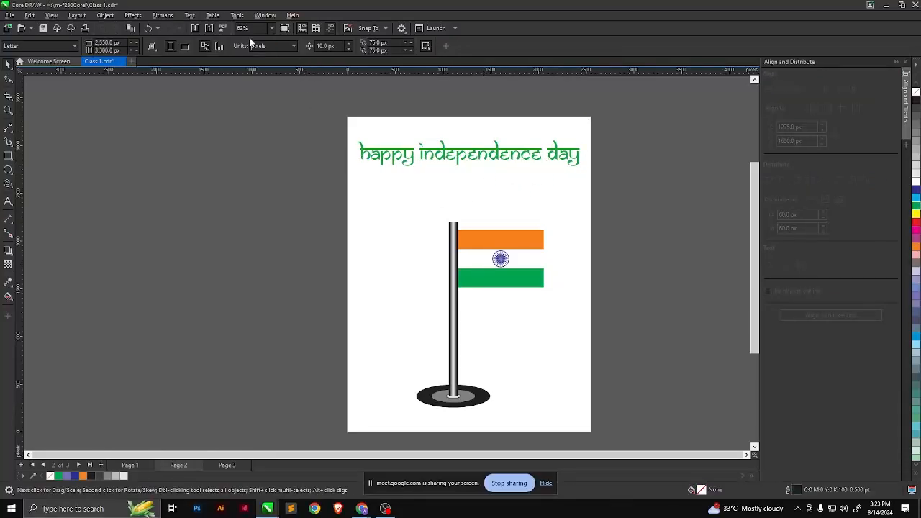
left_click(425, 153)
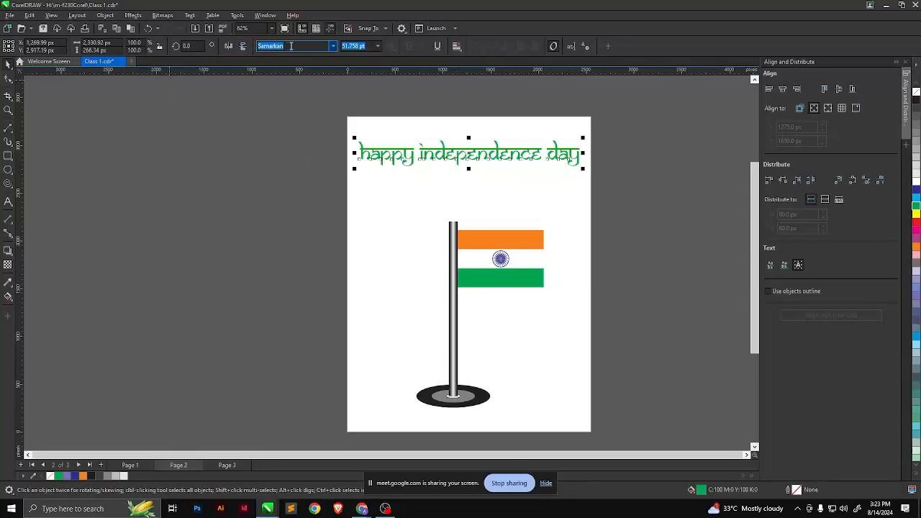
left_click(512, 181)
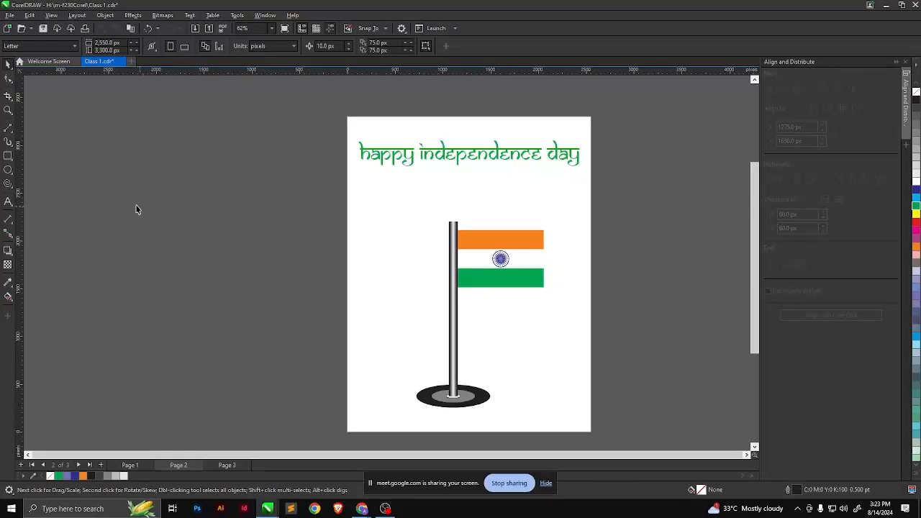
Add a page-sized background rectangle behind the artwork and fill it with the pale turquoise shade C33 M0 Y10 K0
double_click(7, 157)
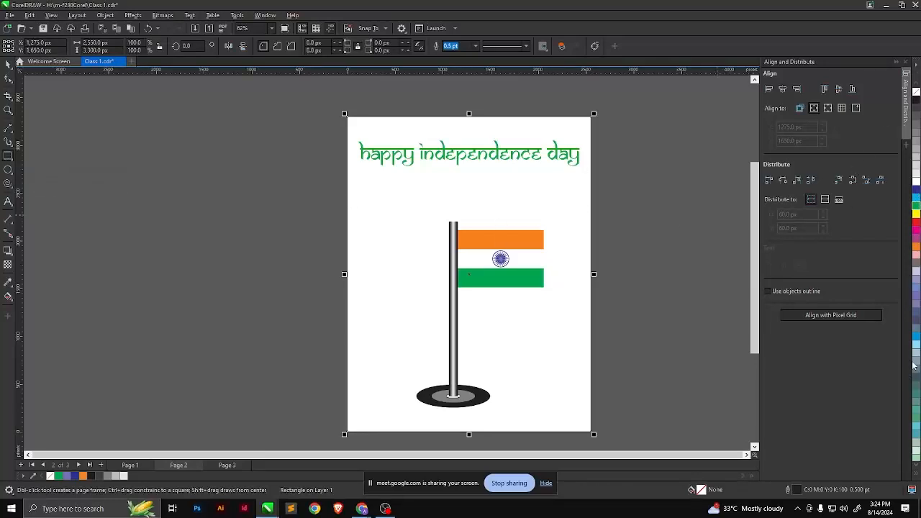
left_click(917, 436)
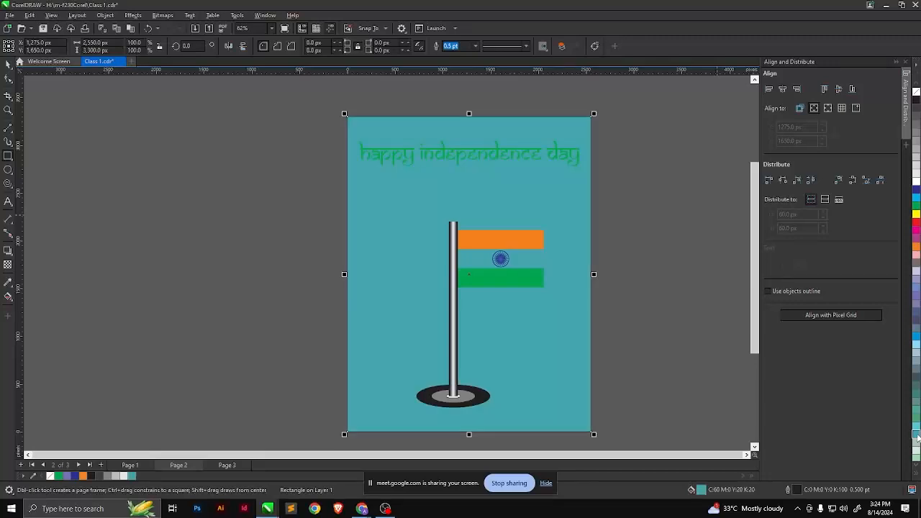
left_click(917, 428)
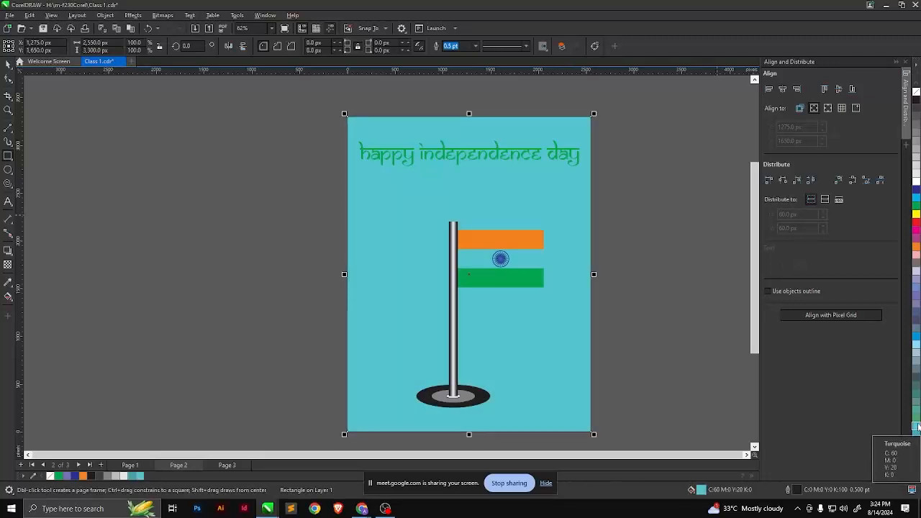
left_click(917, 429)
left_click(917, 430)
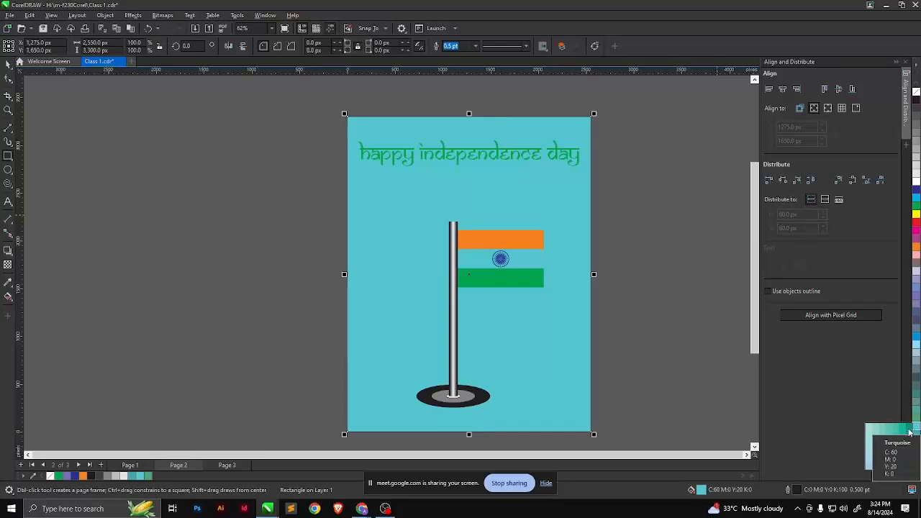
left_click(870, 451)
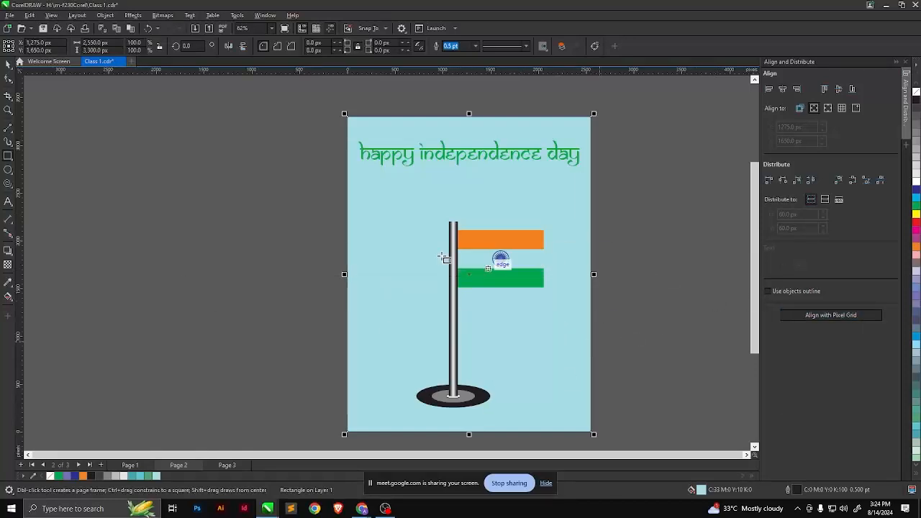
Fill the flag's unfilled middle stripe with white
left_click(8, 64)
left_click(461, 268)
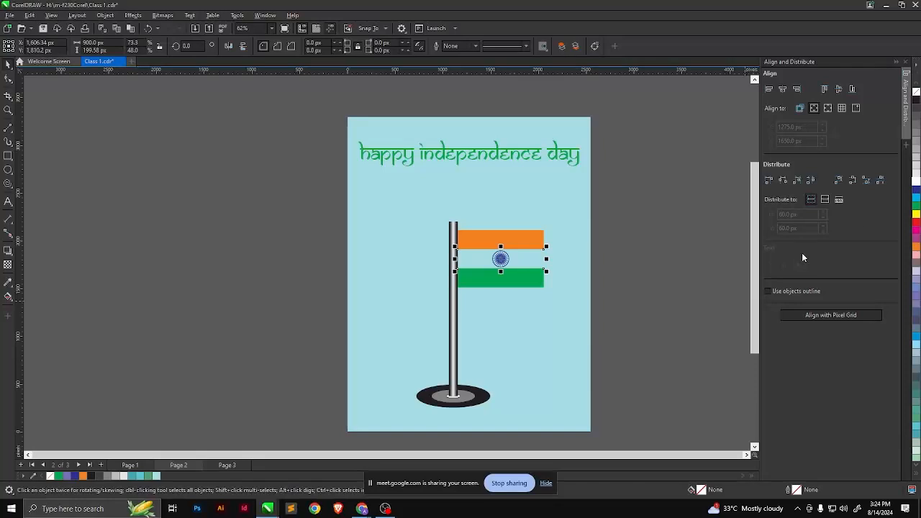
left_click(916, 183)
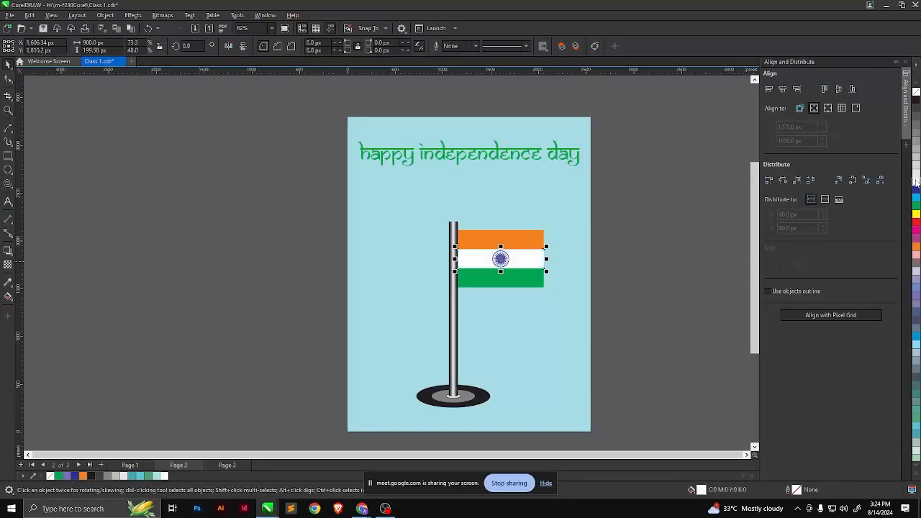
left_click(646, 249)
Move the flag, pole and base together up the page by about 280 px
left_click_drag(657, 199, 391, 402)
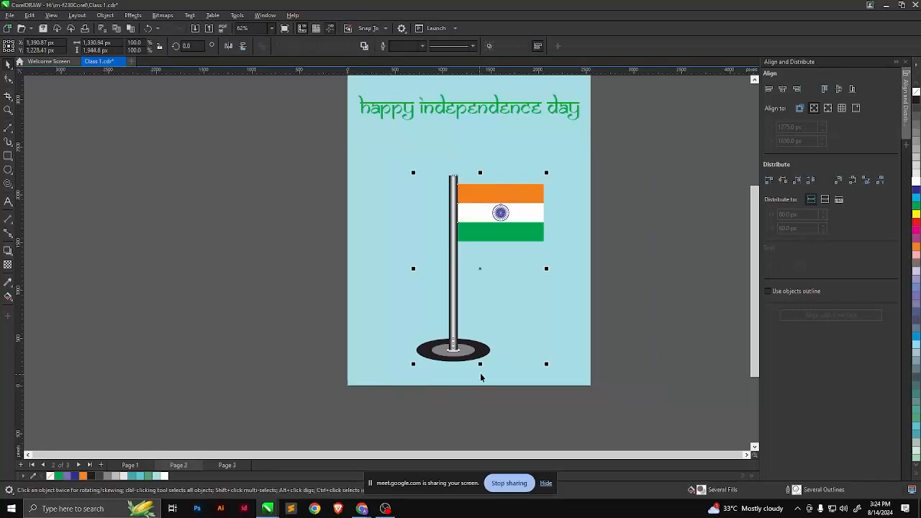
left_click(665, 273)
left_click_drag(610, 149, 399, 396)
left_click_drag(452, 276, 442, 254)
left_click_drag(450, 205, 461, 201)
left_click(605, 375)
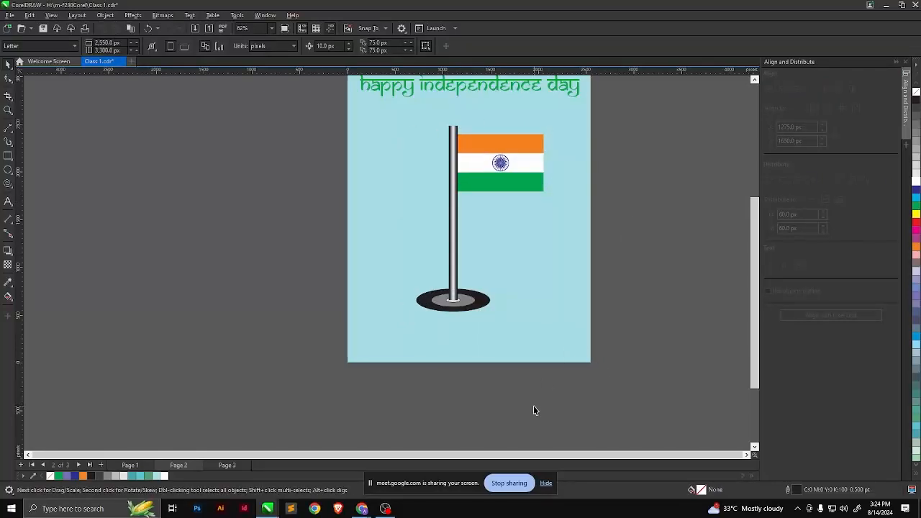
scroll(540, 401, "down", 2)
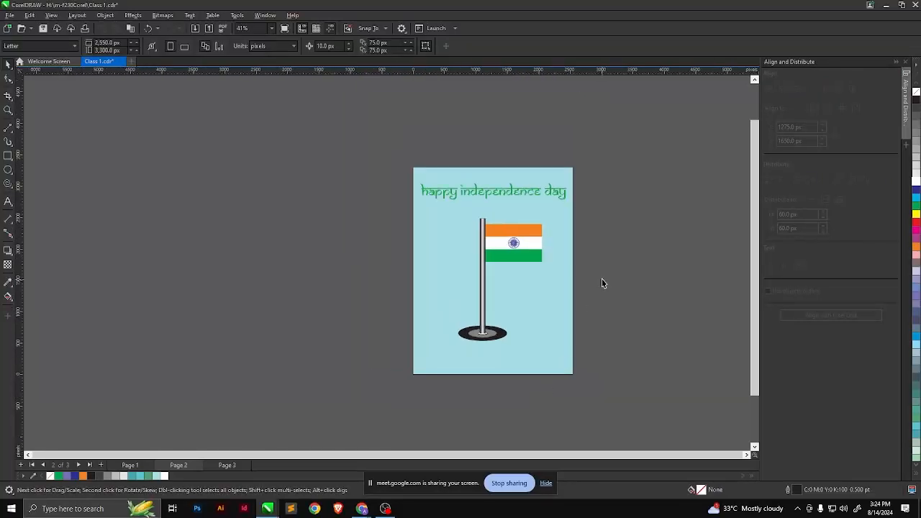
scroll(566, 360, "up", 2)
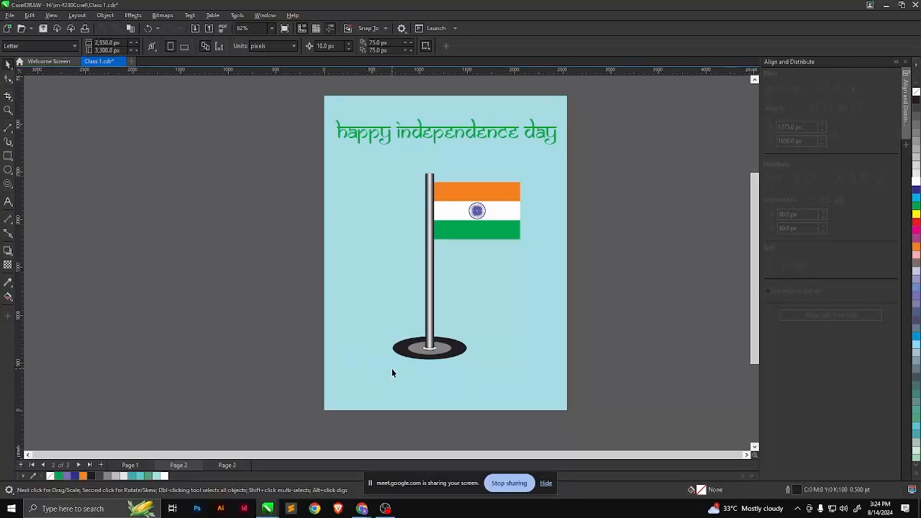
Group the flag, pole and base, and move the group horizontally about 380 px to the right
left_click(11, 158)
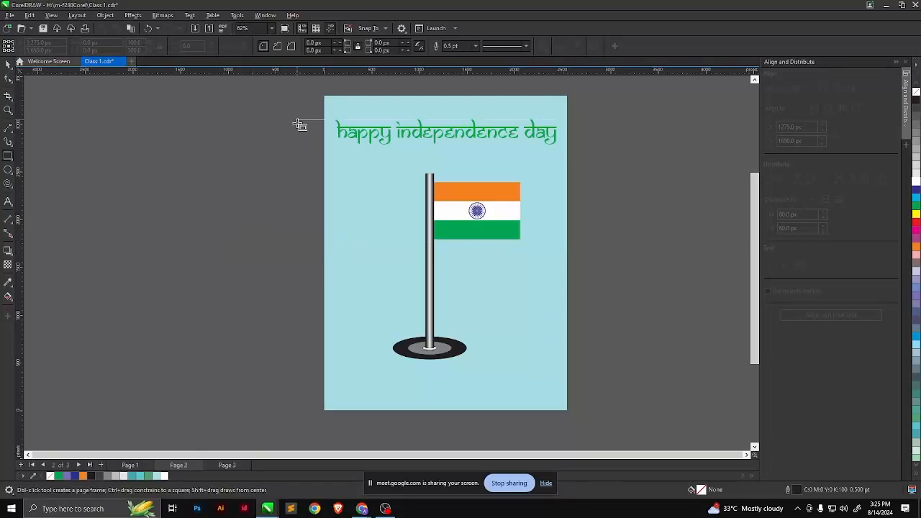
left_click(7, 63)
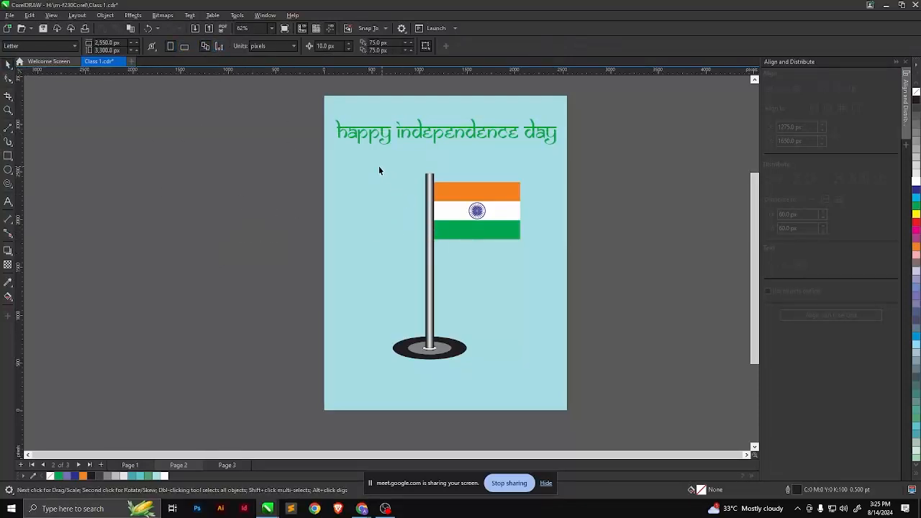
left_click_drag(269, 154, 591, 390)
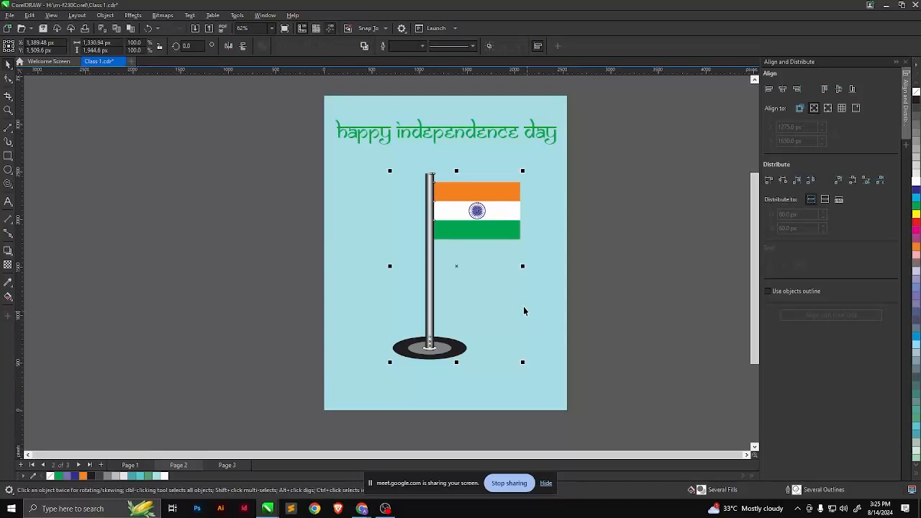
left_click_drag(476, 225, 511, 227)
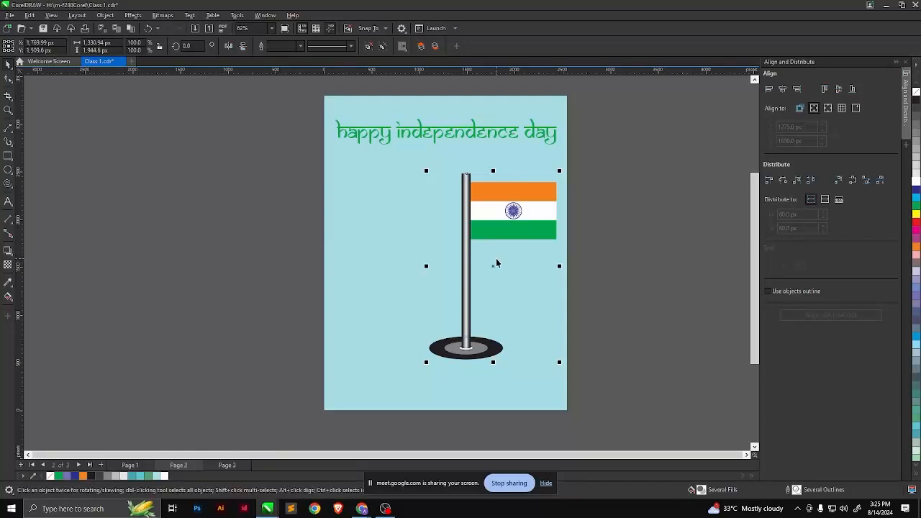
Create a horizontally mirrored copy of the flag group at the same size, directly to the left of the original
left_click(228, 46)
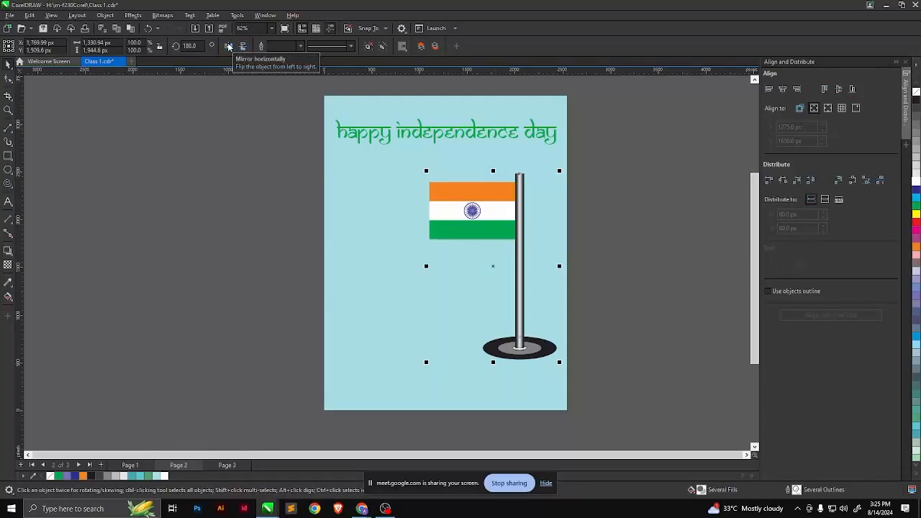
left_click(228, 46)
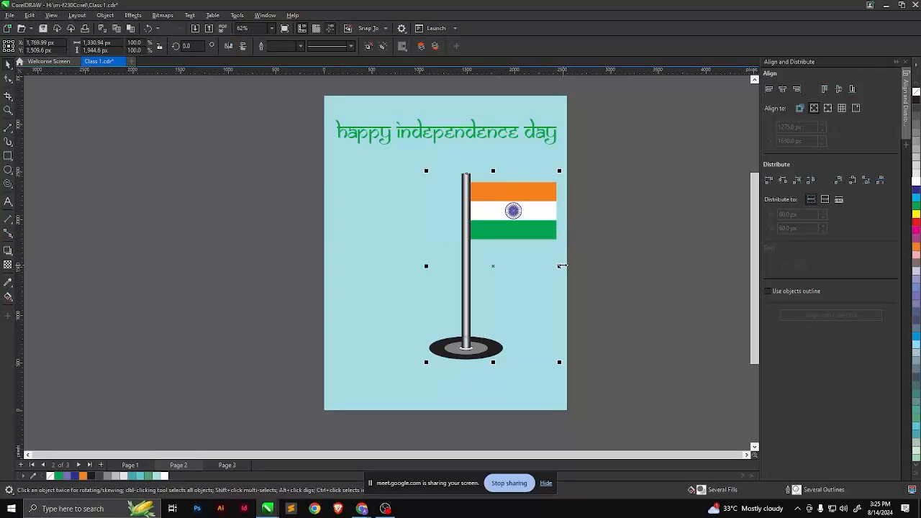
left_click_drag(562, 265, 303, 272)
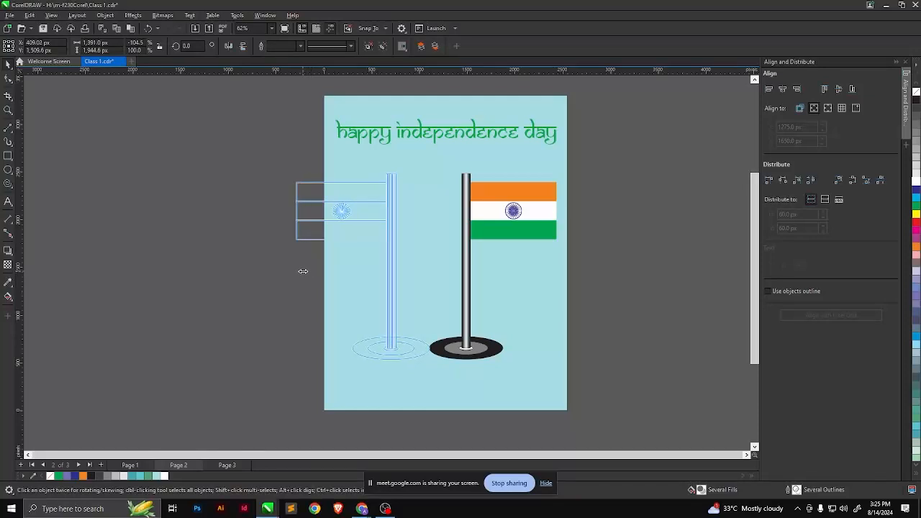
left_click_drag(303, 271, 307, 271)
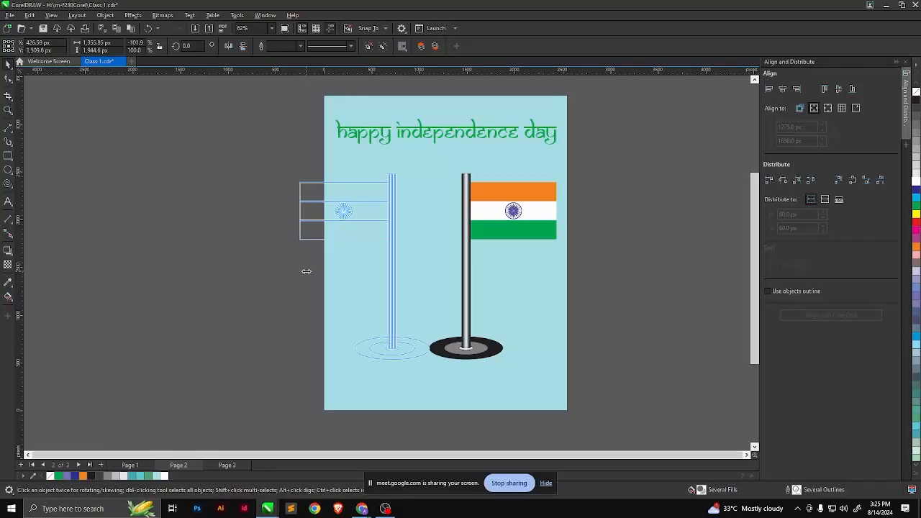
left_click_drag(307, 271, 309, 275)
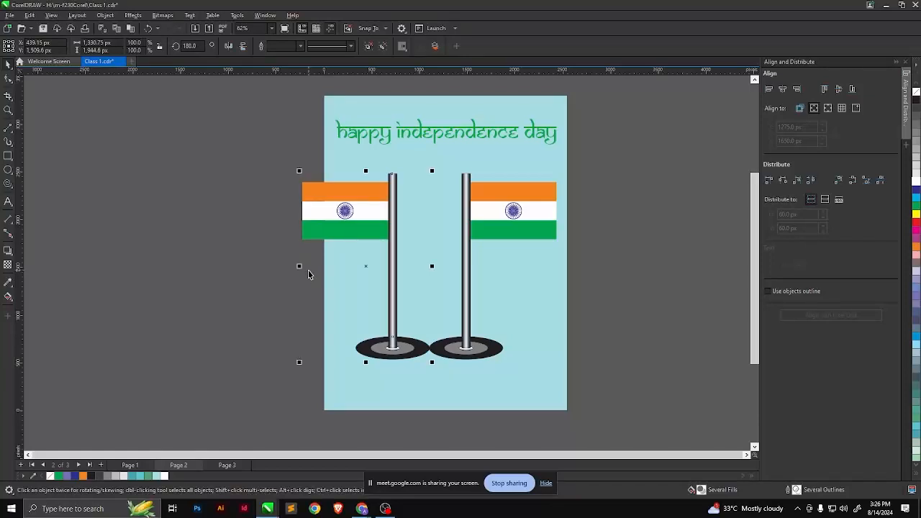
Scale both flag groups together to about 2,150 px wide and centre them across the page below the greeting
left_click_drag(271, 163, 613, 379)
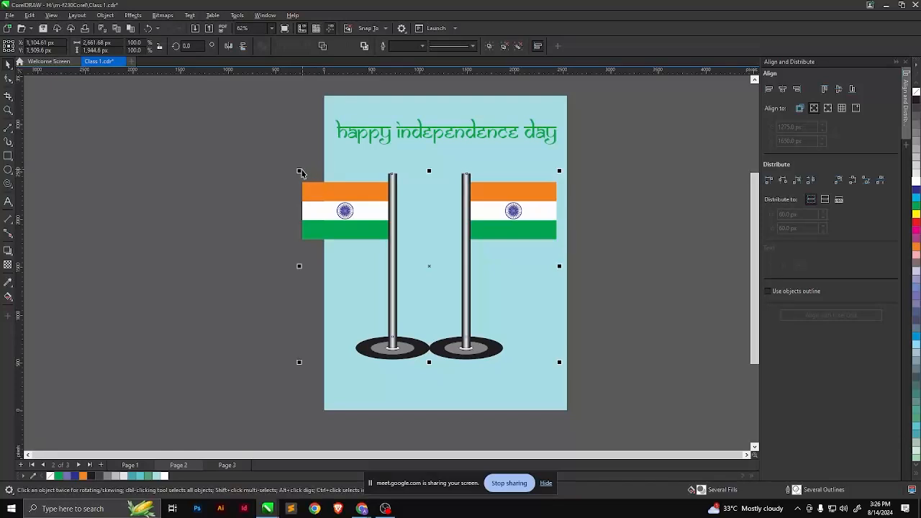
left_click_drag(300, 171, 347, 206)
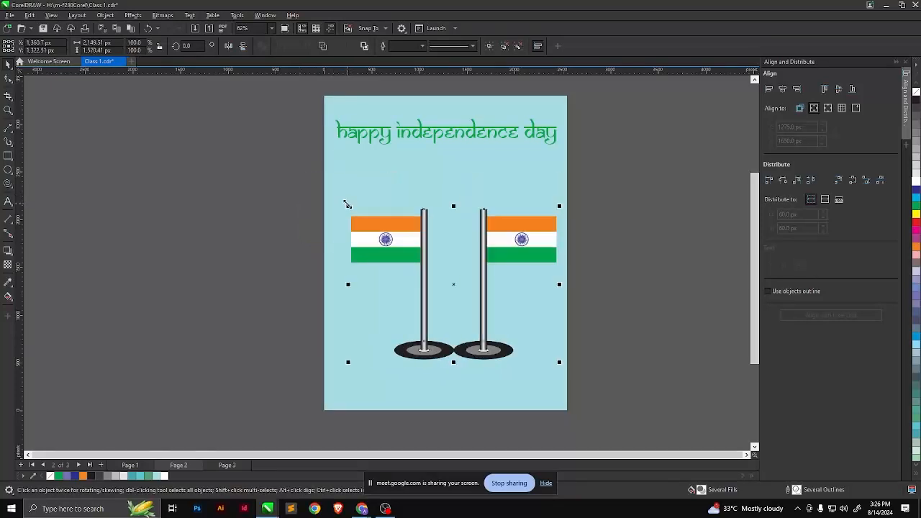
left_click_drag(480, 316, 472, 291)
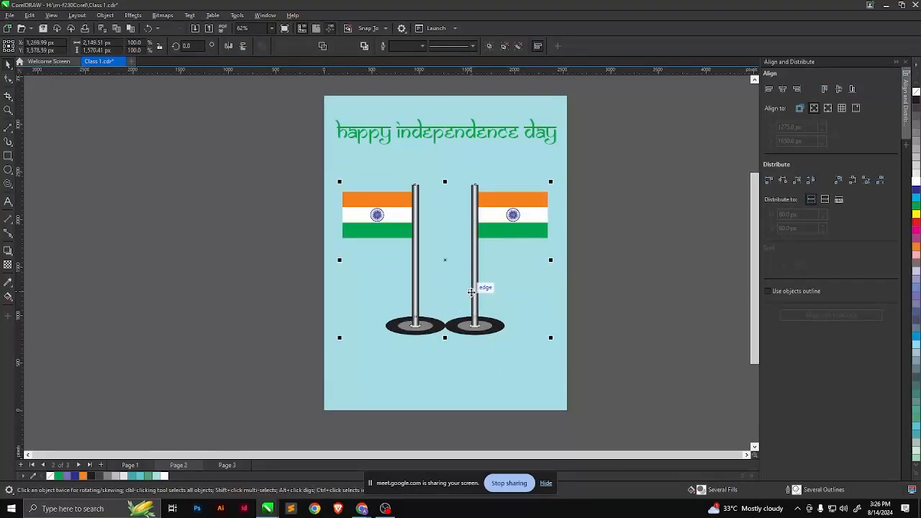
left_click(629, 317)
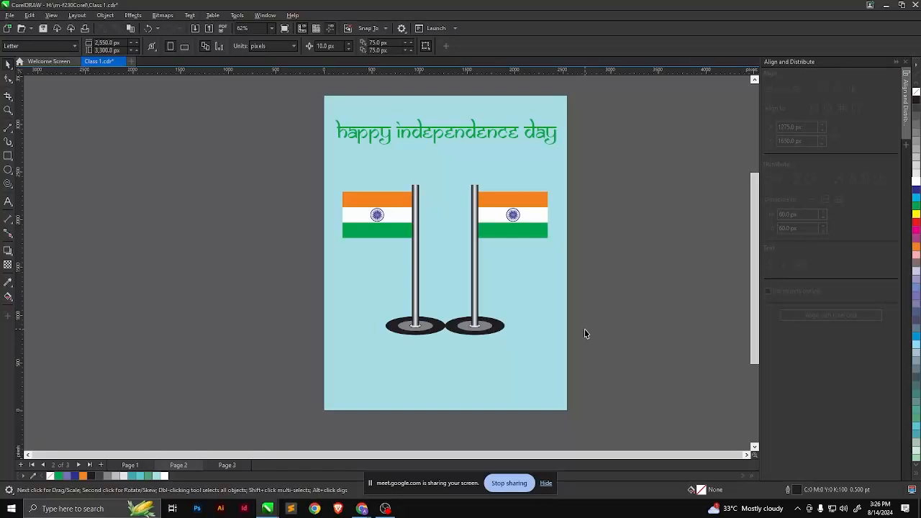
Save the drawing, and save it again as a CorelDRAW file named Class2 in the same folder
key("ctrl+s")
key("ctrl+shift+s")
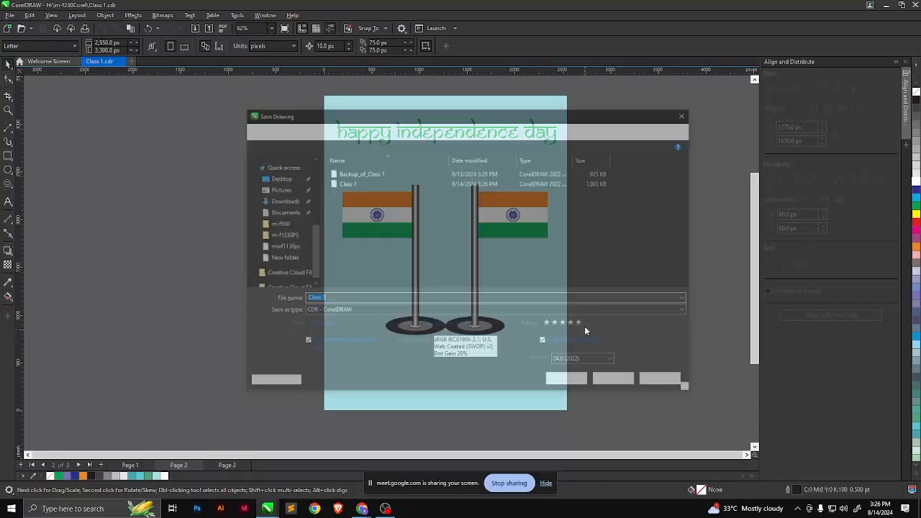
type("C")
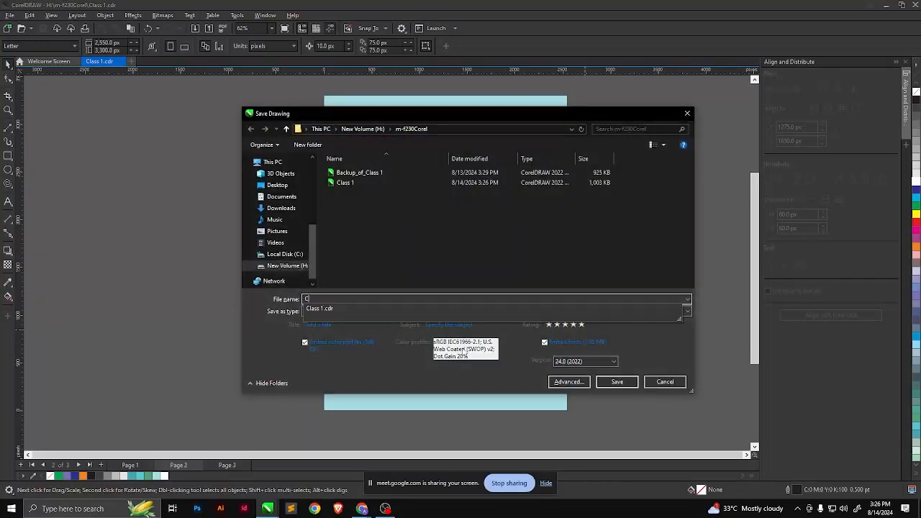
type("lass2")
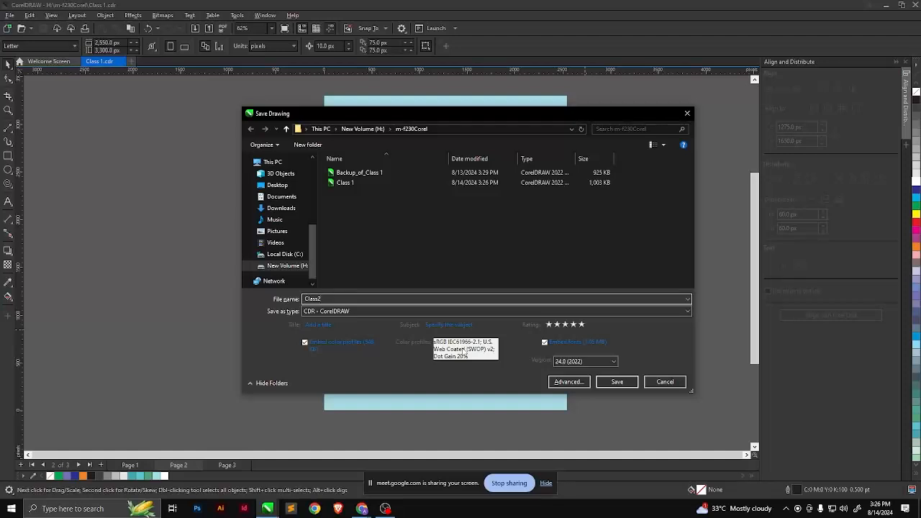
left_click(616, 382)
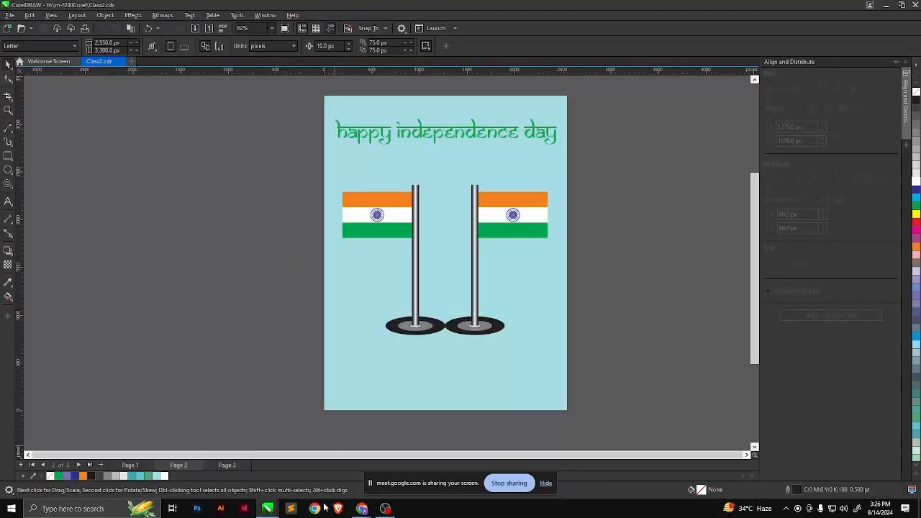
On Page 1, move the overlapping green and purple shapes from outside the page to its upper right area
left_click(129, 465)
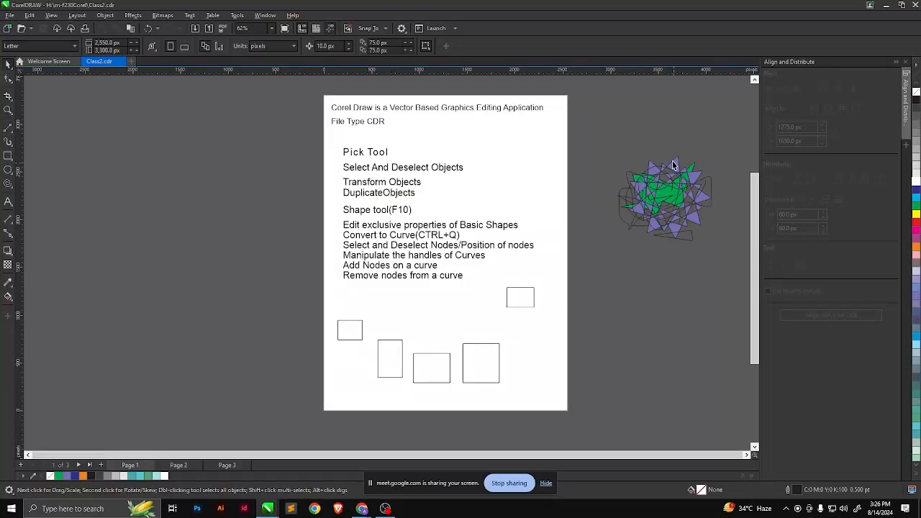
left_click_drag(612, 146, 724, 308)
left_click_drag(685, 194, 541, 166)
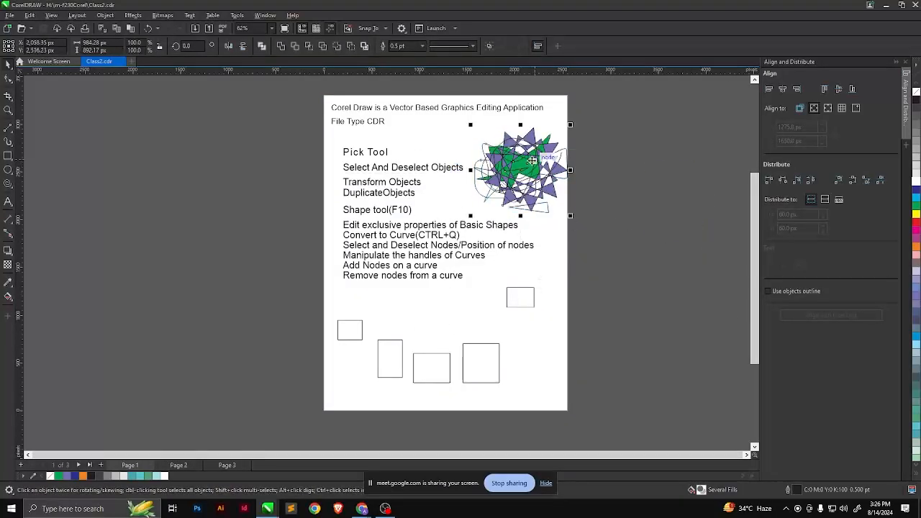